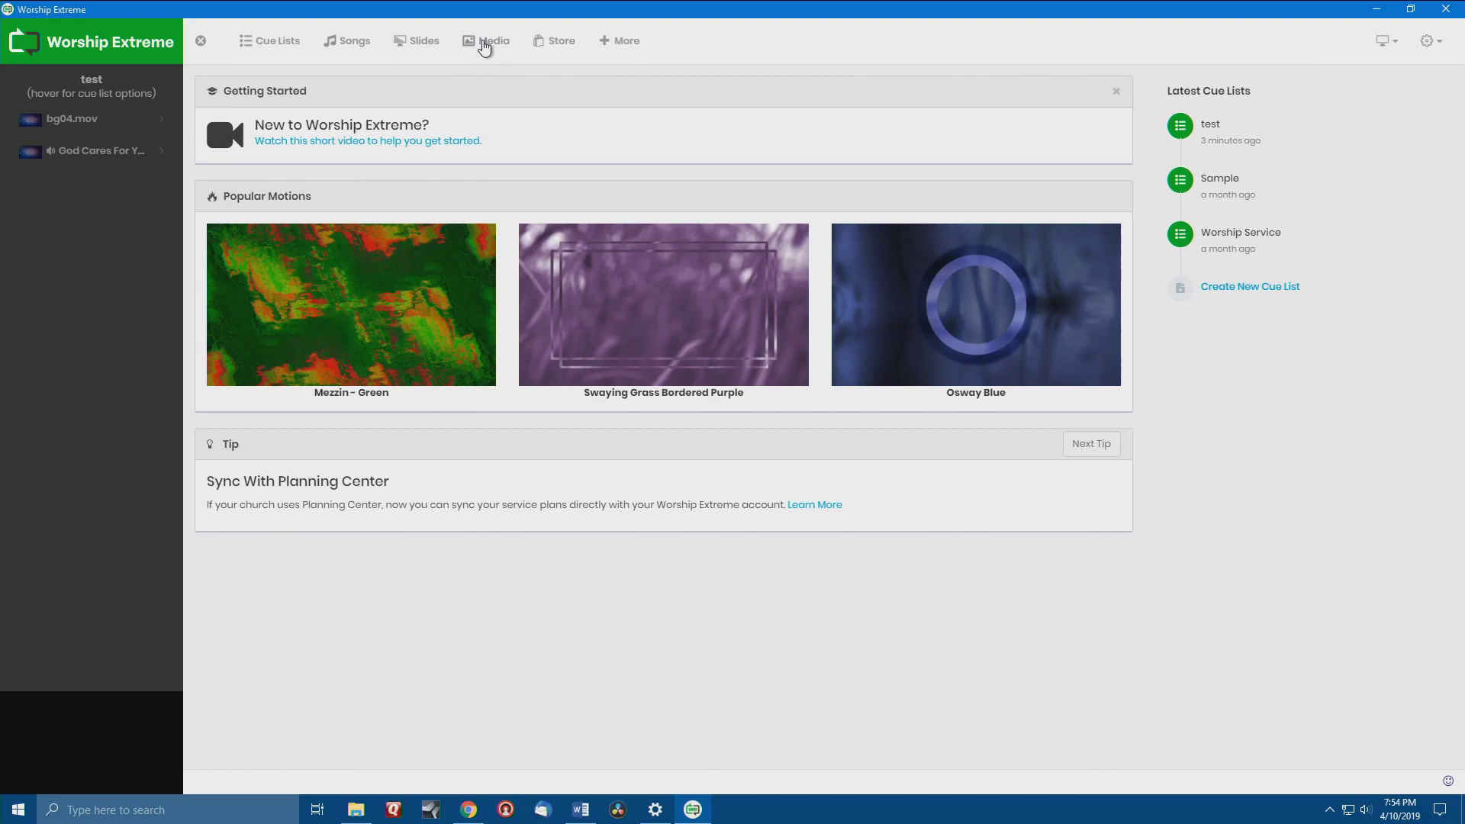
Create a new slide set and draw a large text box spanning most of the blank slide.
click(419, 44)
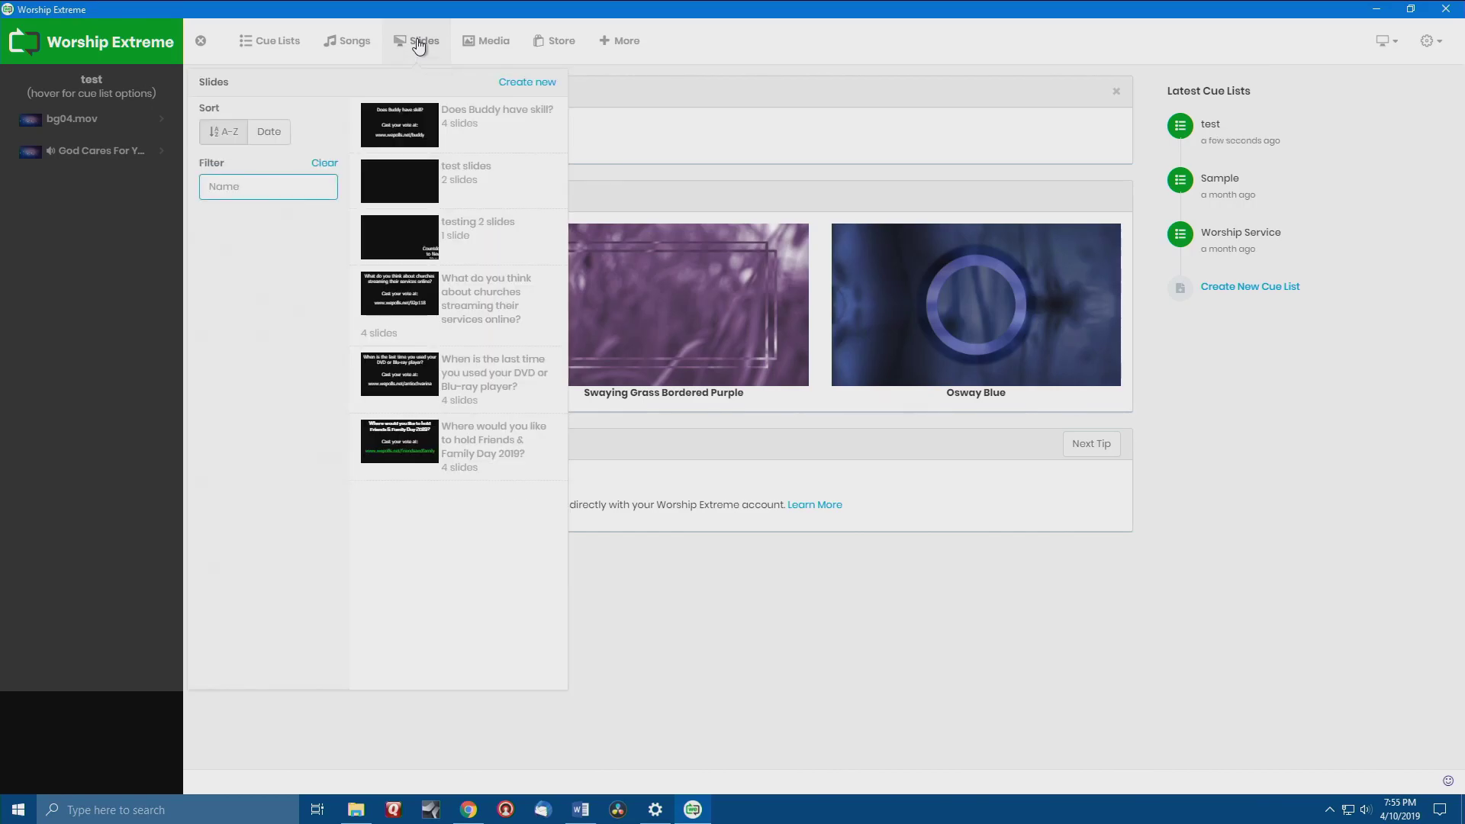
click(519, 84)
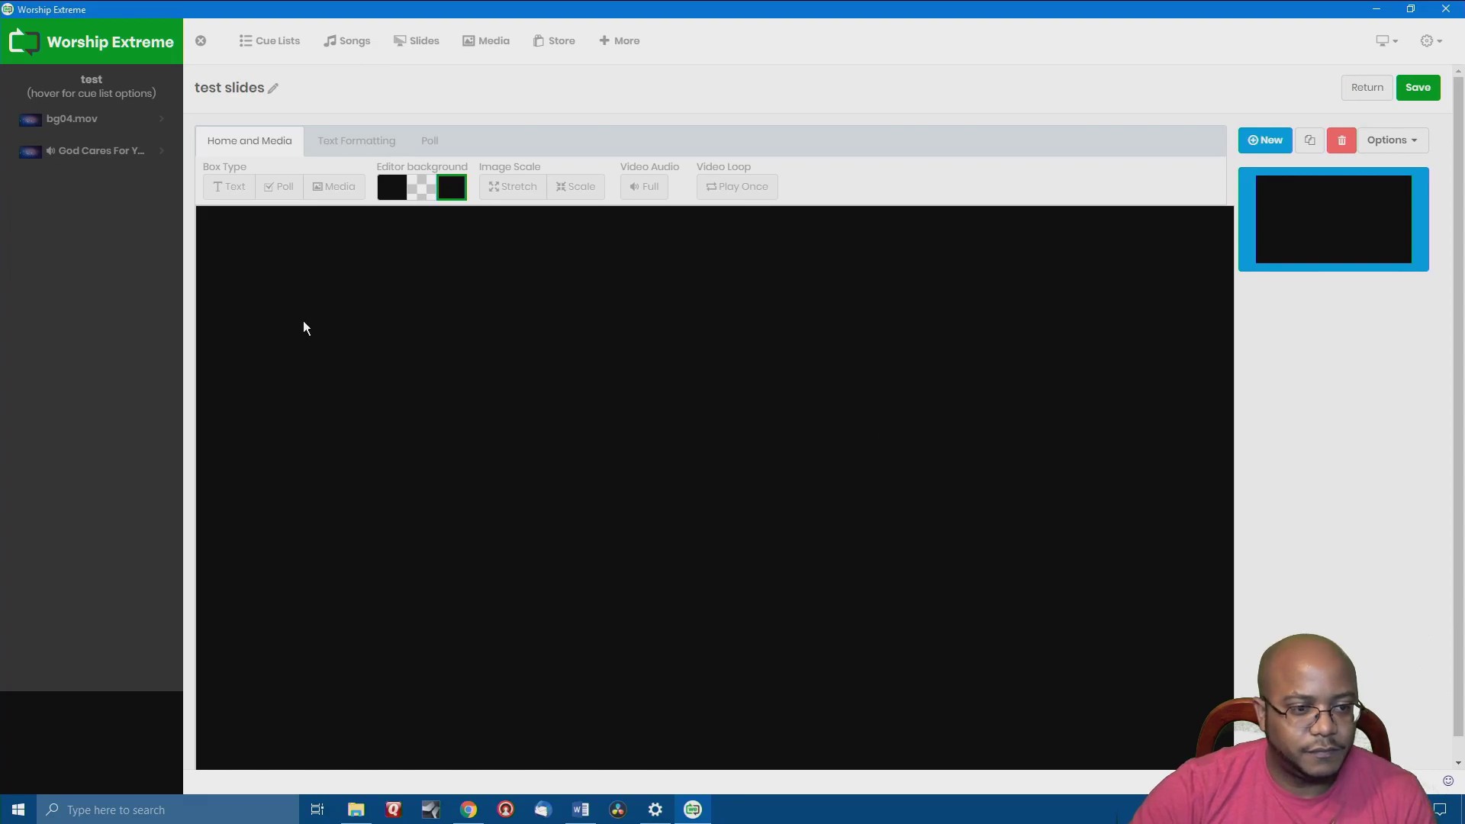
click(352, 142)
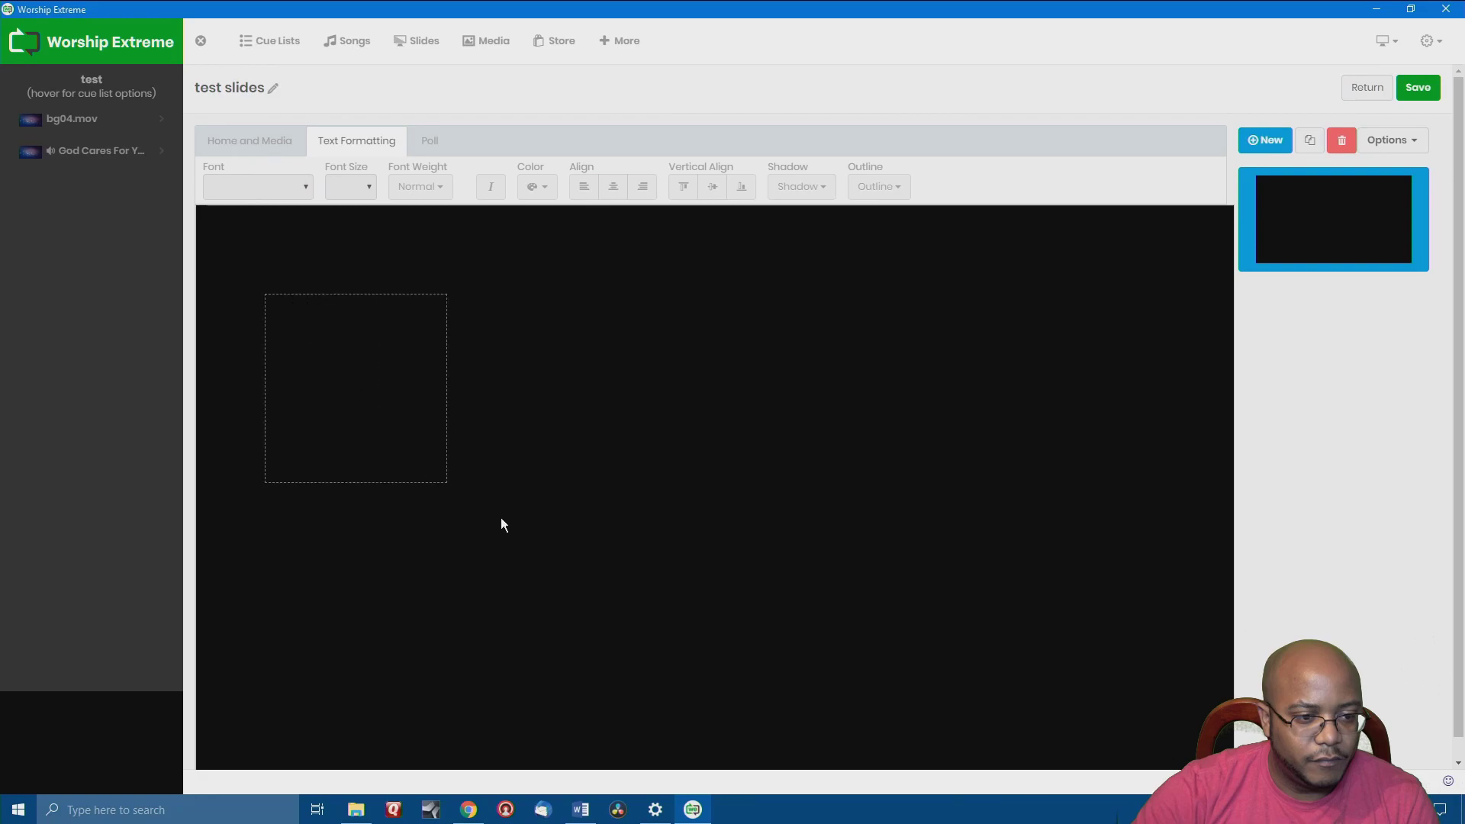
drag(502, 525, 1166, 725)
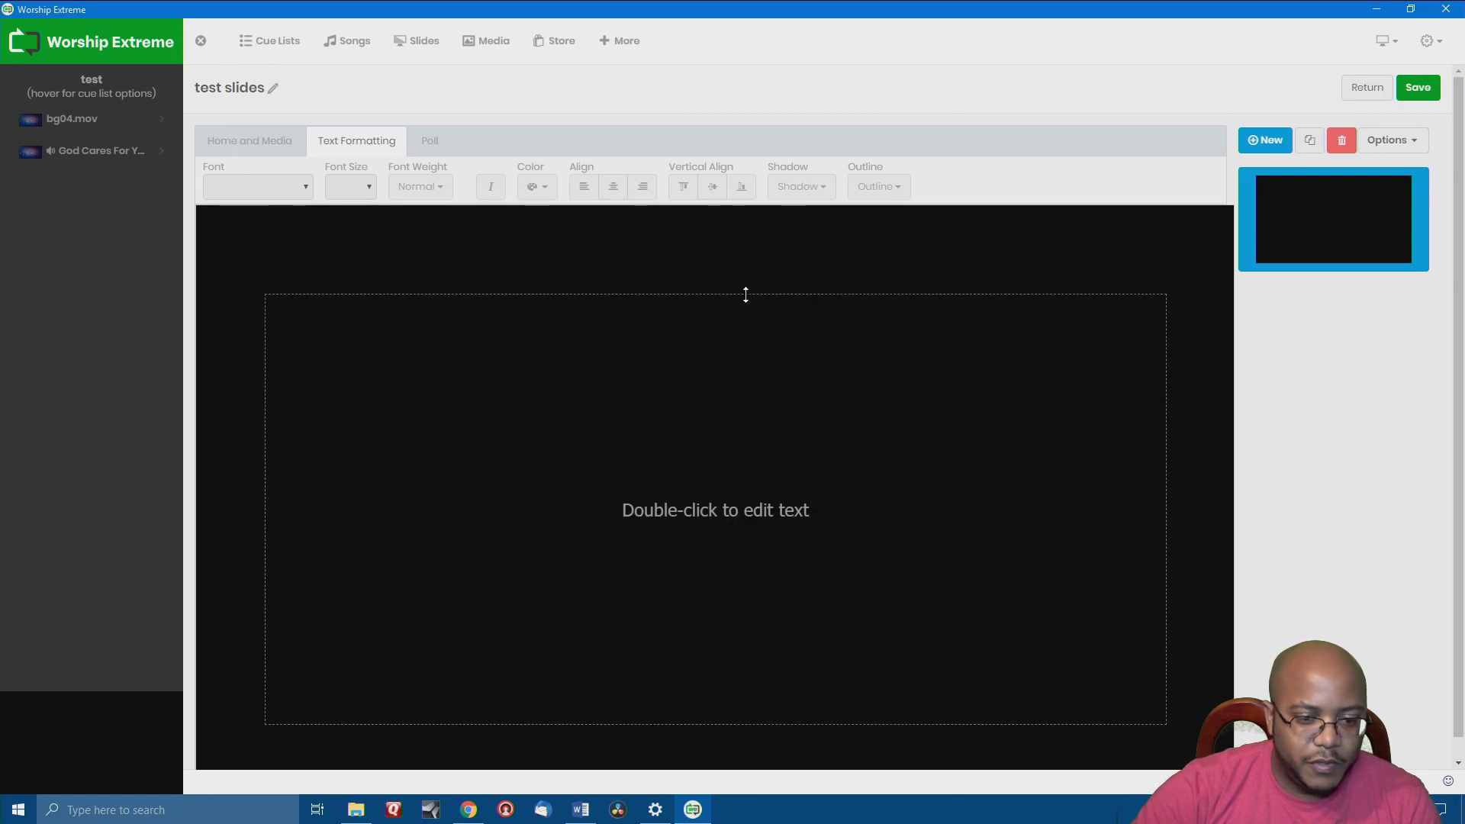
drag(746, 295, 712, 269)
Enter the presenter's full name in the text box, with their social media handle on a second line.
double_click(686, 493)
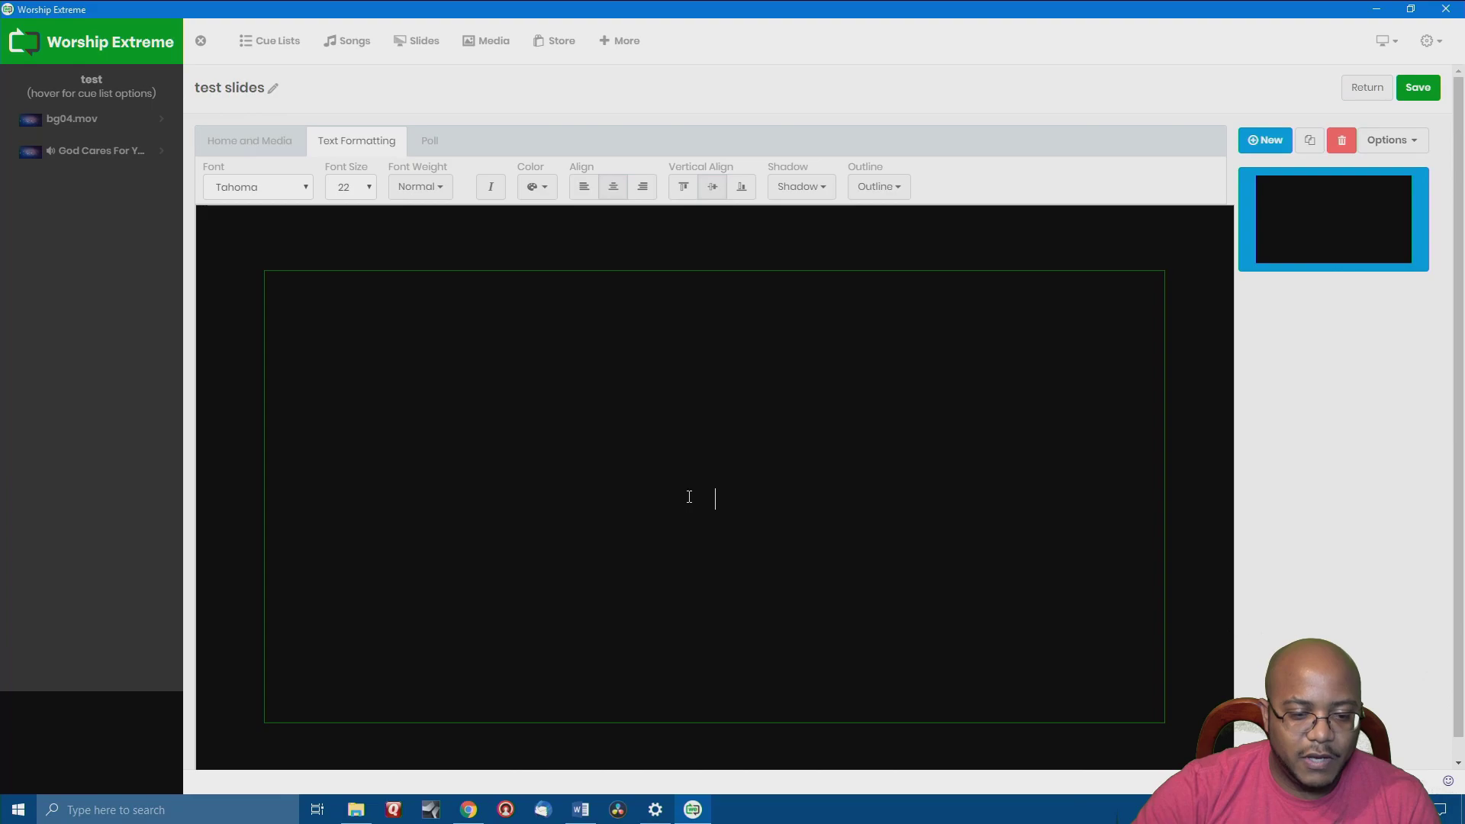
text(Ajay Holm)
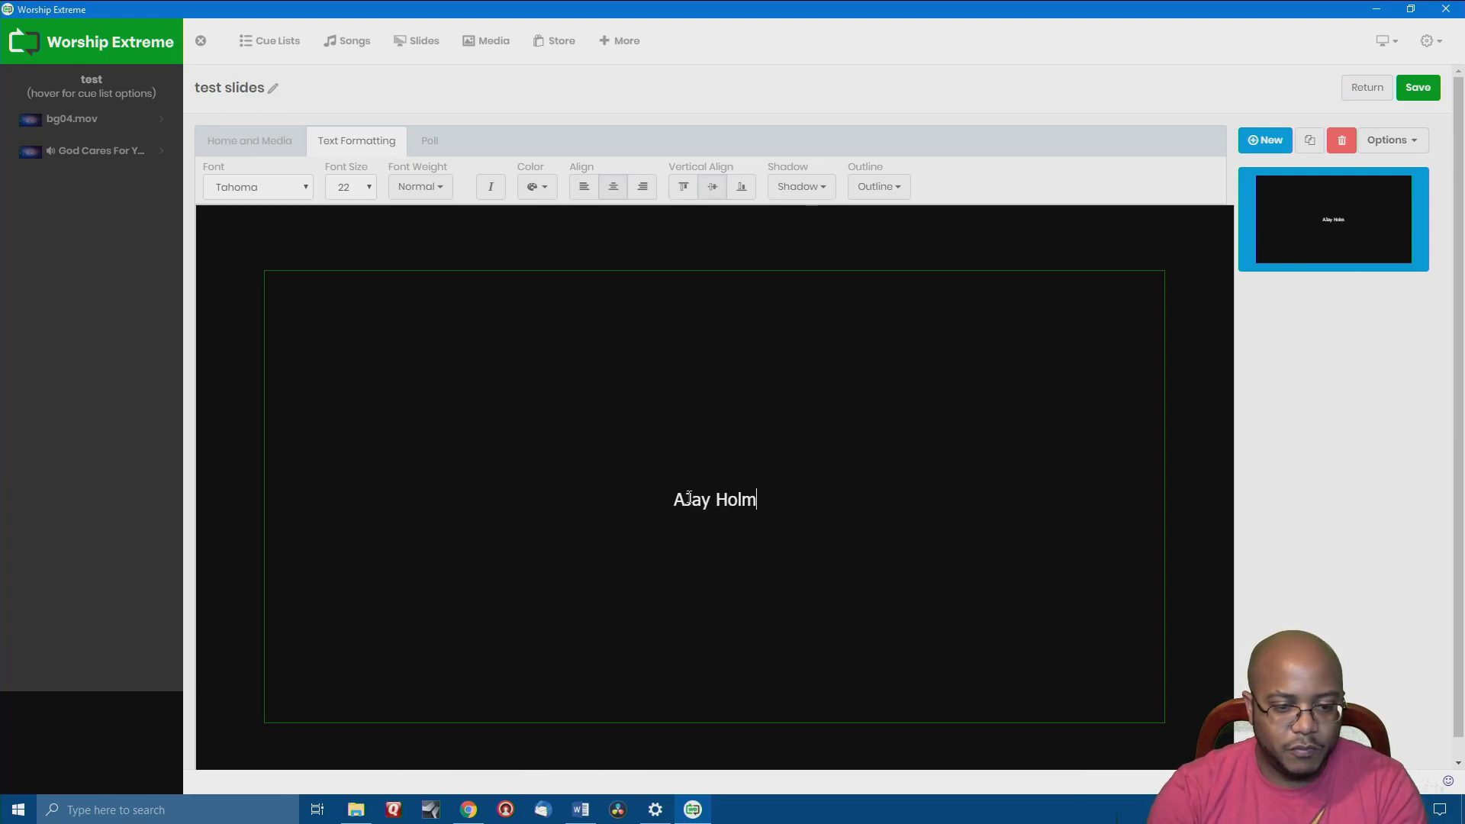
text(es)
key(Return)
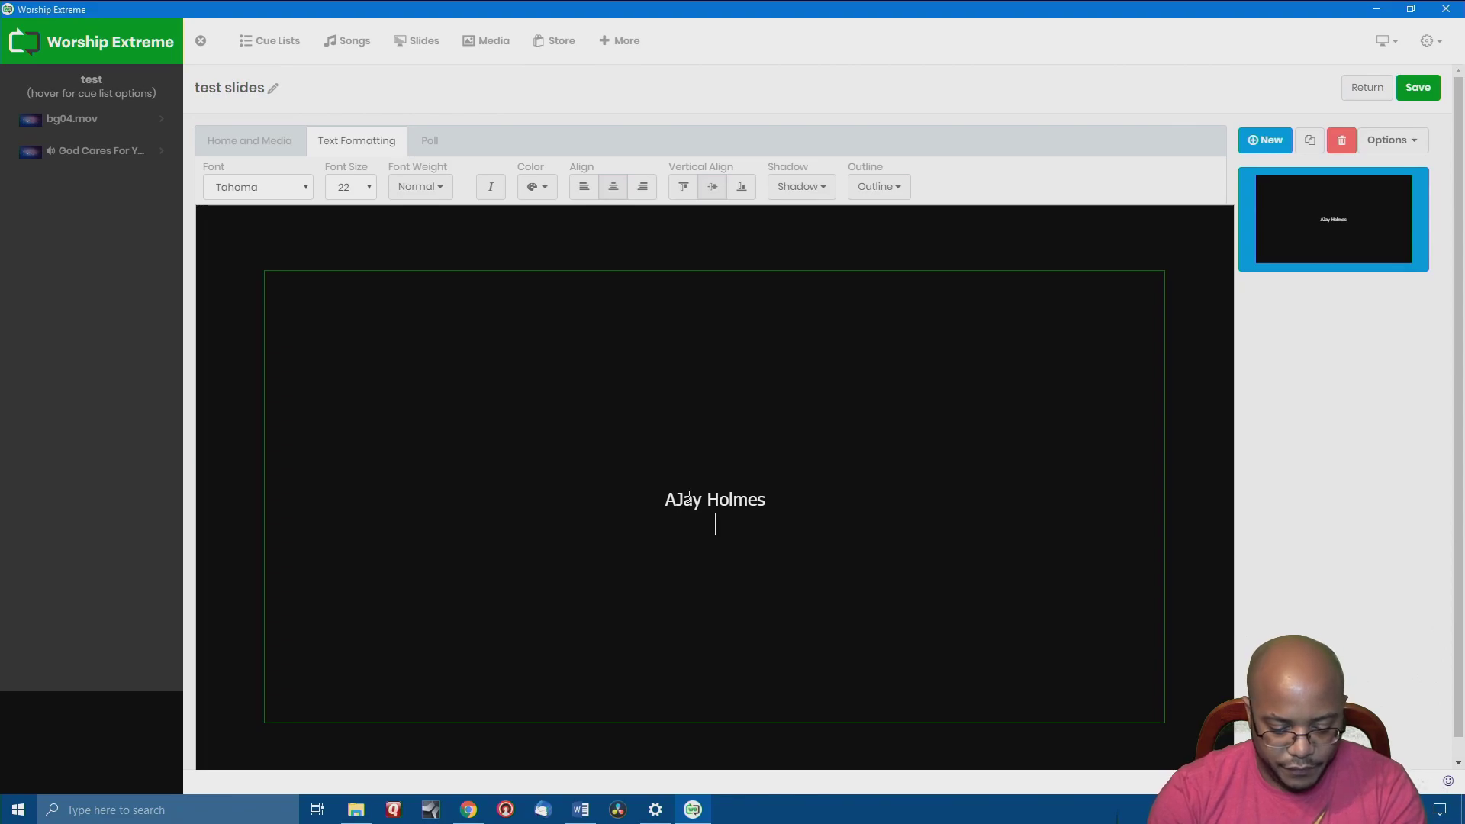
text(@ajaythe)
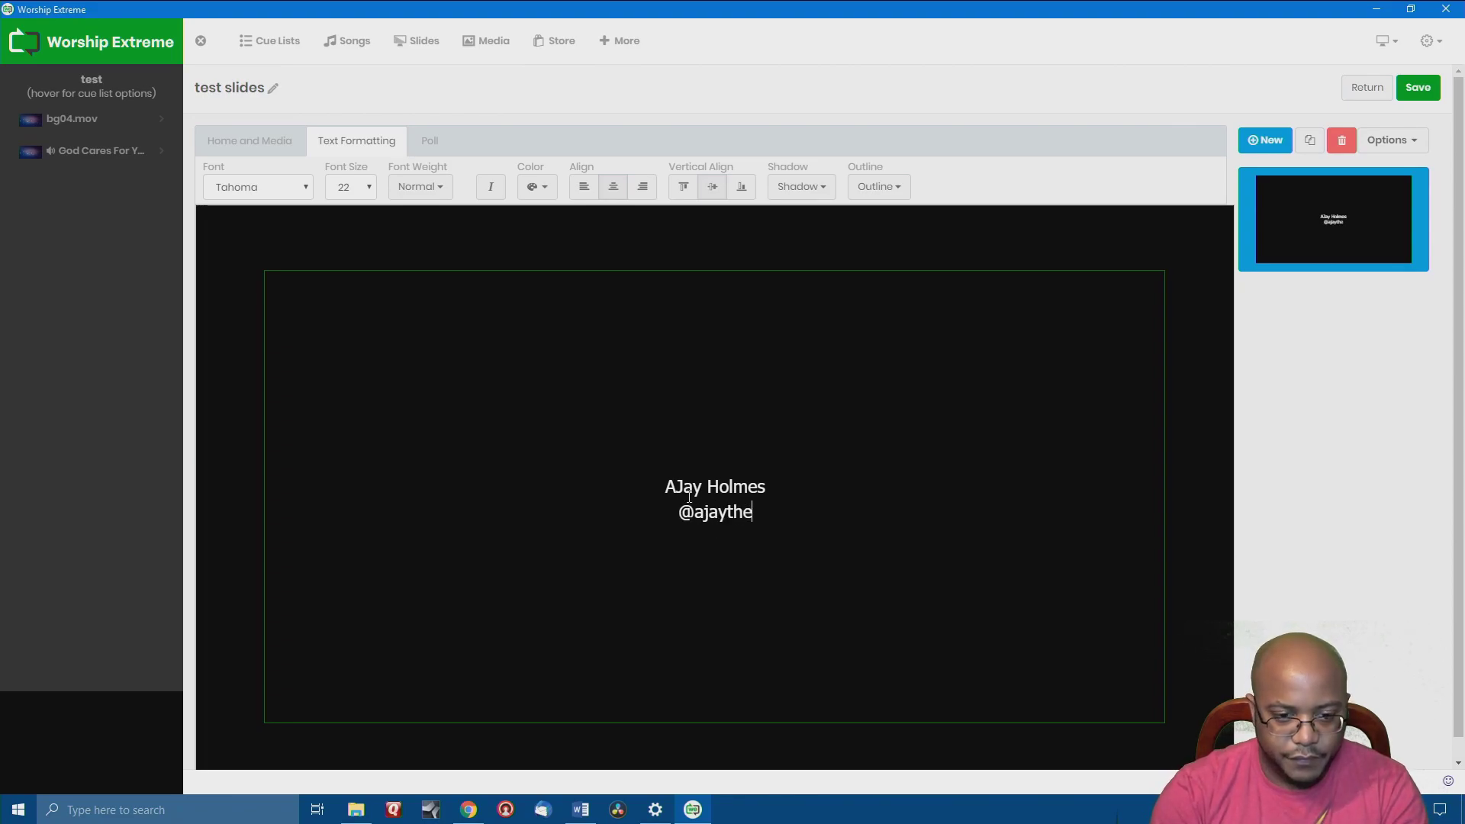
text(ceo)
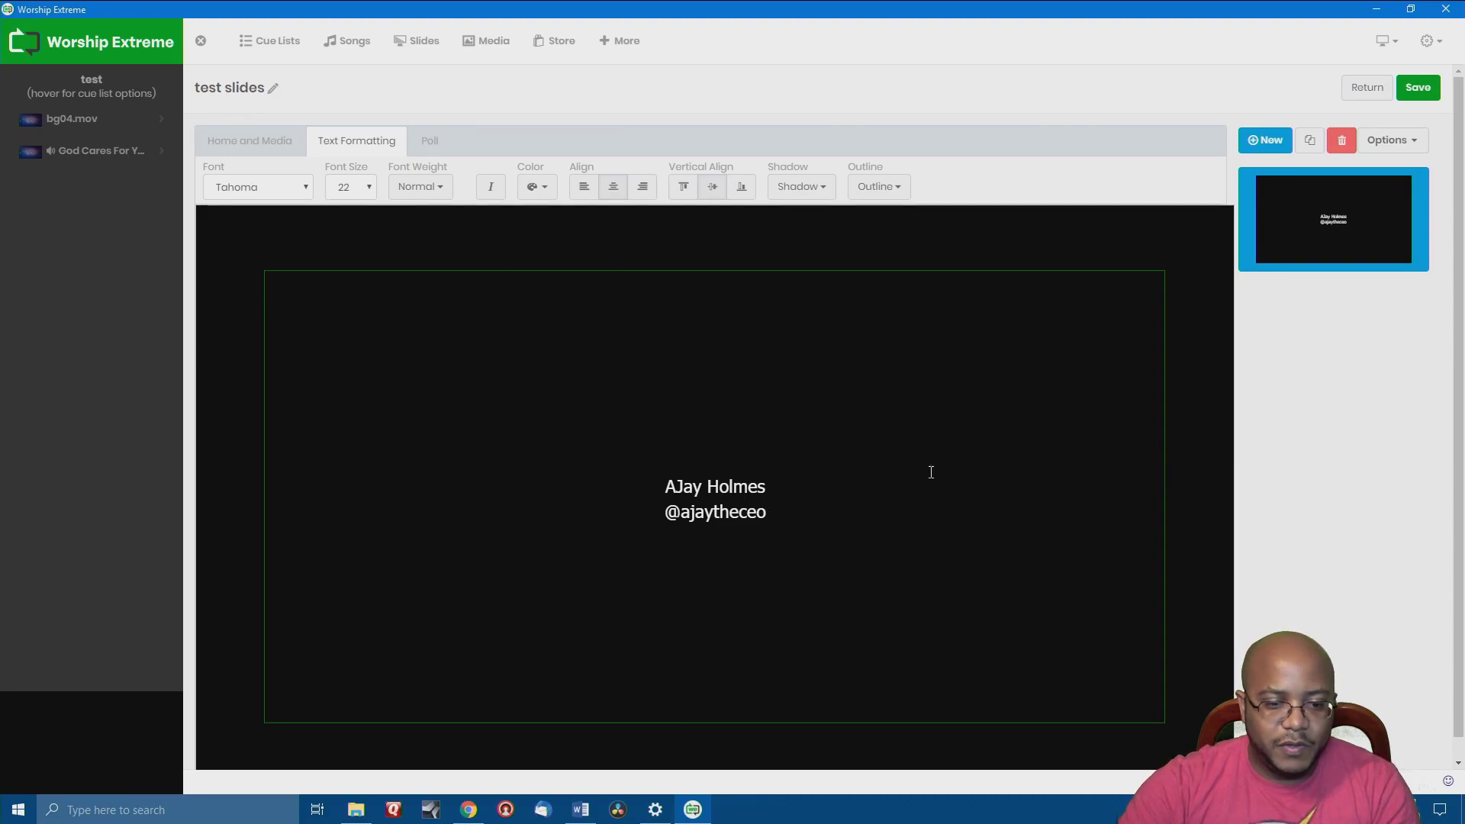
Lower the text box's upper edge until the box is a short strip near the slide's bottom.
click(808, 243)
click(793, 291)
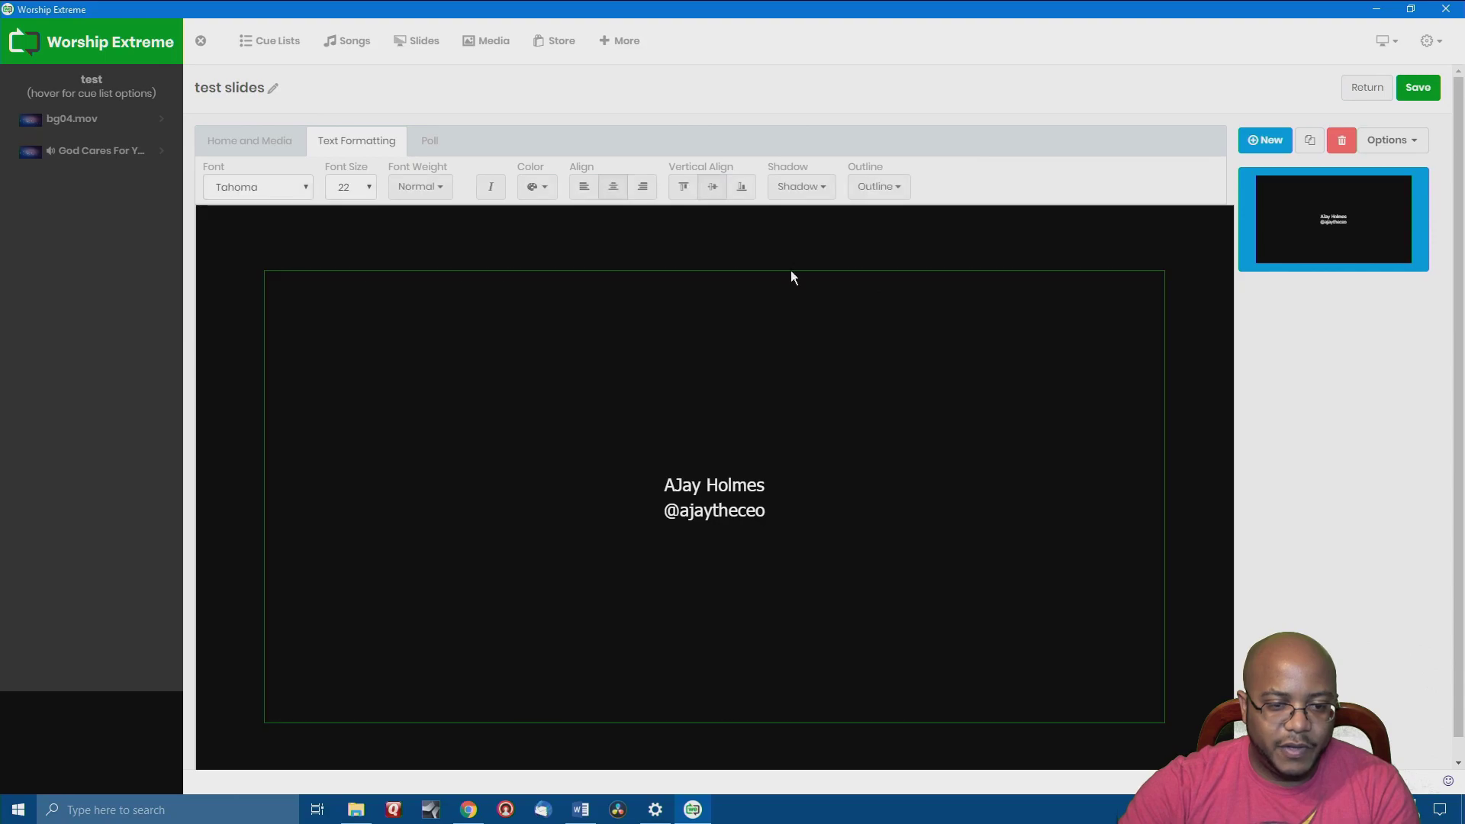
drag(792, 271, 808, 396)
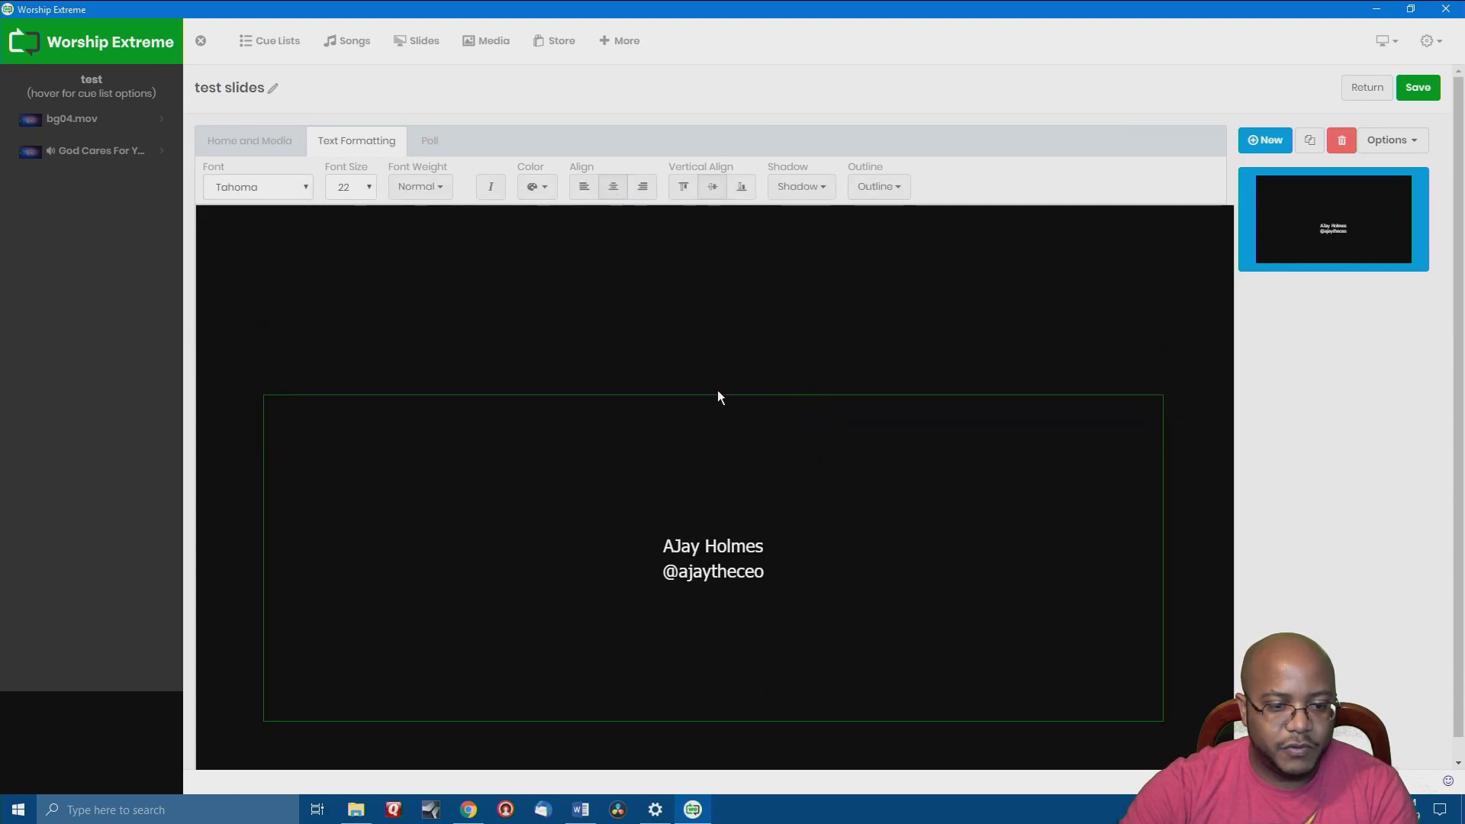
drag(724, 396, 713, 634)
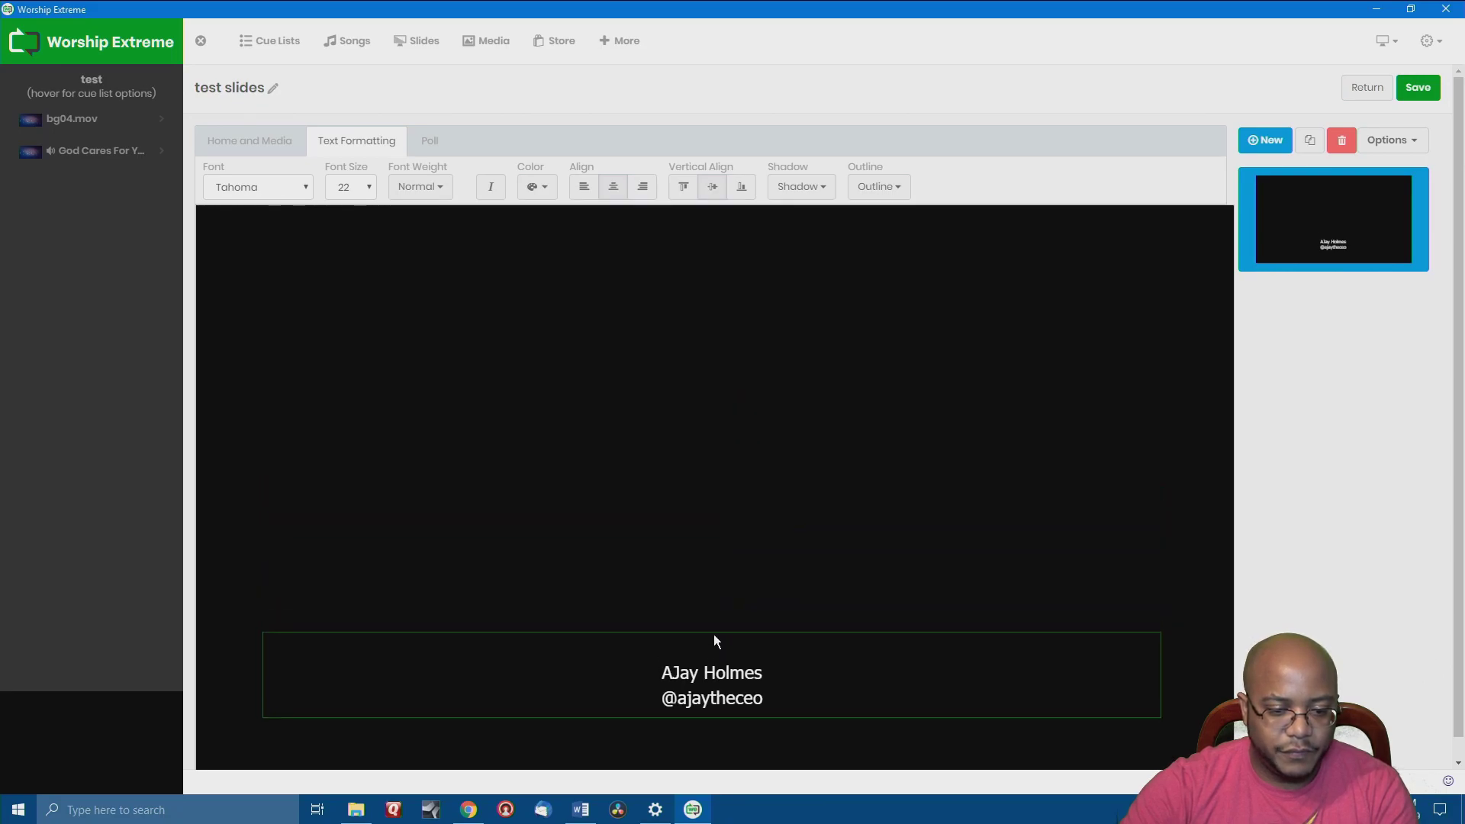
Left-align the lower-third text and set its font size to 30.
click(584, 189)
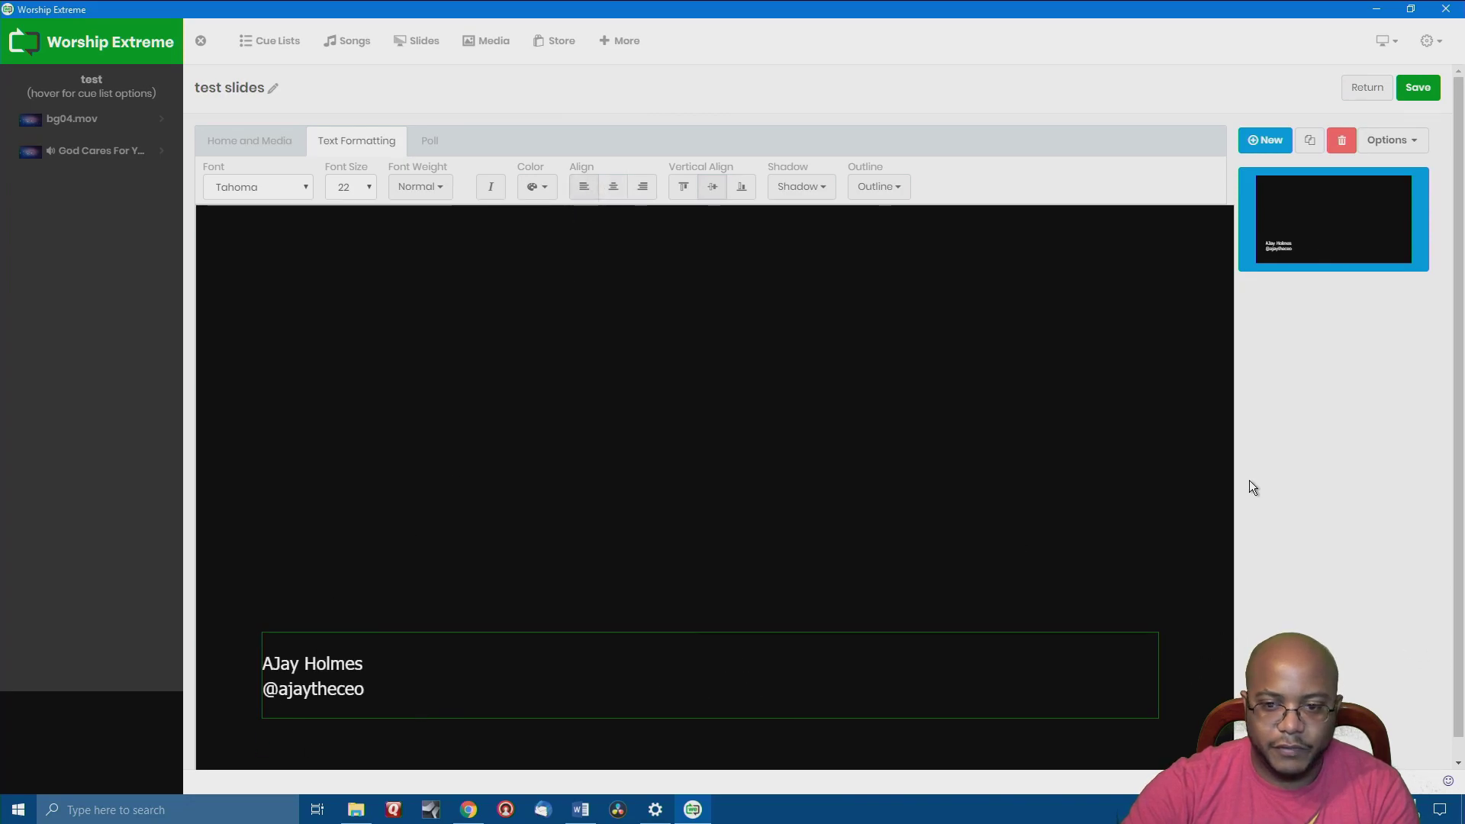
click(362, 187)
click(342, 363)
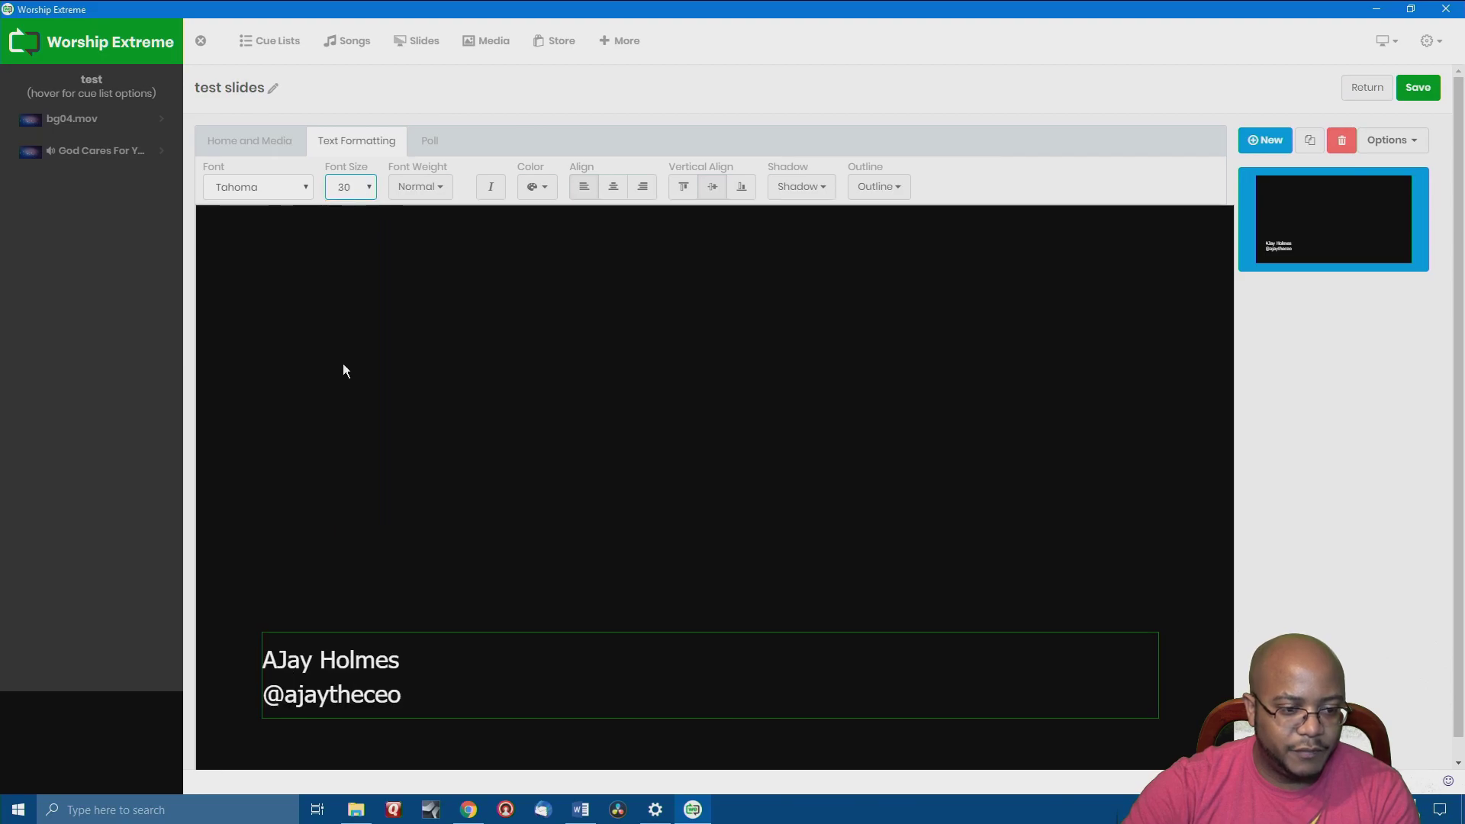
Rename the slide set to "lower - " followed by the presenter's full name, and save it.
click(271, 87)
drag(272, 87, 196, 89)
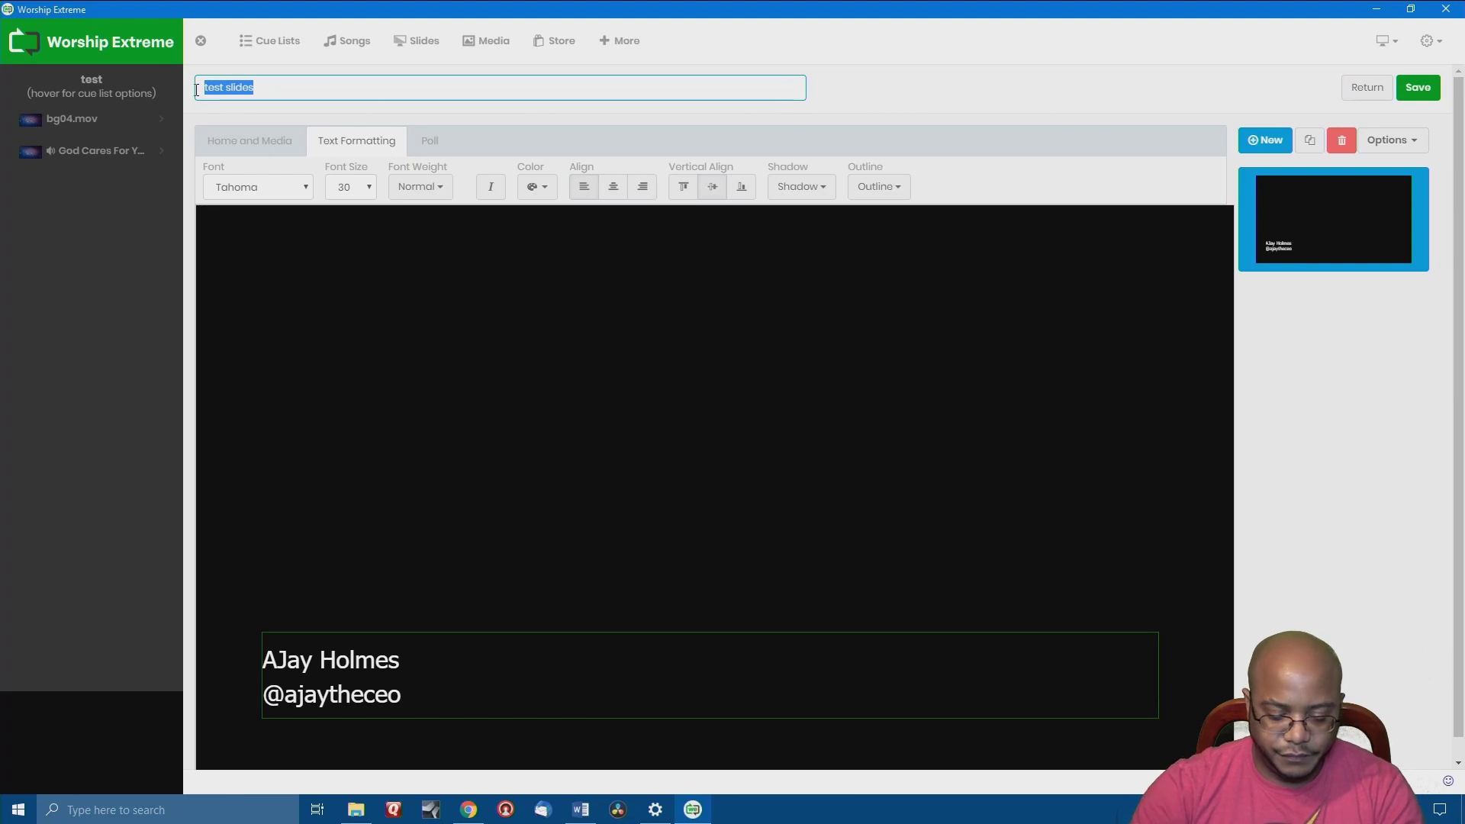
text(AJay)
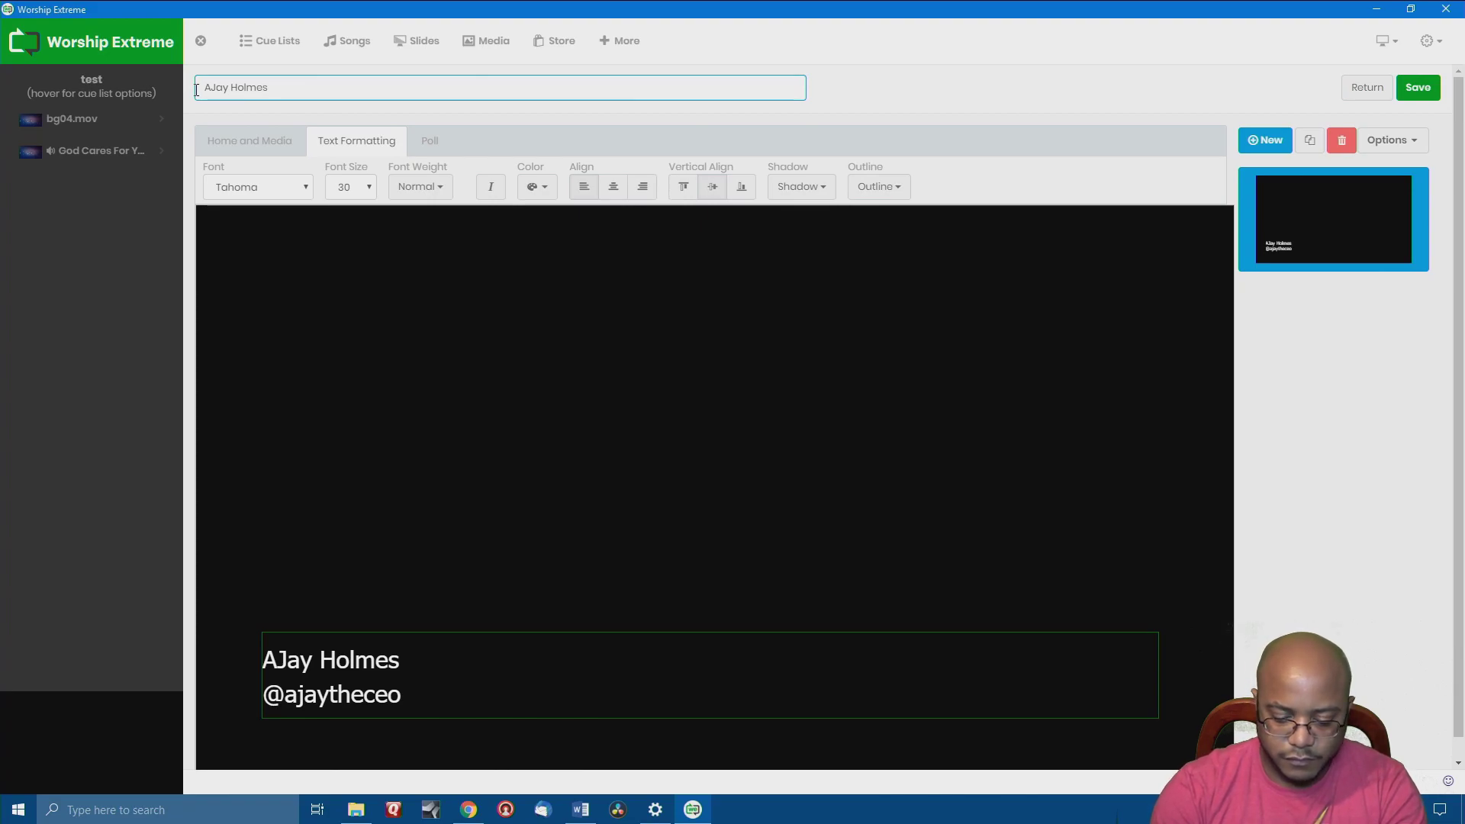
text(Holmes lower)
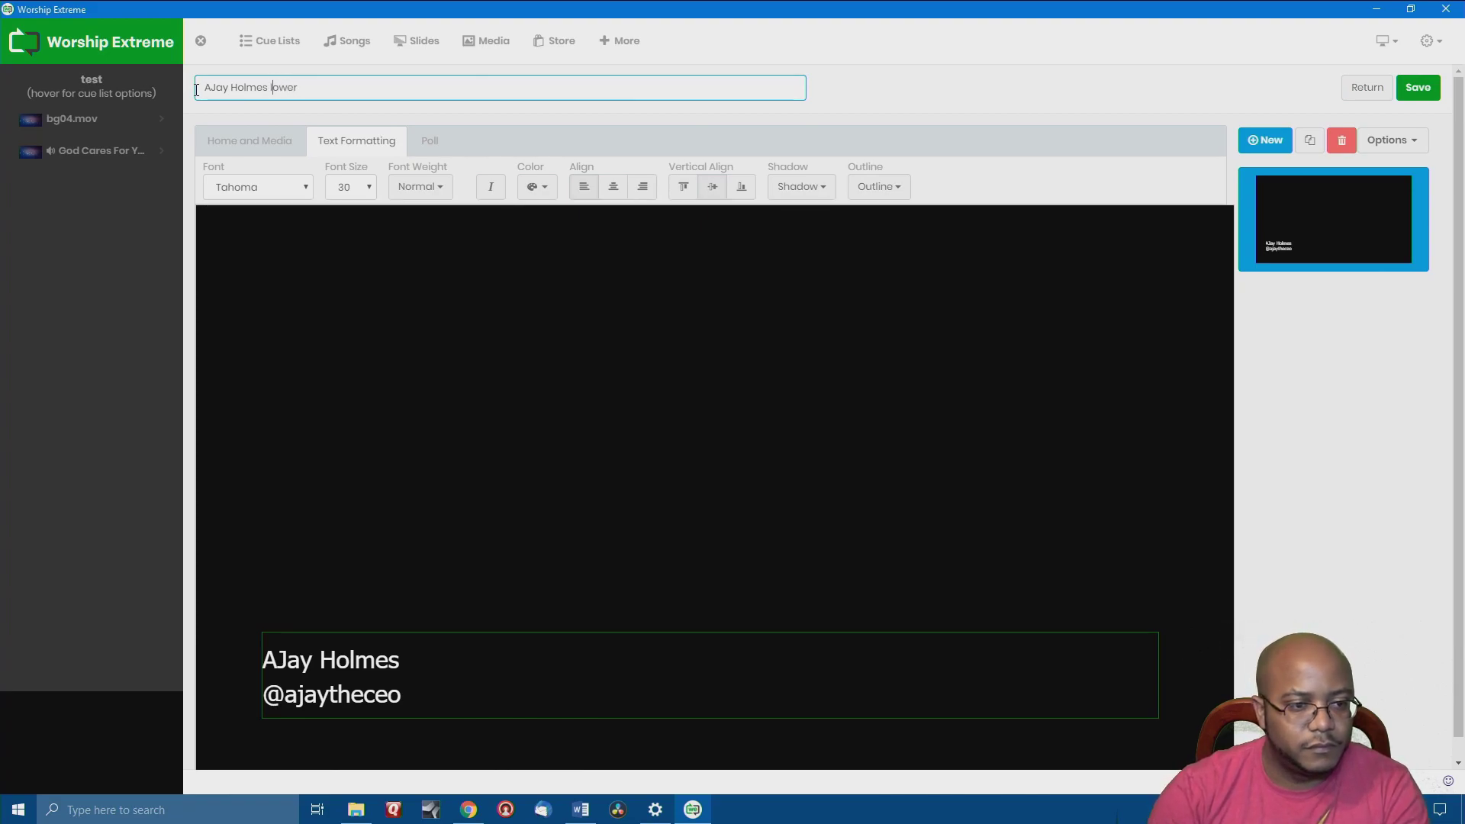
text(- )
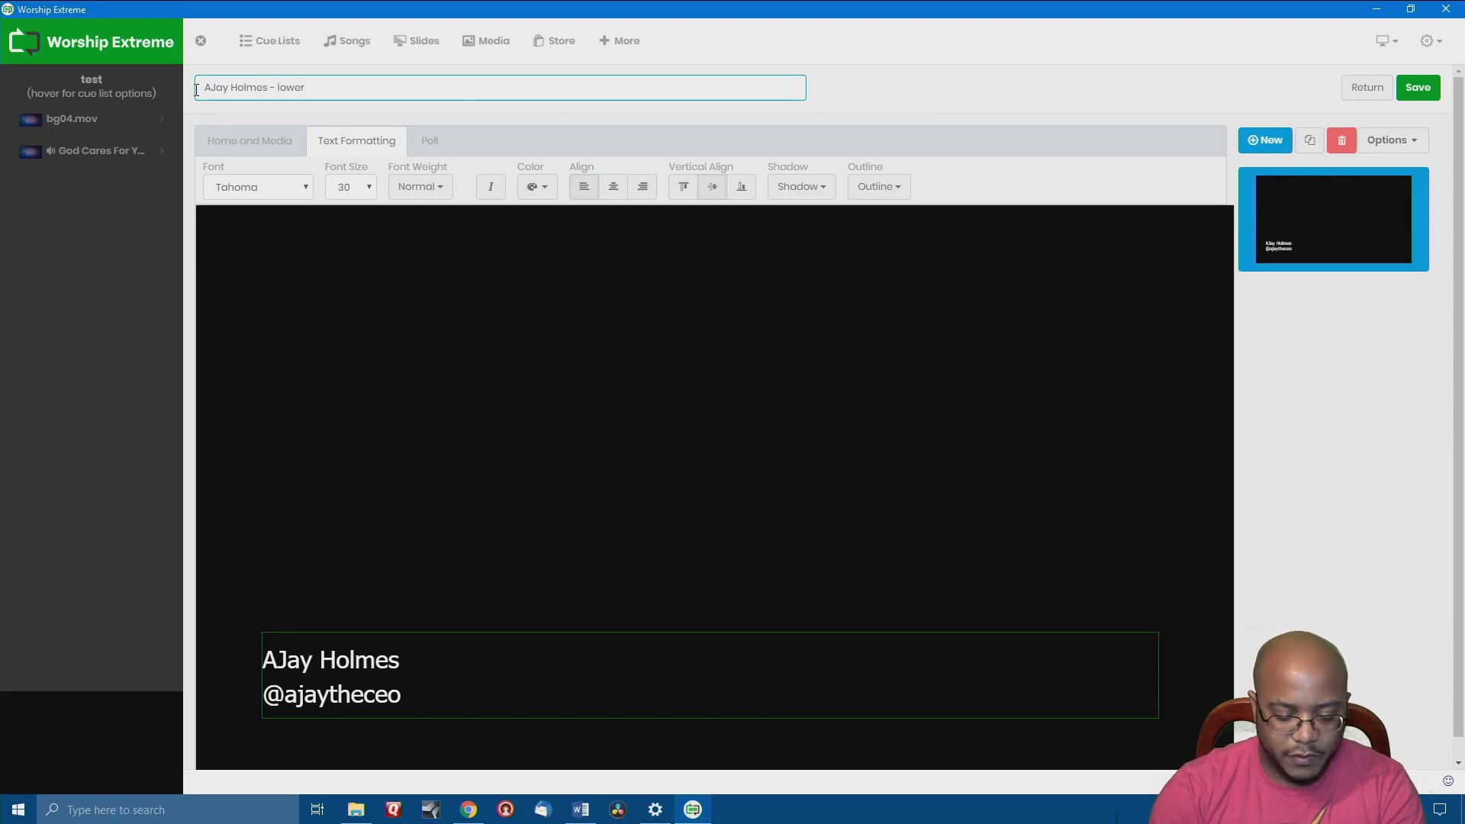
text(lower -)
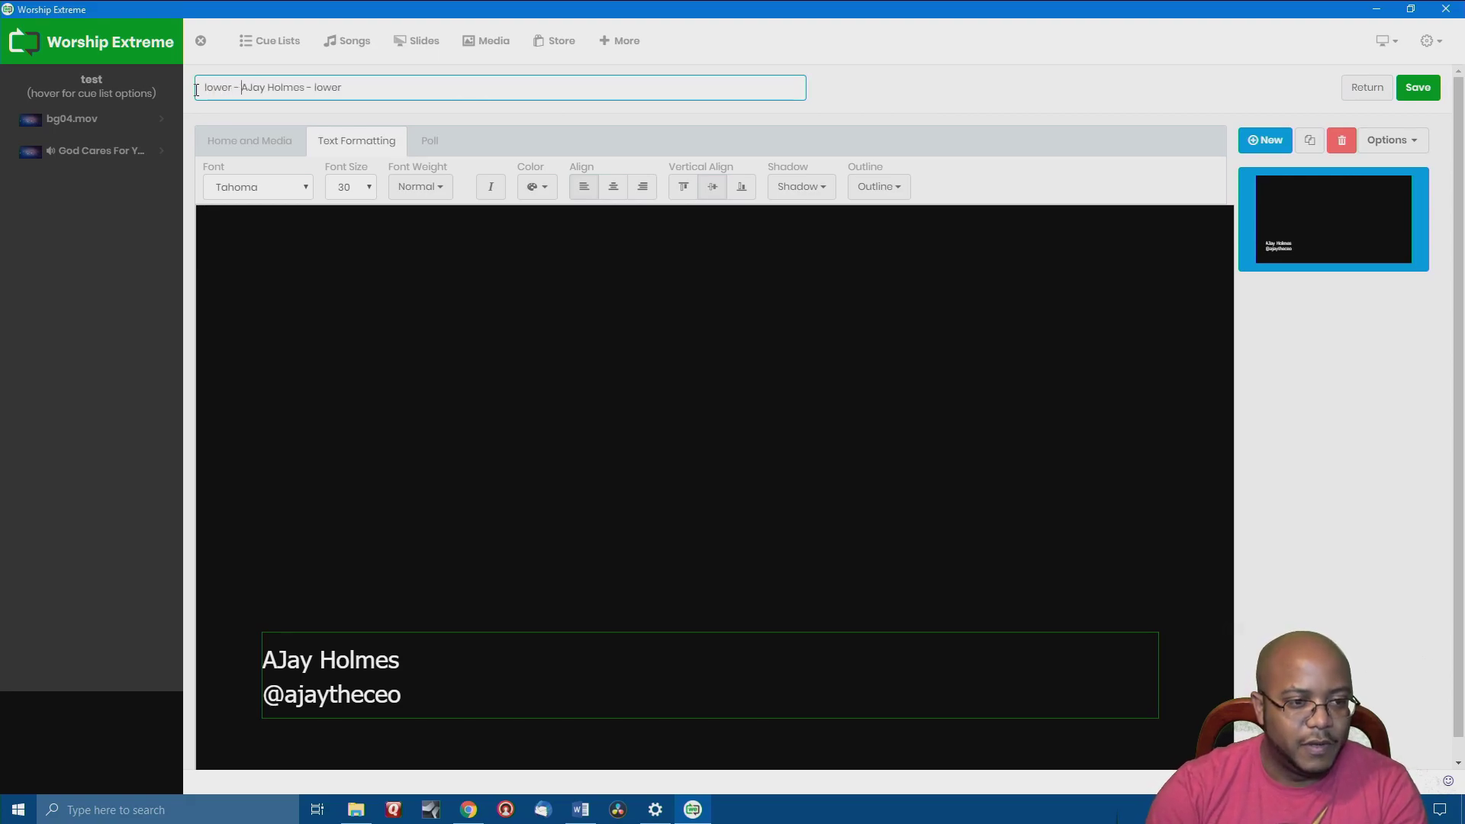
key(End)
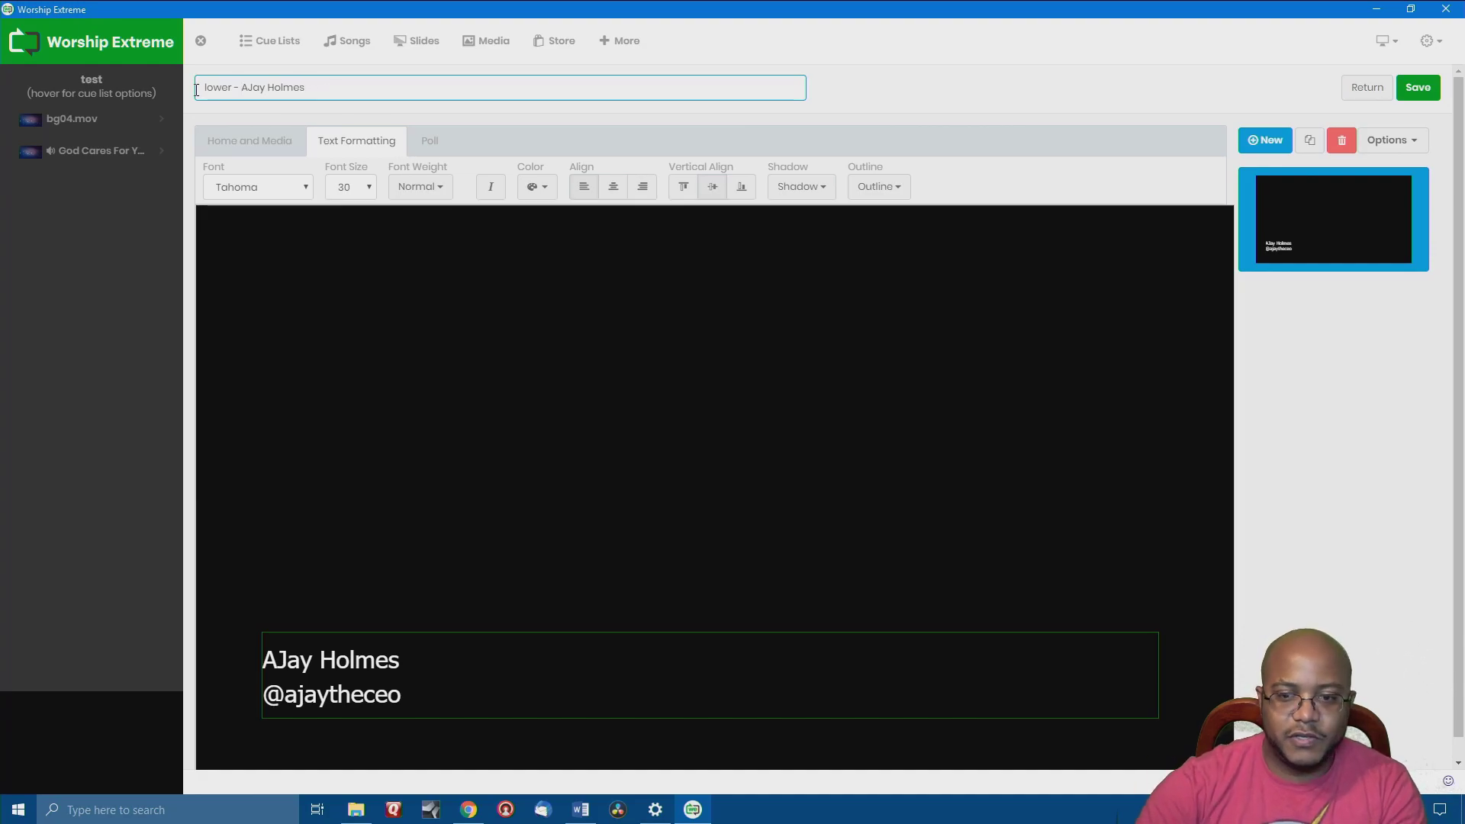
click(1419, 87)
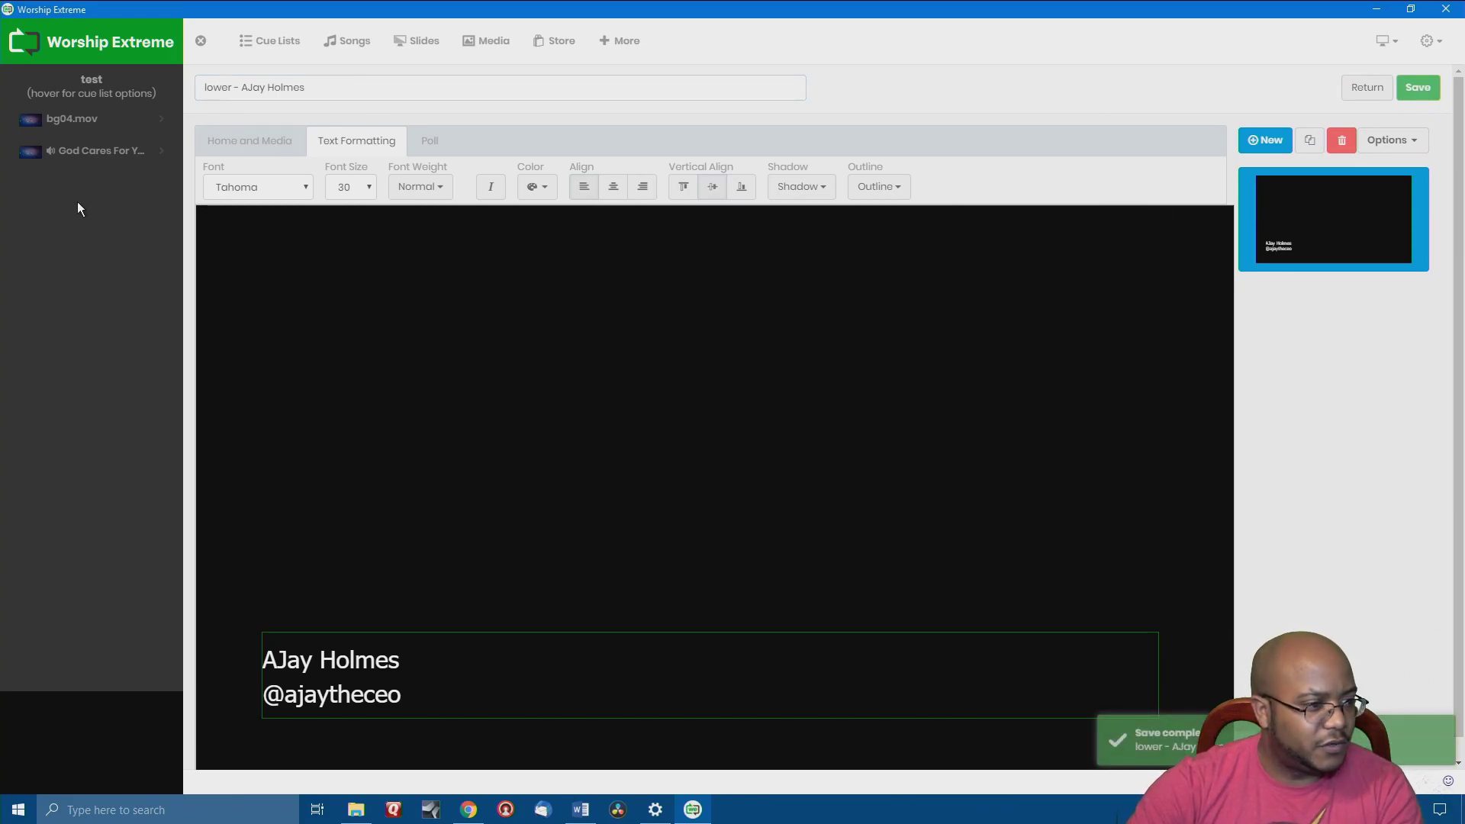
Add a cue to the test cue list with the saved lower-third slides as its foreground, and launch it.
mouse_move(61, 91)
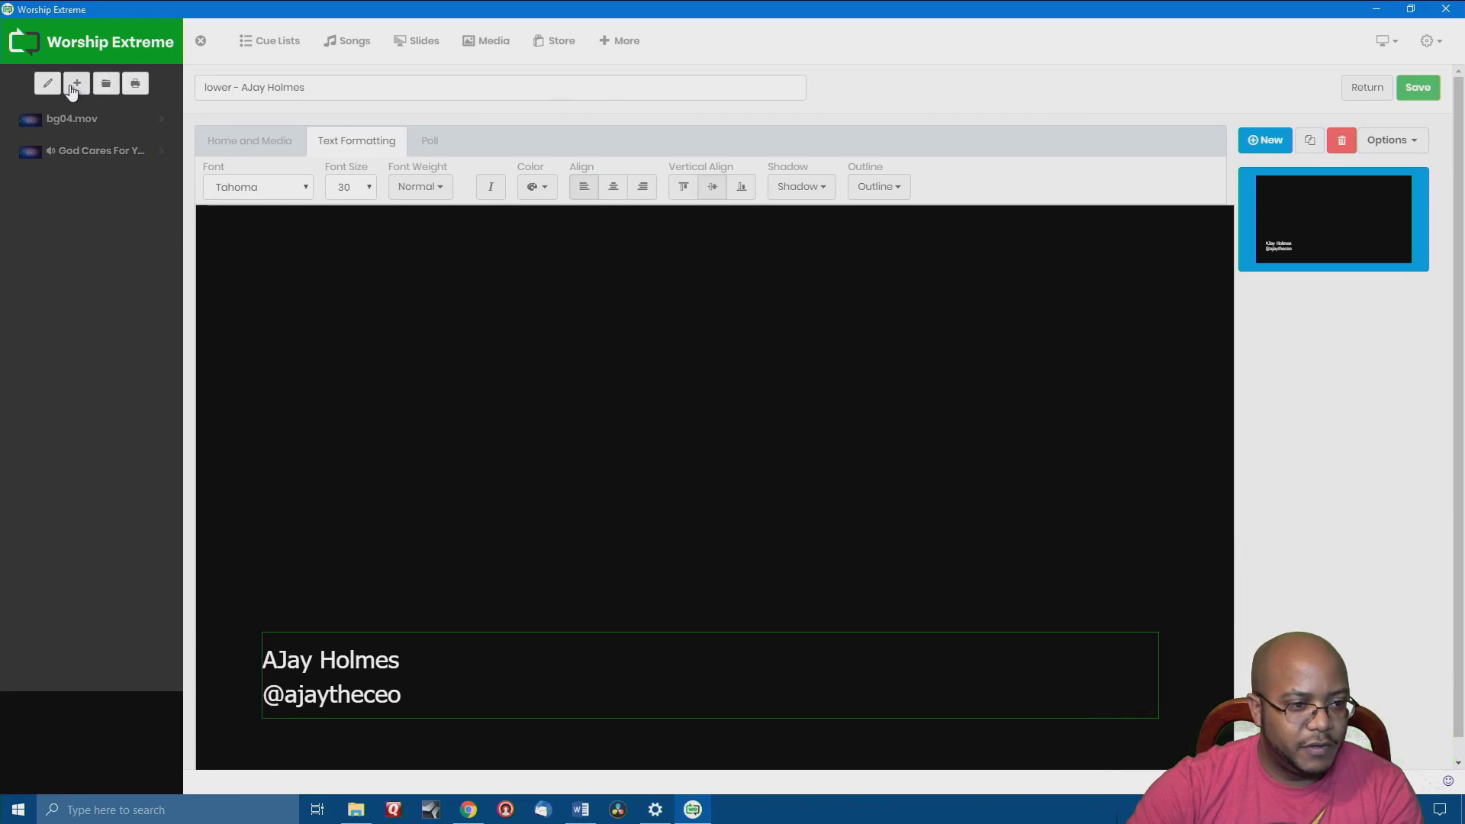
click(76, 85)
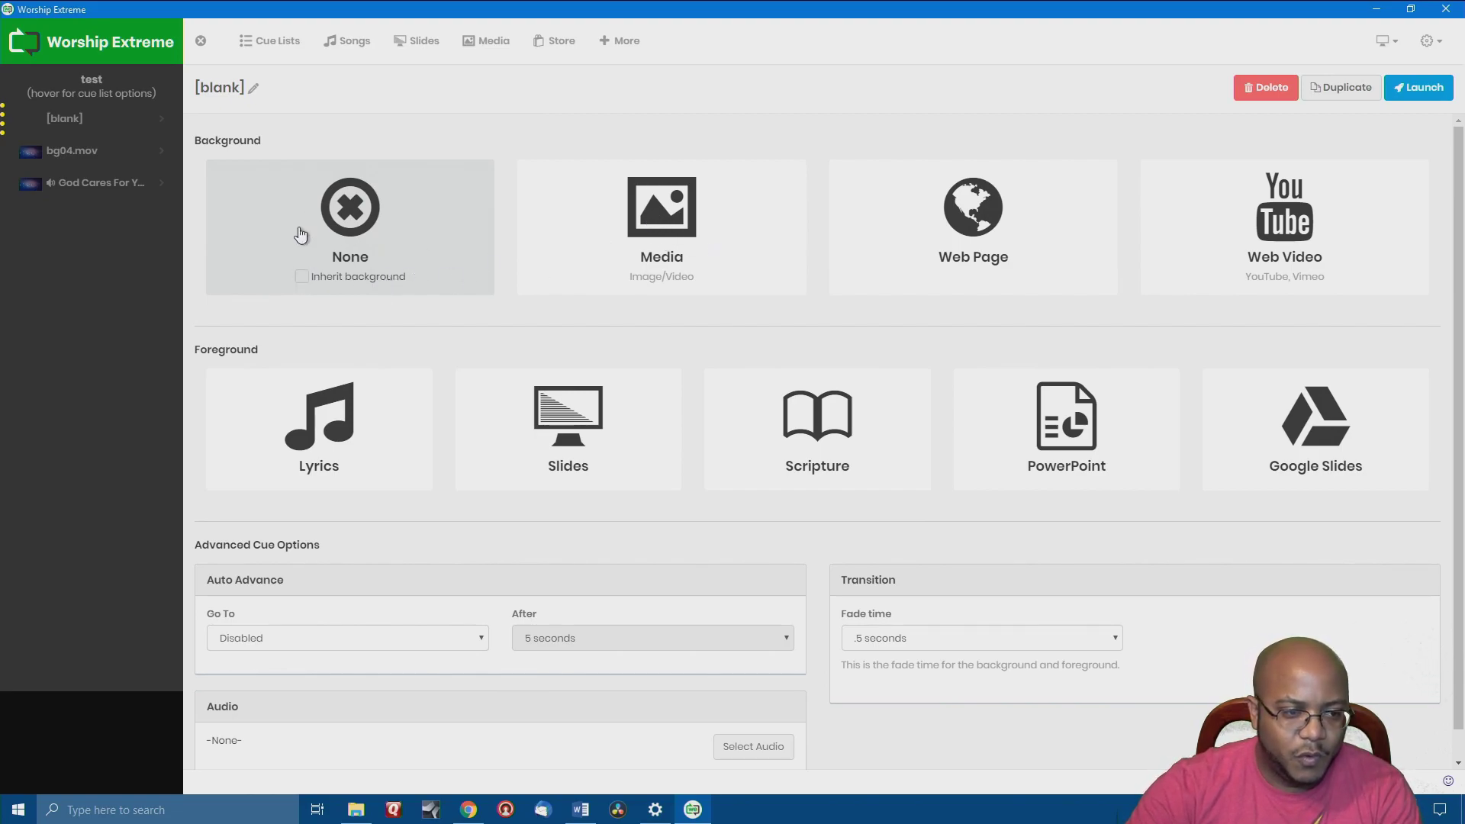
click(560, 432)
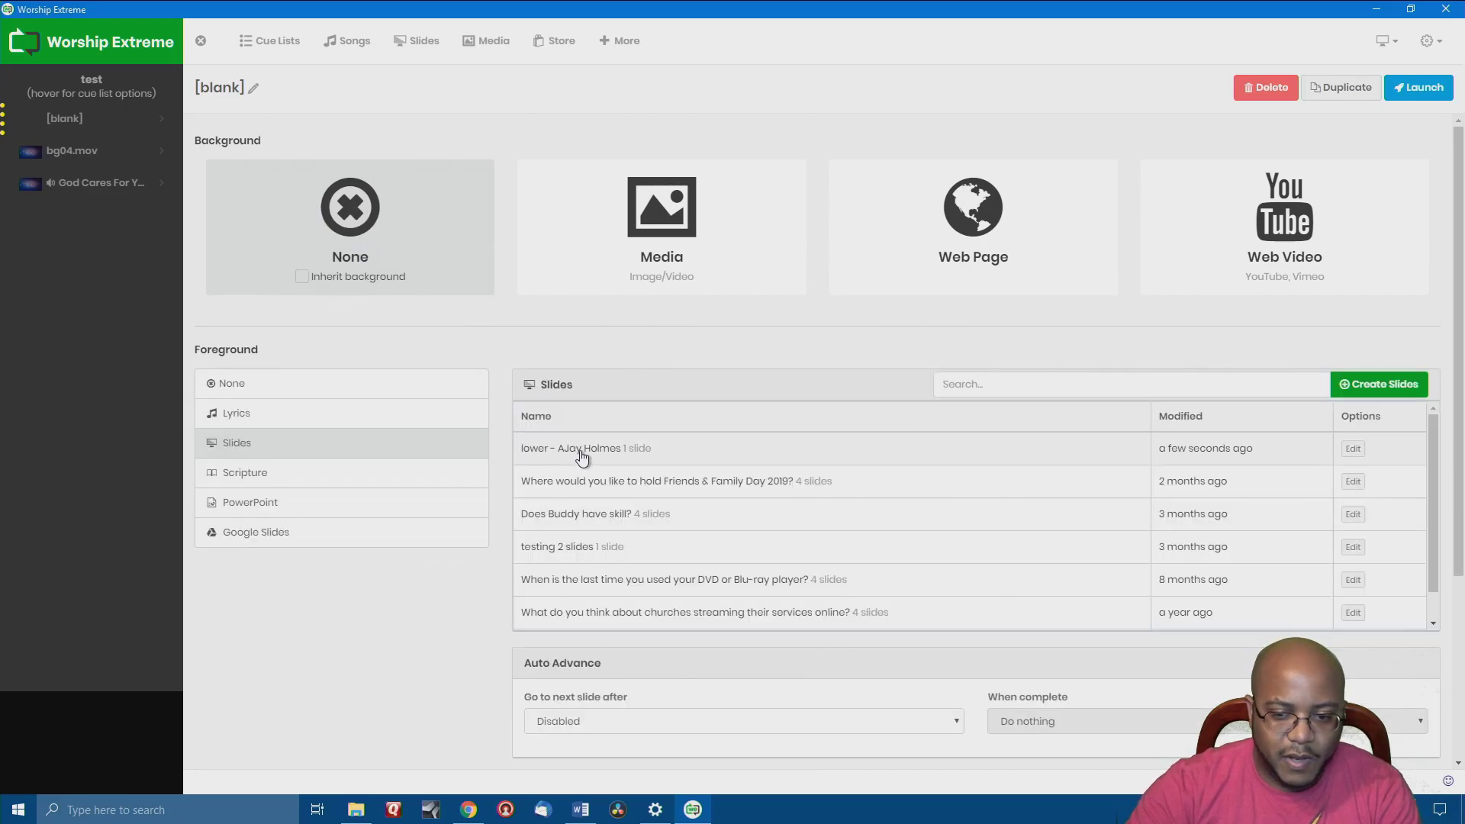
click(582, 455)
click(1418, 87)
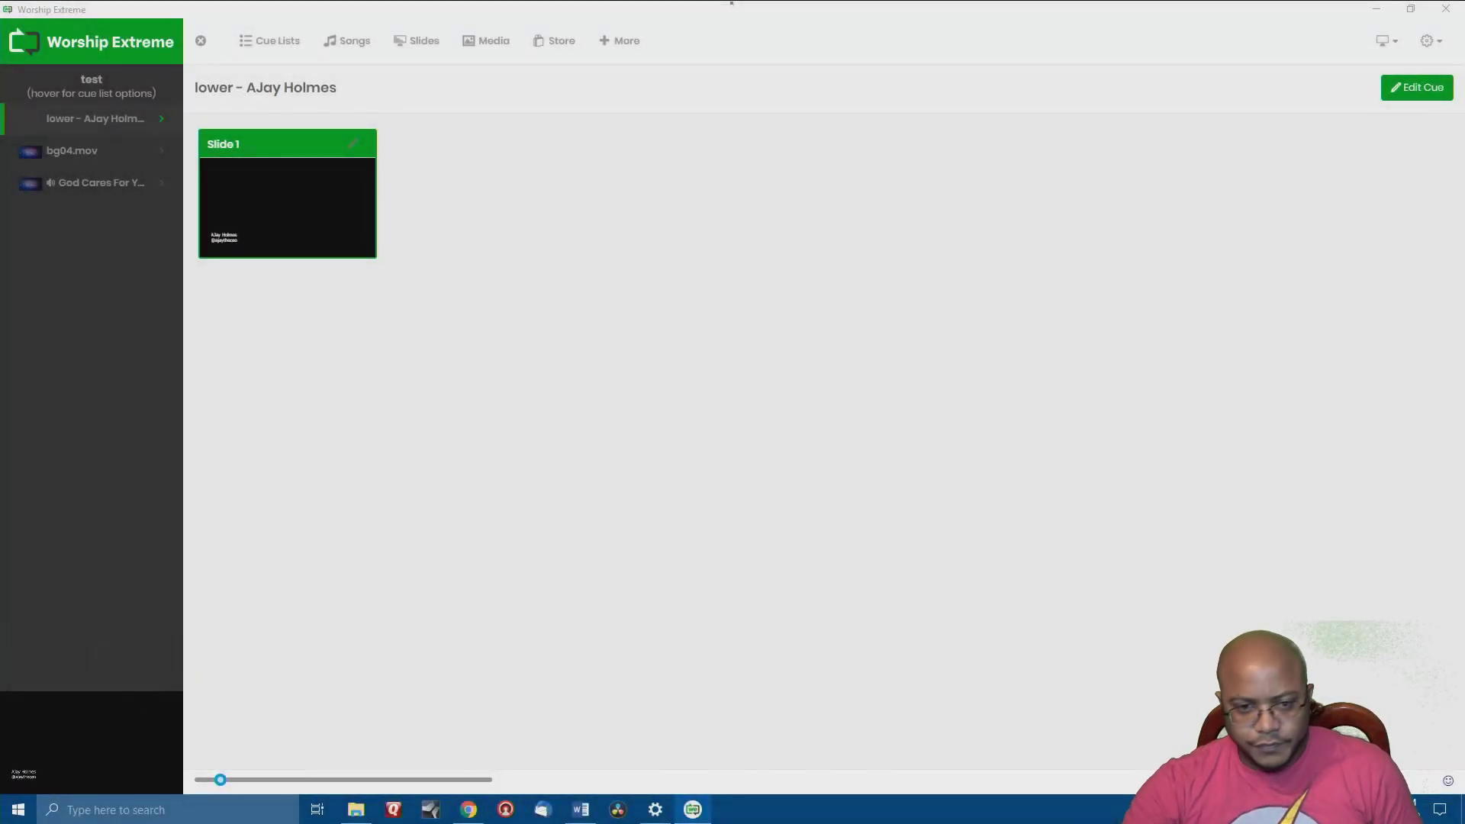
click(400, 491)
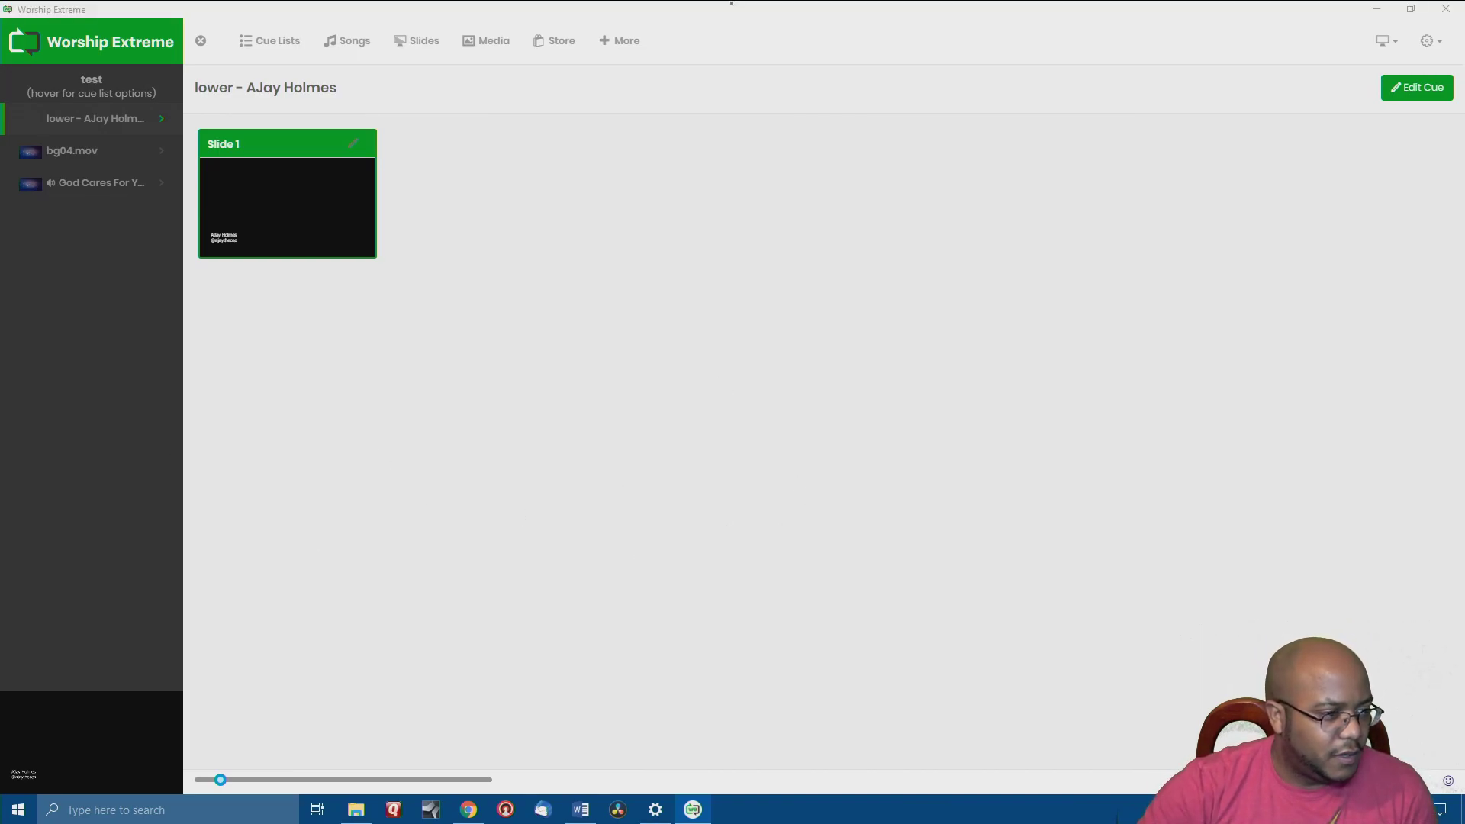
Switch to ATEM Software Control, collapse the Upstream Key 1 settings and expand the Downstream Keys settings.
click(510, 814)
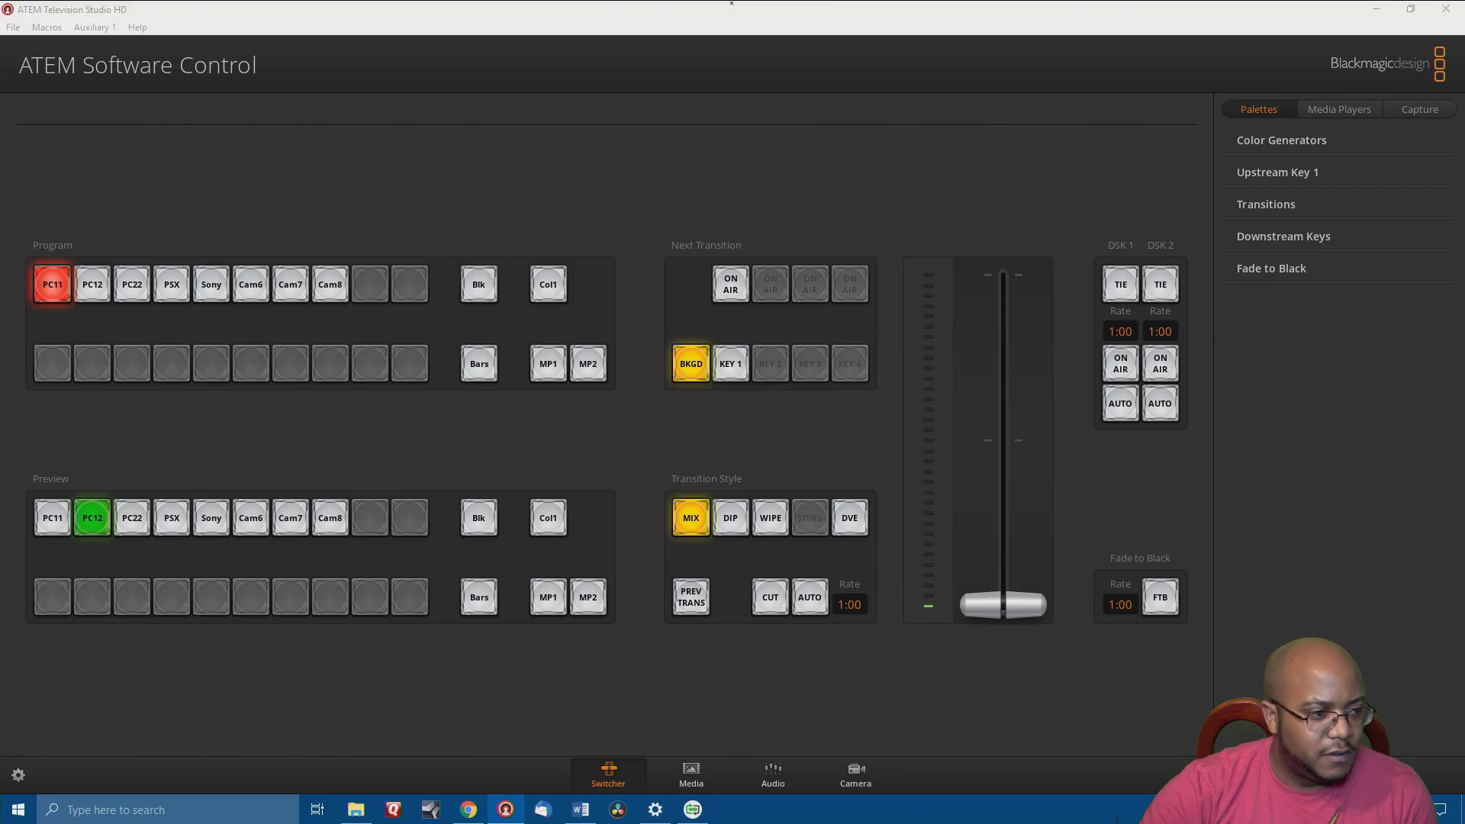
click(624, 674)
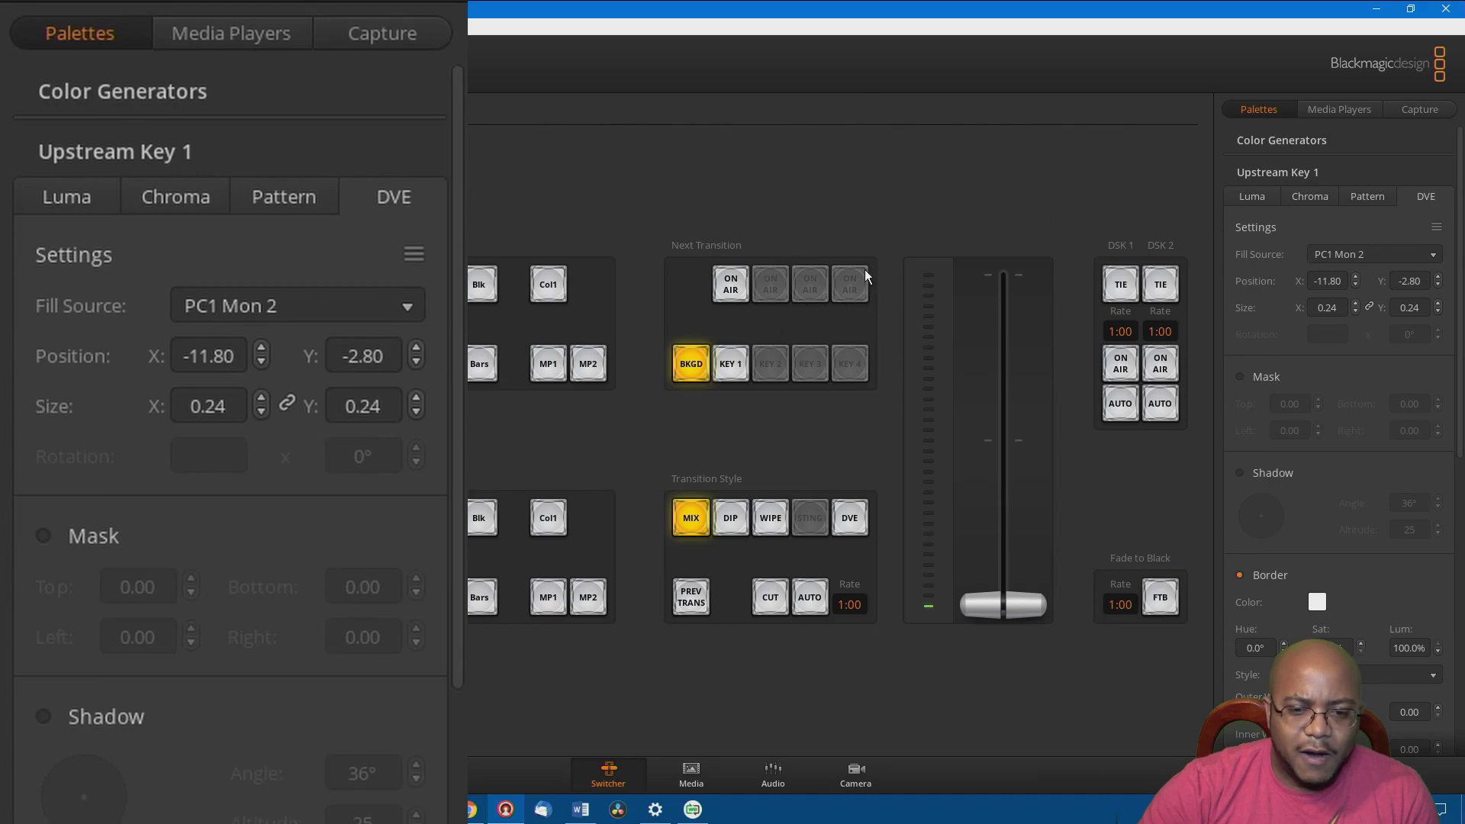
click(1277, 174)
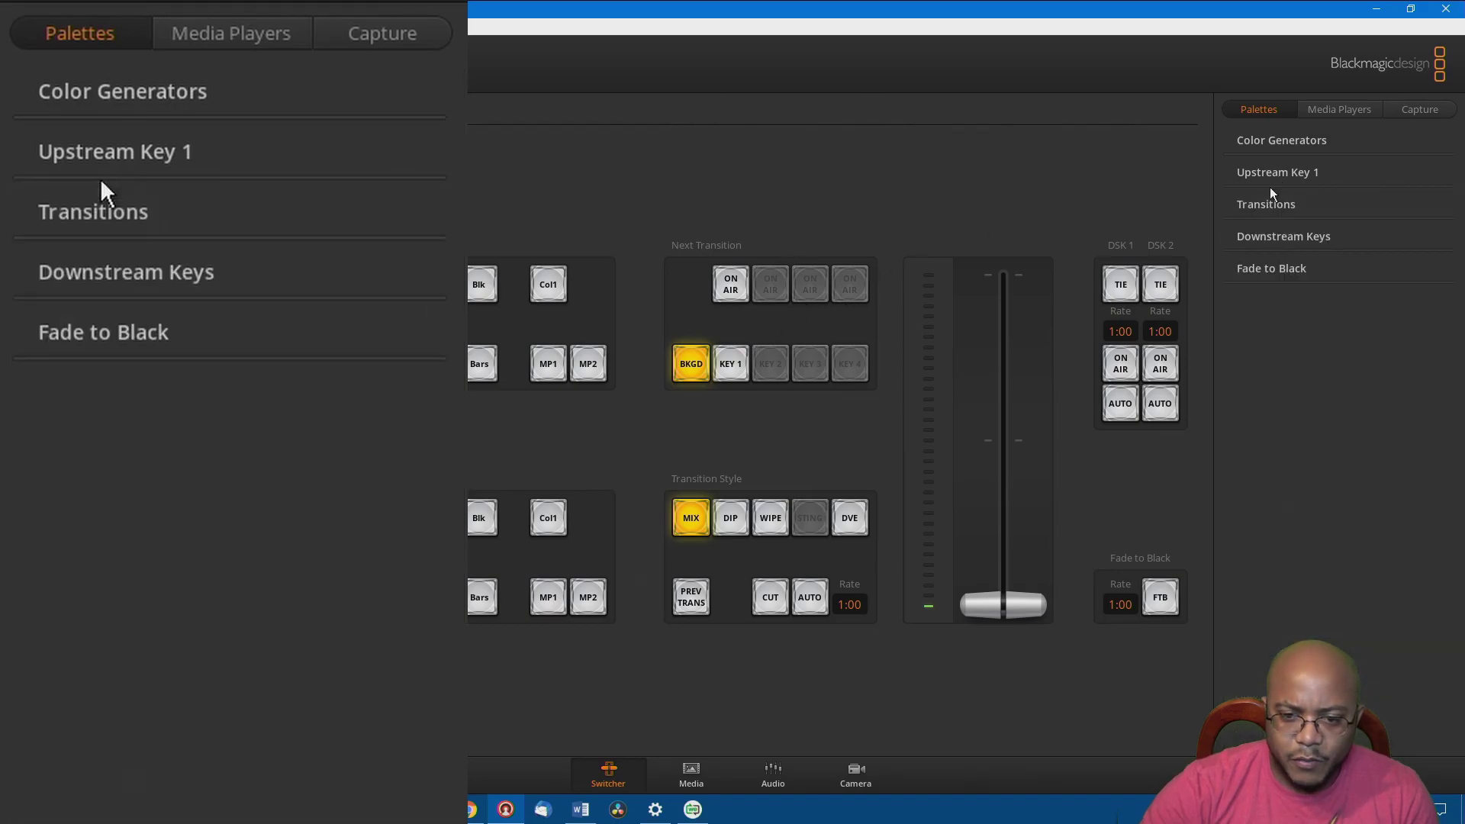
click(1293, 238)
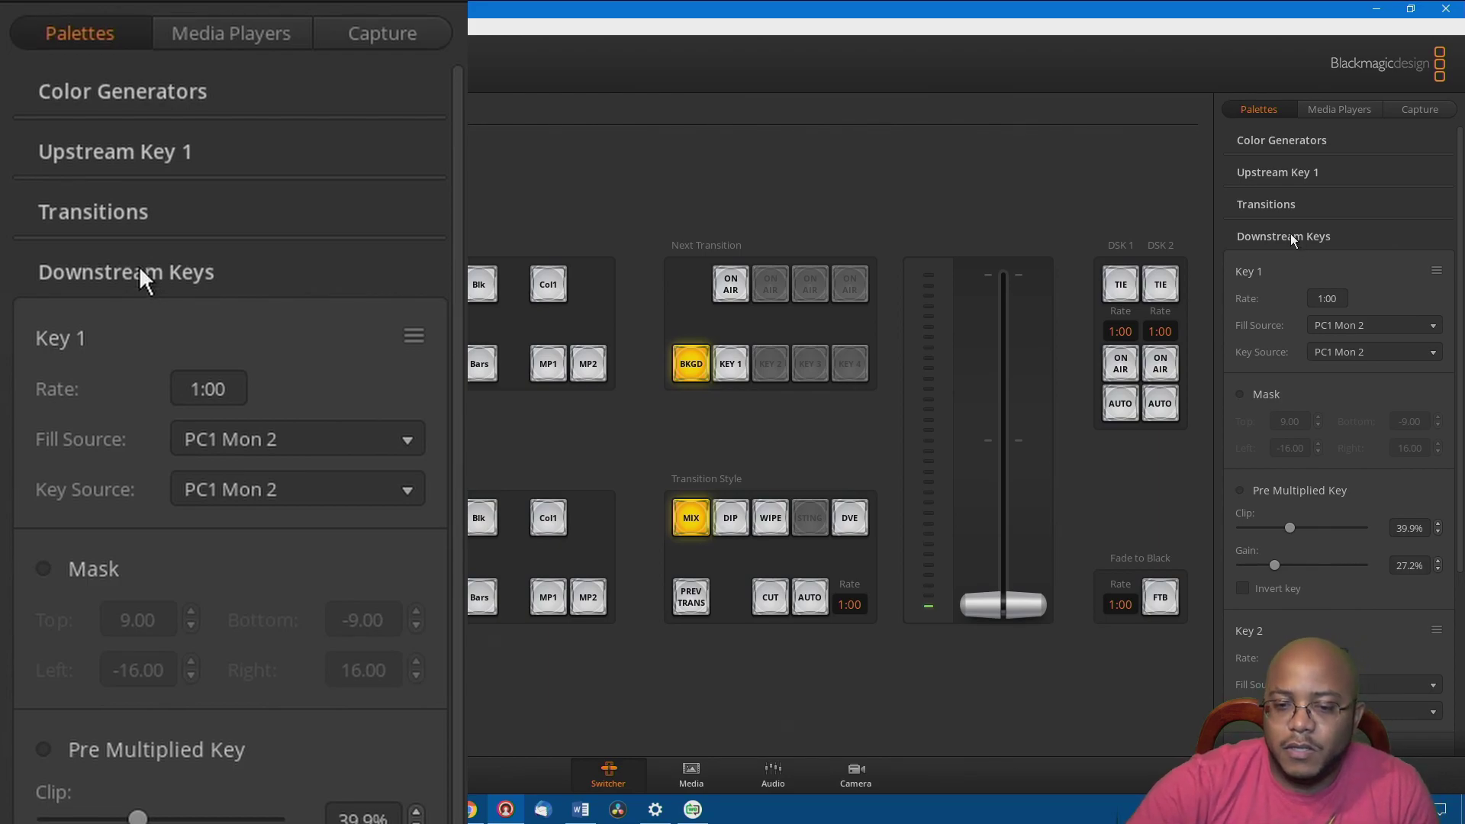
Check Downstream Key 1's fill source choices, and bring that key on air with its auto transition.
click(1363, 325)
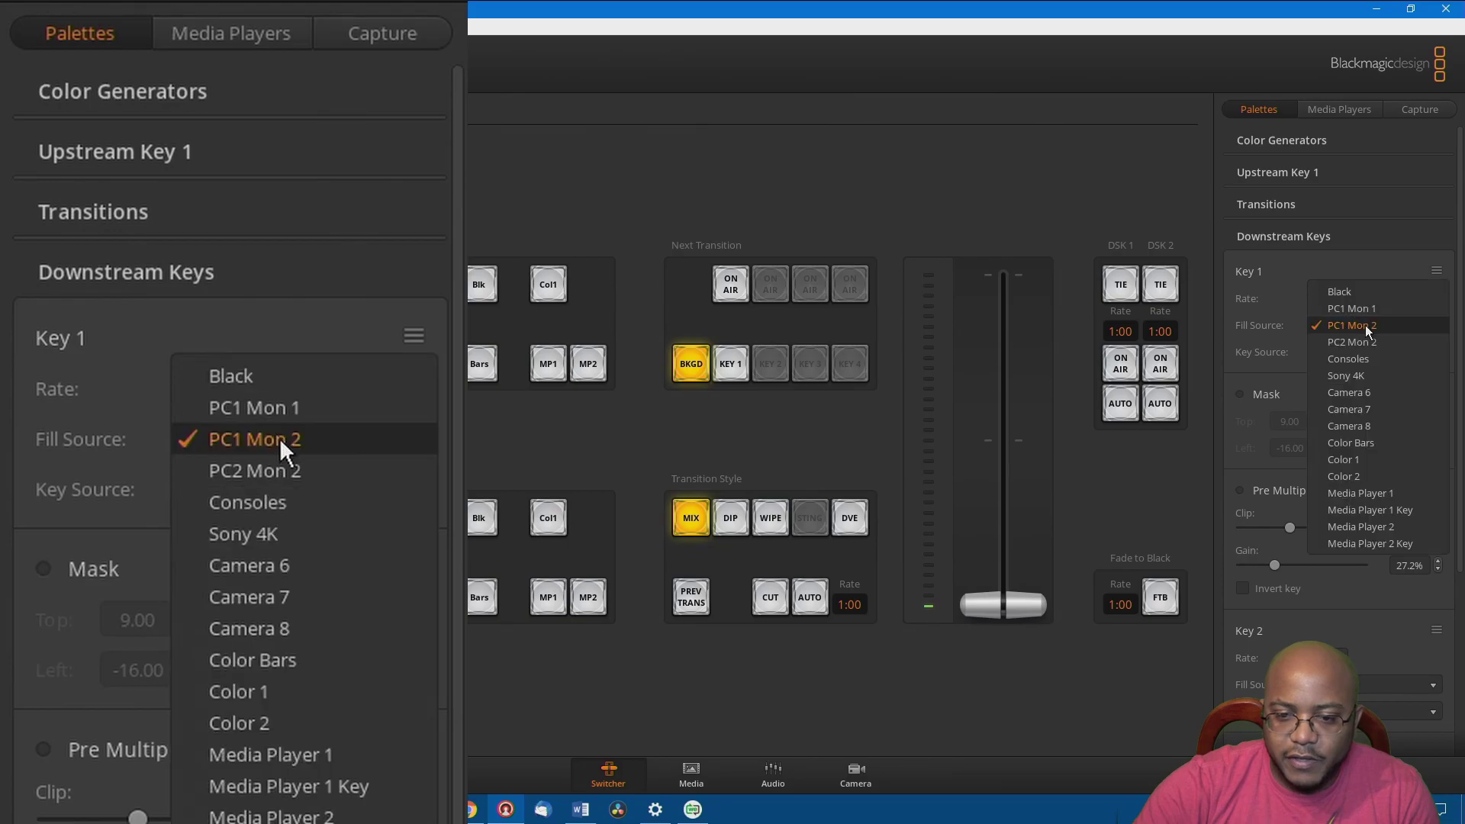
click(1115, 222)
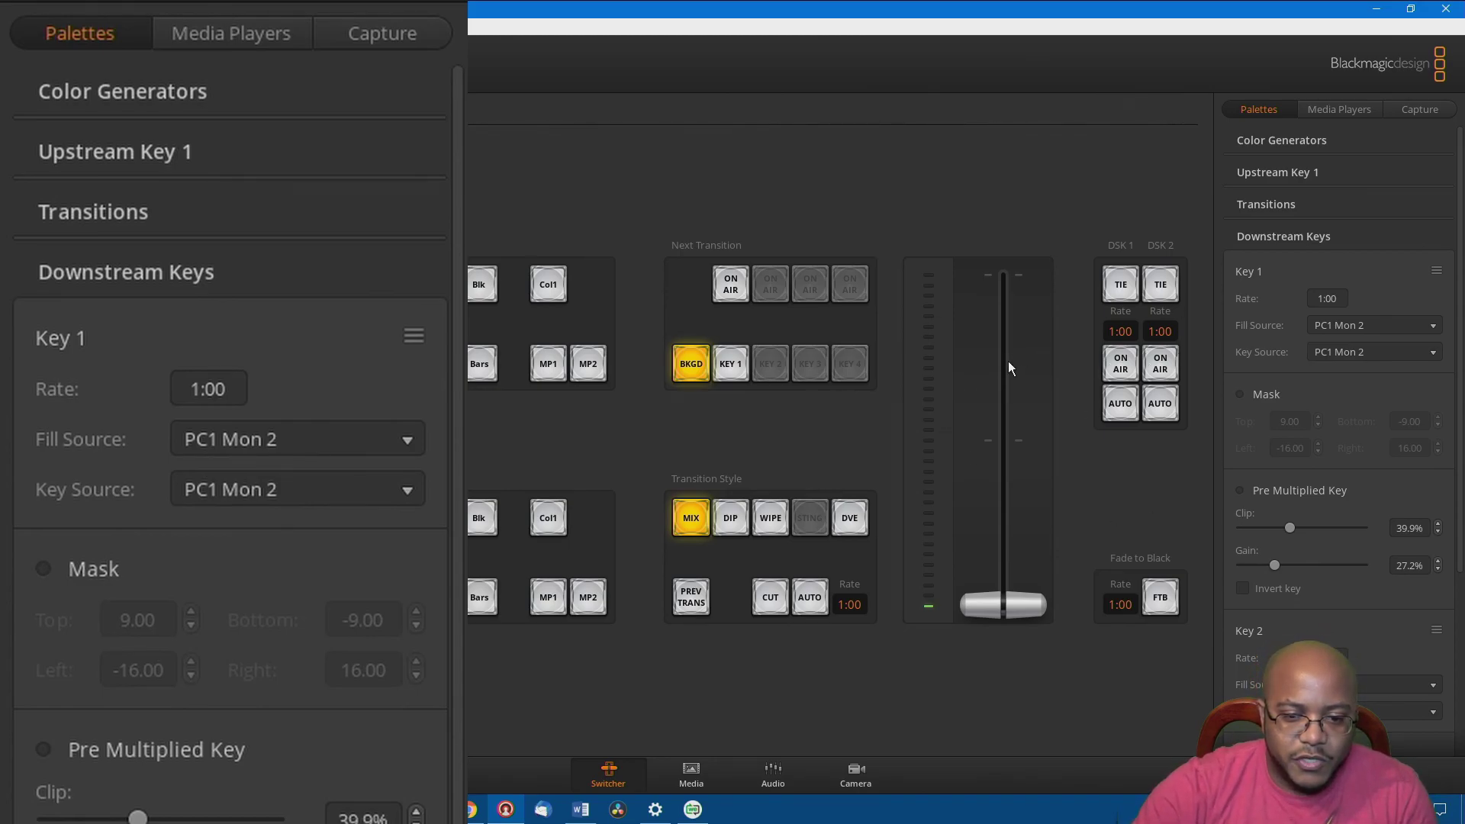
click(1121, 409)
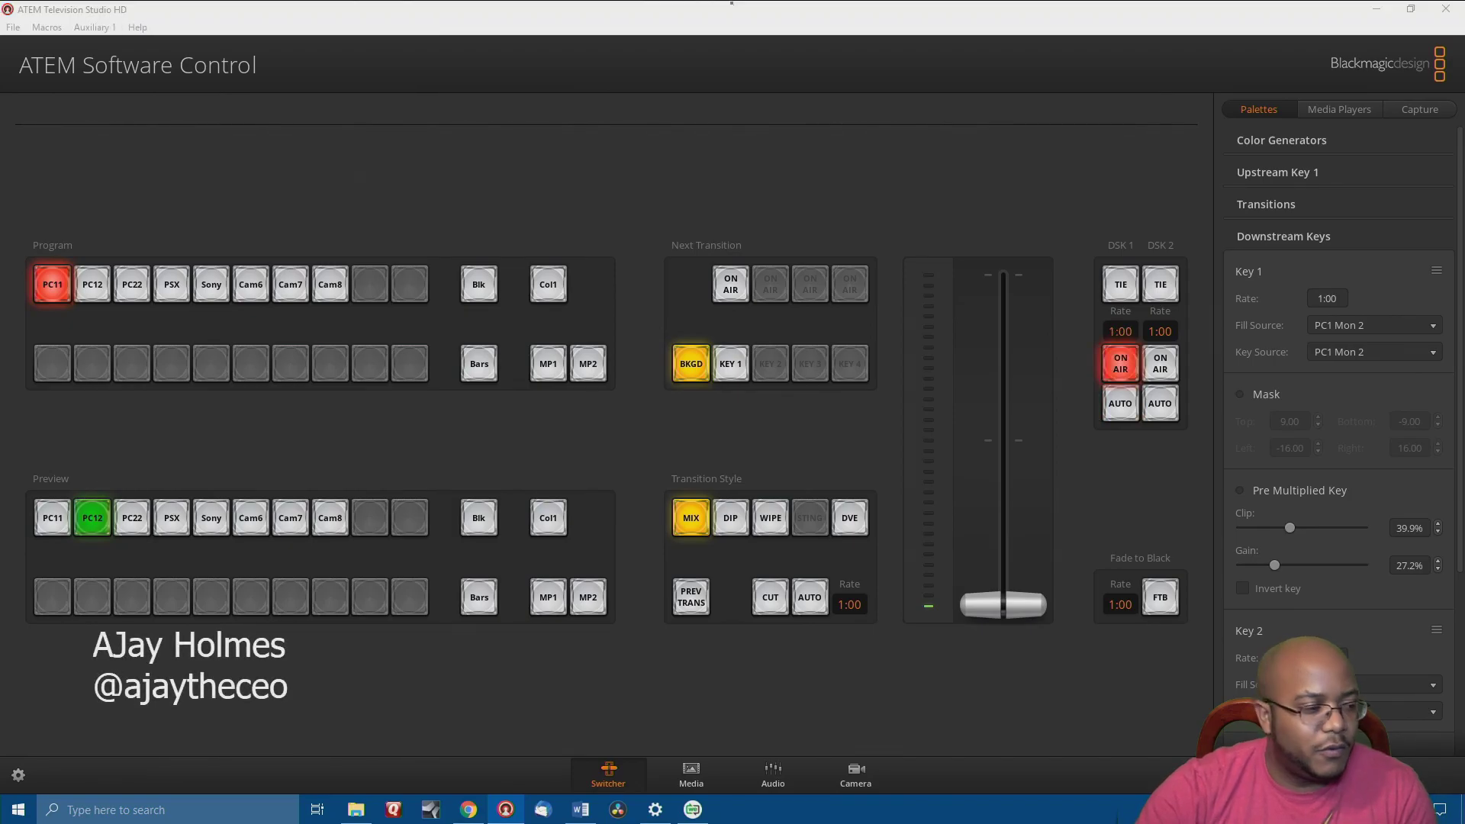
click(435, 290)
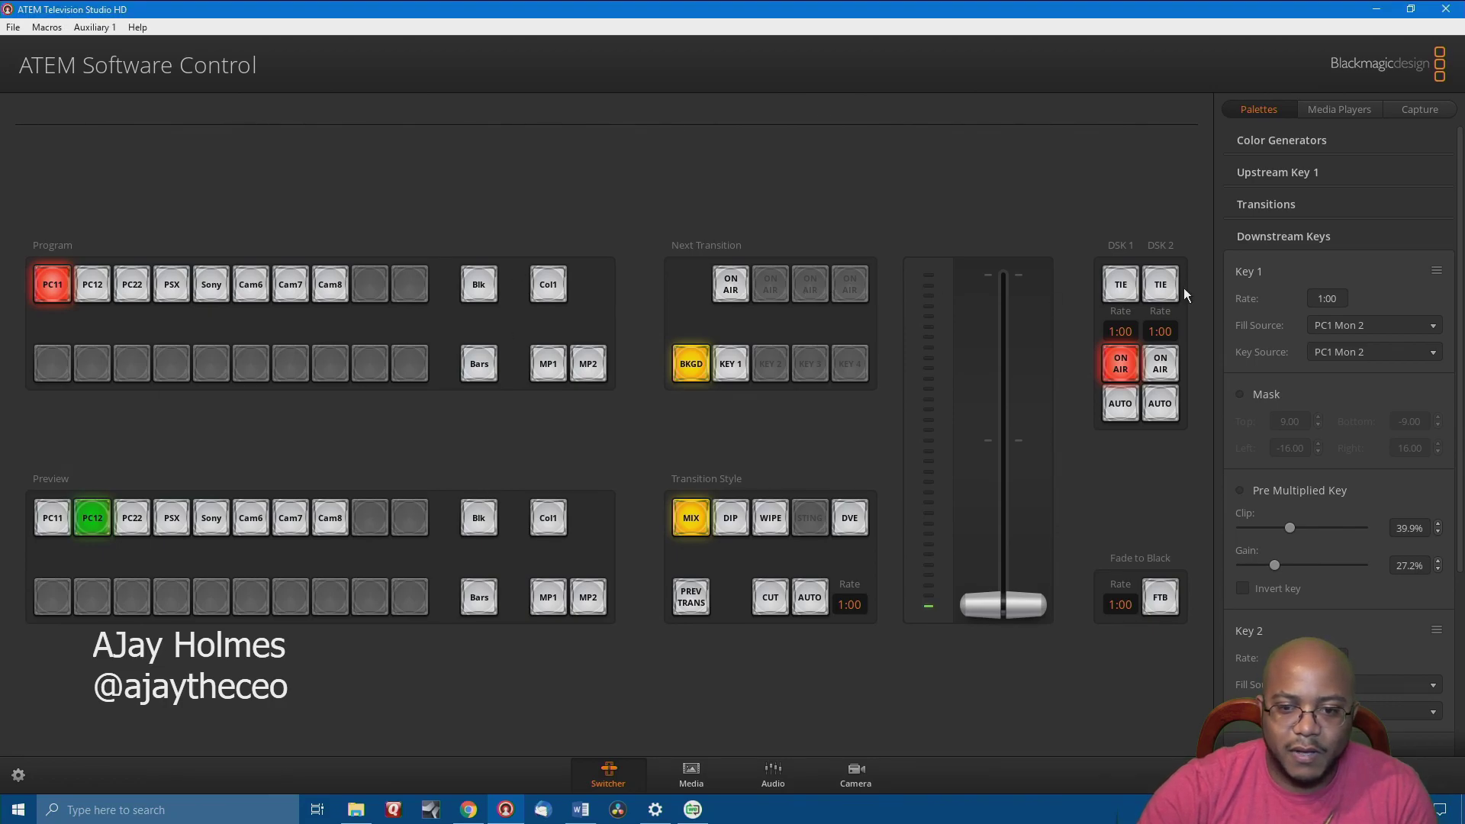
Set Upstream Key 1's DVE fill source to Sony 4K, and put that key on air.
click(1308, 173)
click(1348, 255)
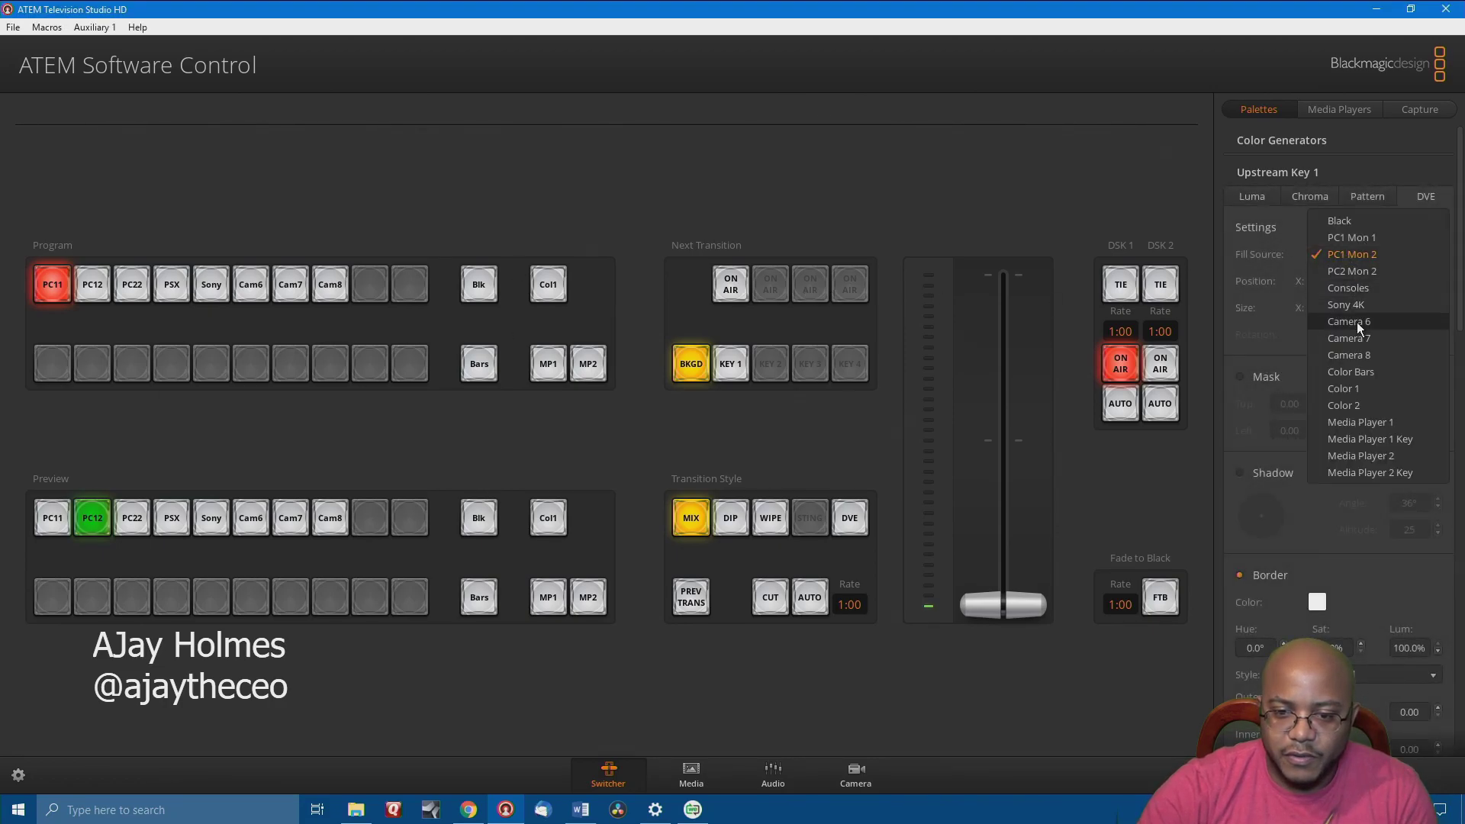
click(1367, 304)
click(731, 290)
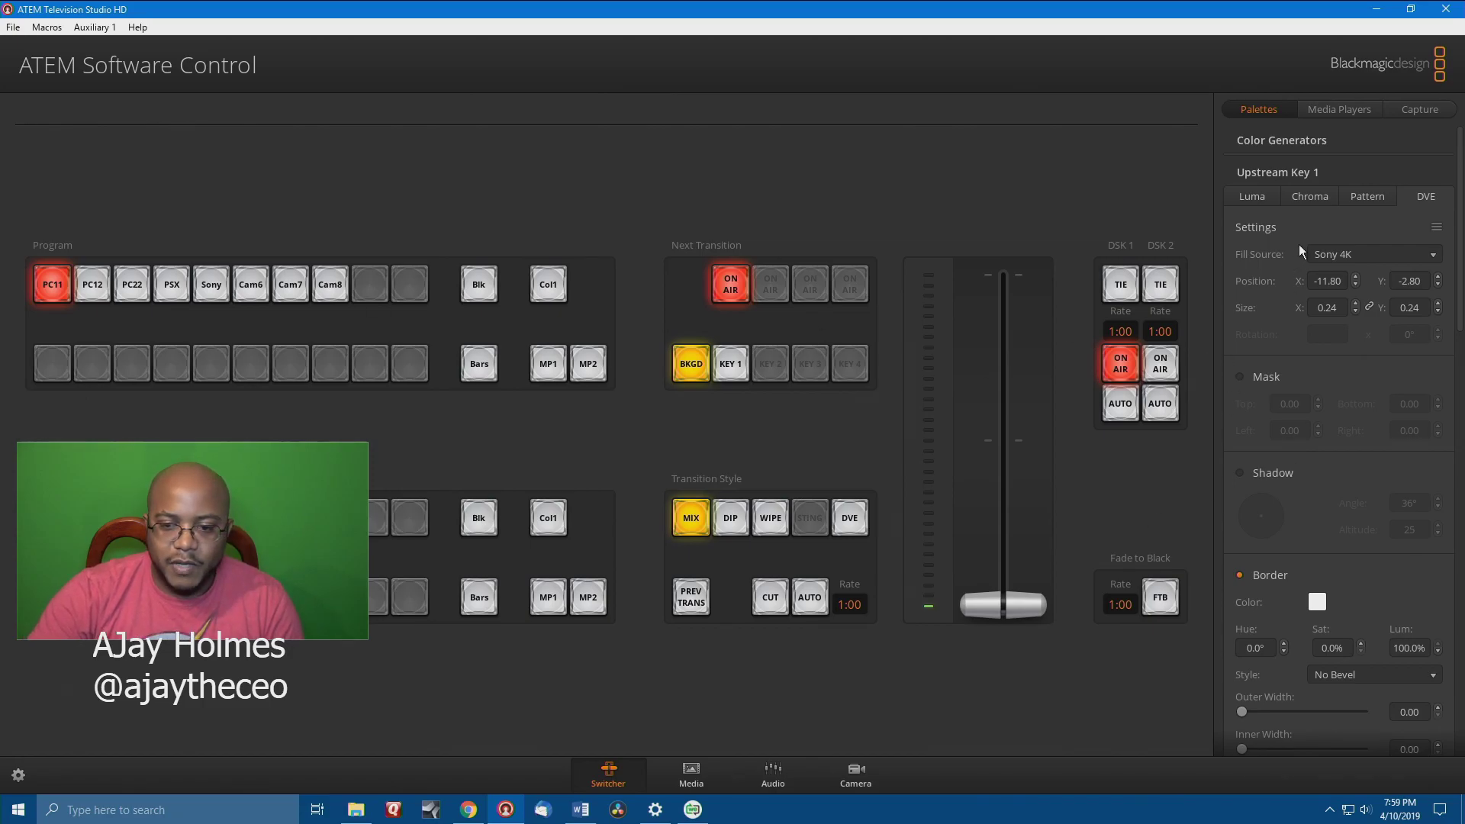
Collapse the Upstream Key 1 settings, take Downstream Key 1 off air with its auto transition, and return to Worship Extreme.
click(1289, 174)
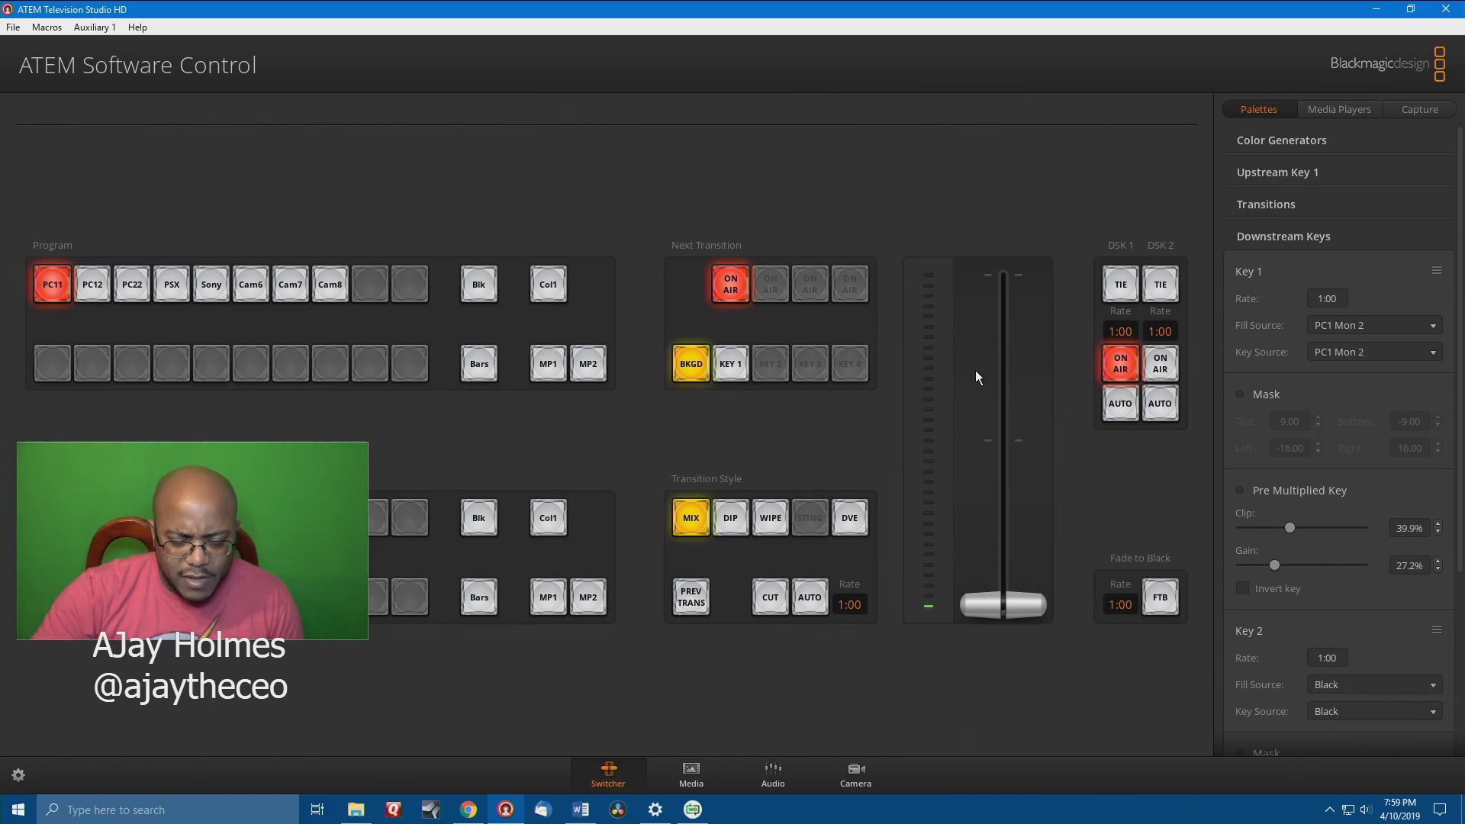
click(1122, 405)
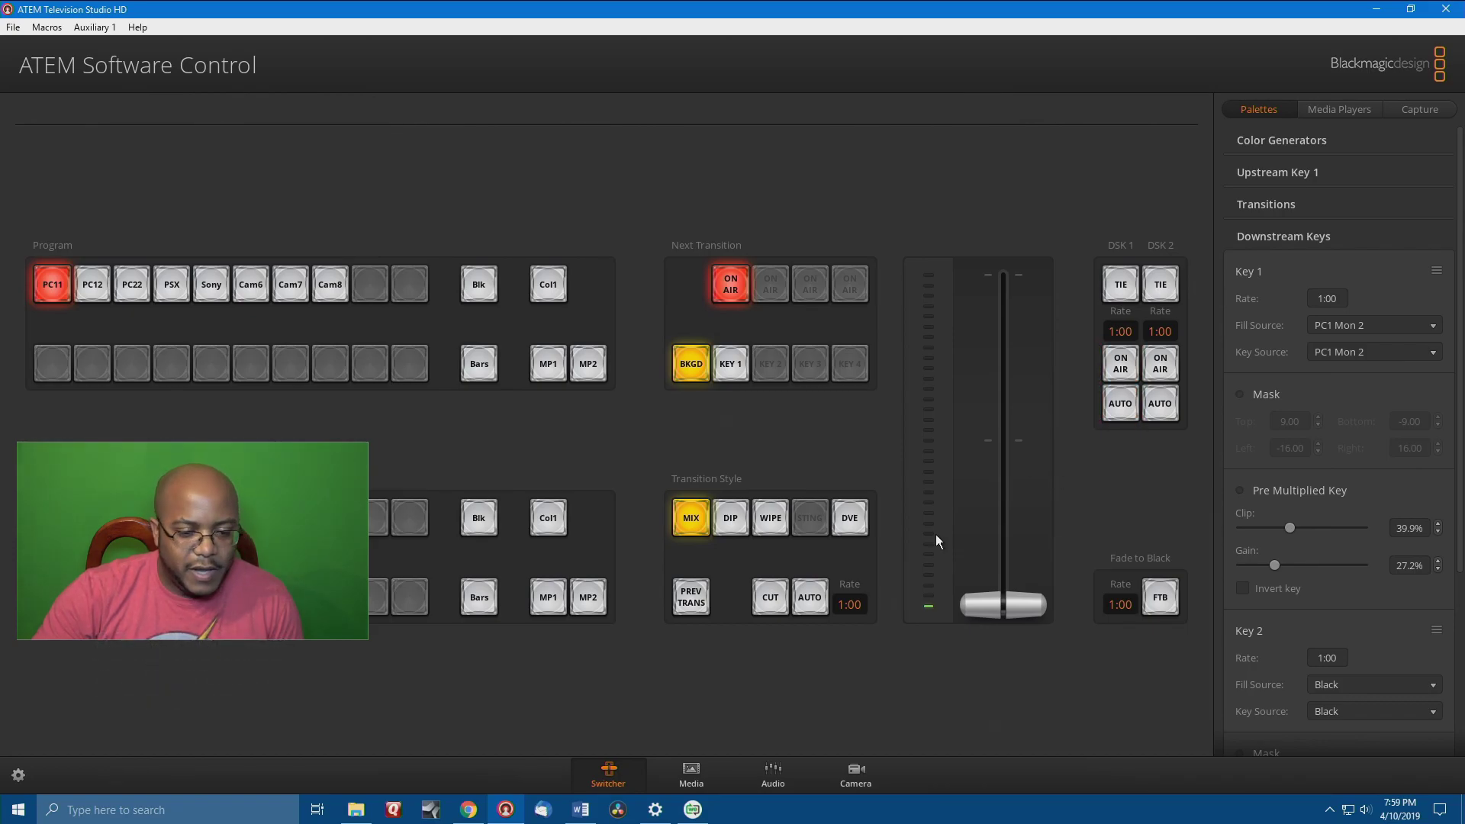
click(1376, 9)
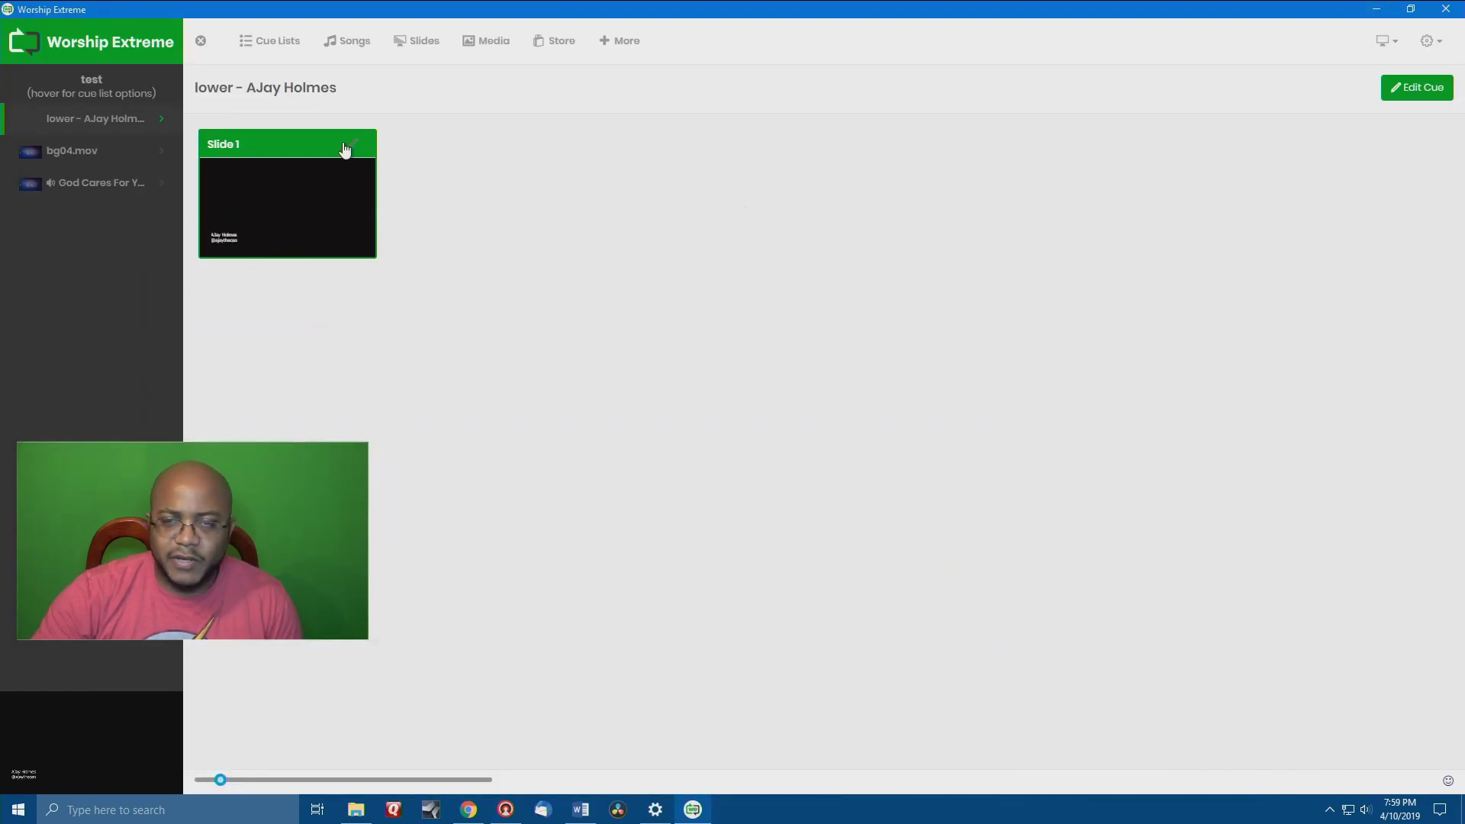
Find lower.mov in the media library, play its preview, and close its details without saving.
click(484, 45)
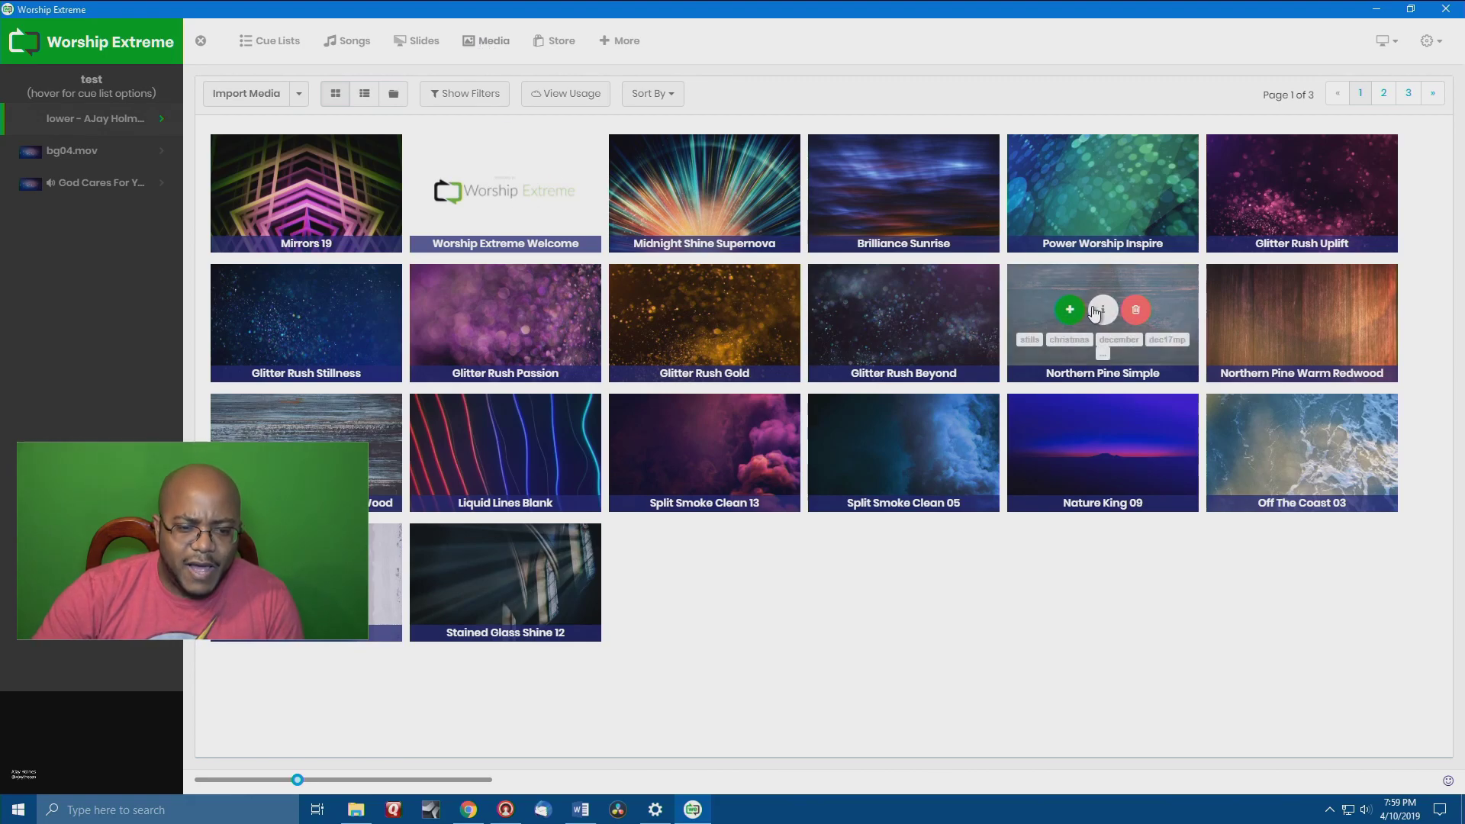
click(1411, 93)
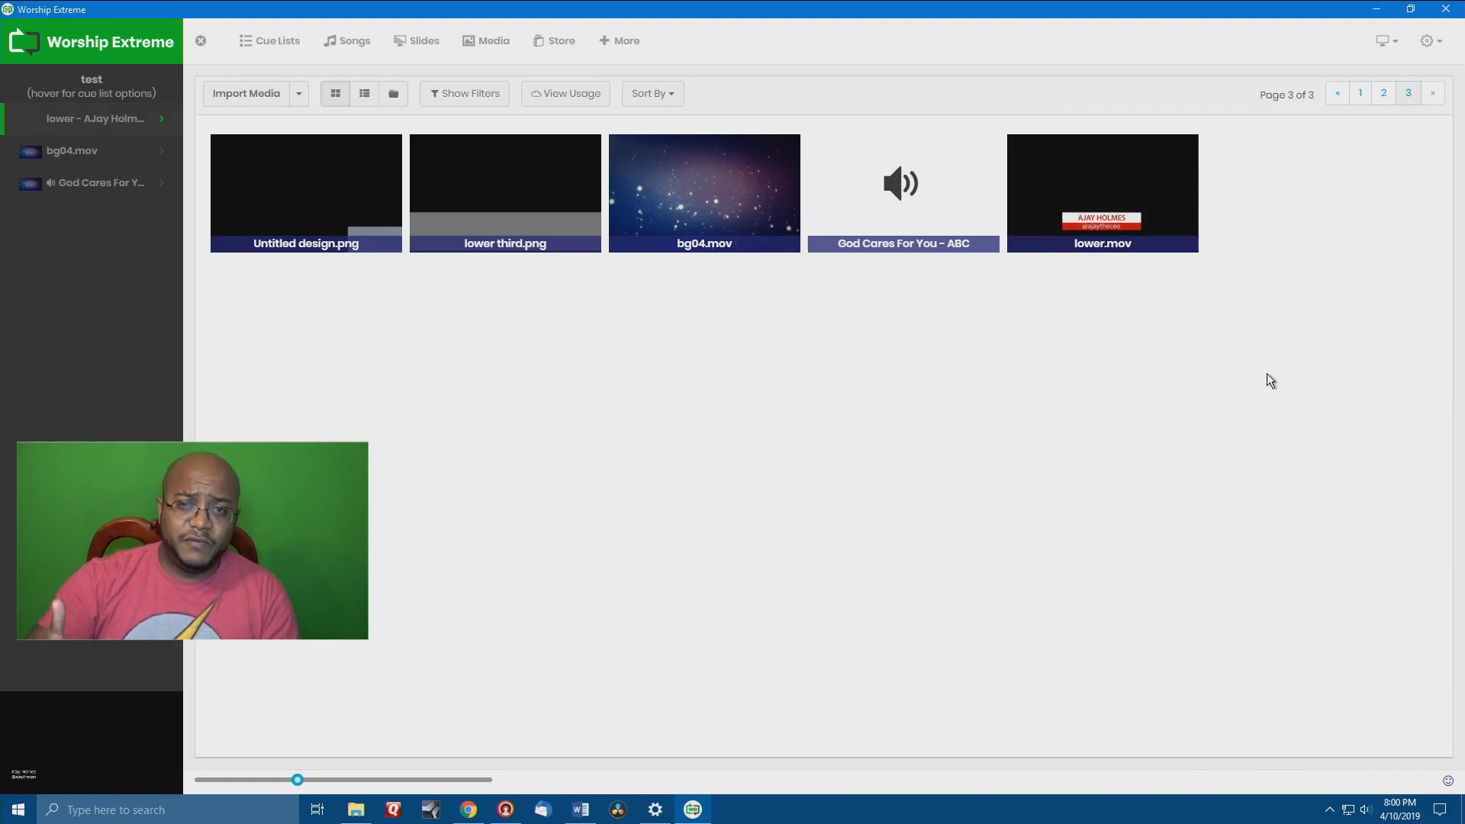
mouse_move(1110, 210)
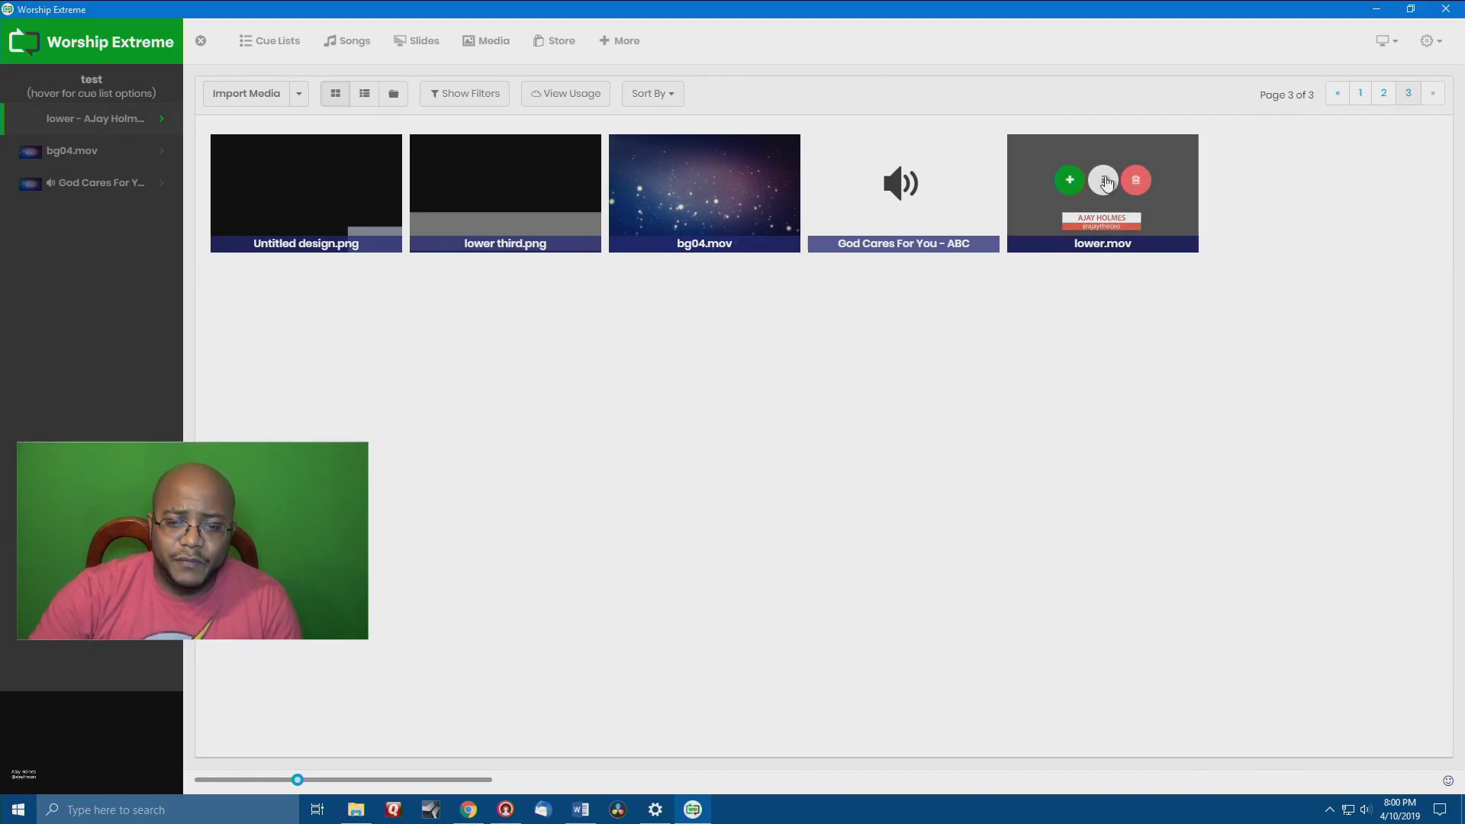
click(1104, 181)
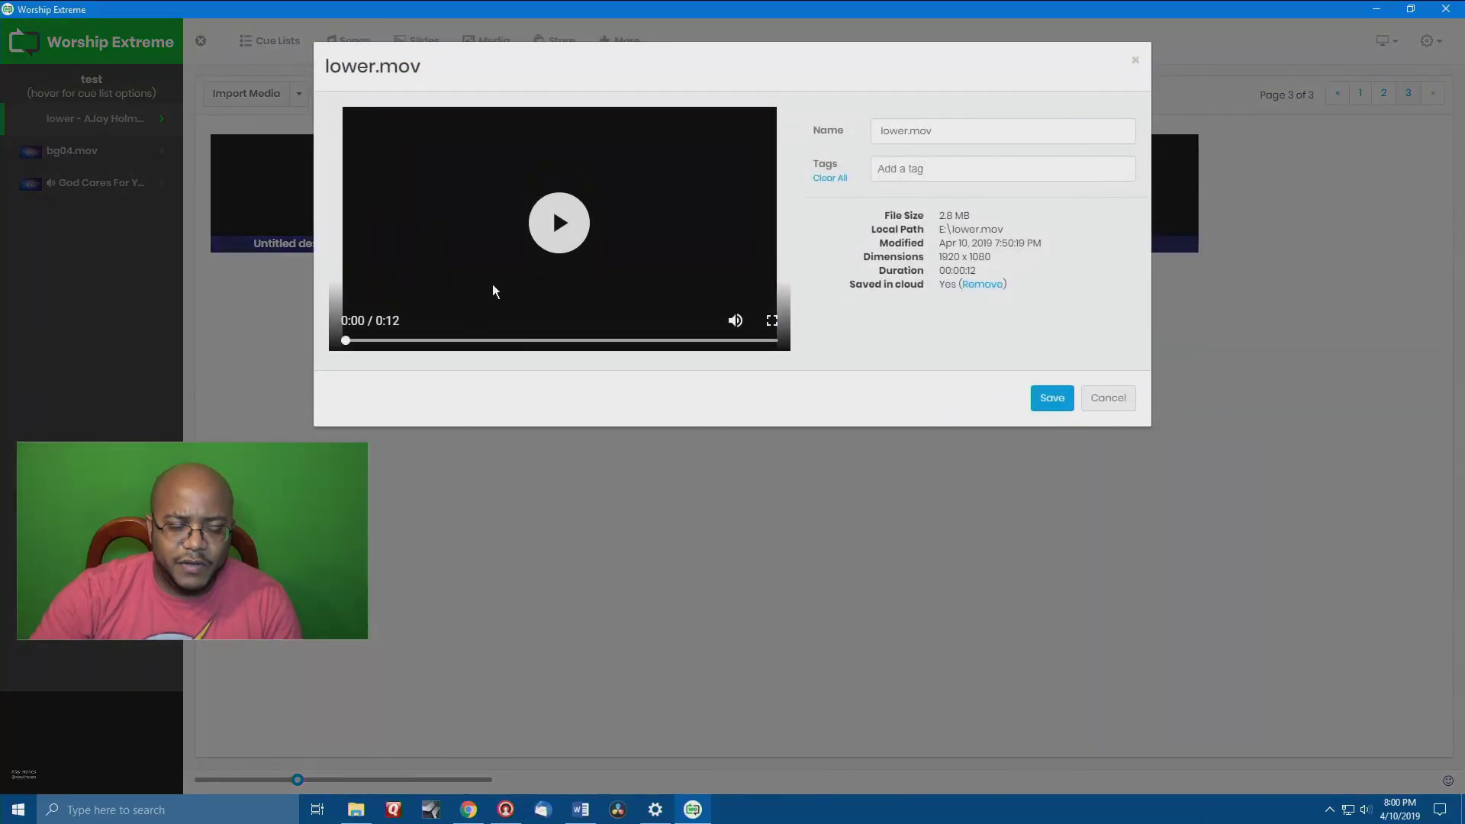
click(557, 227)
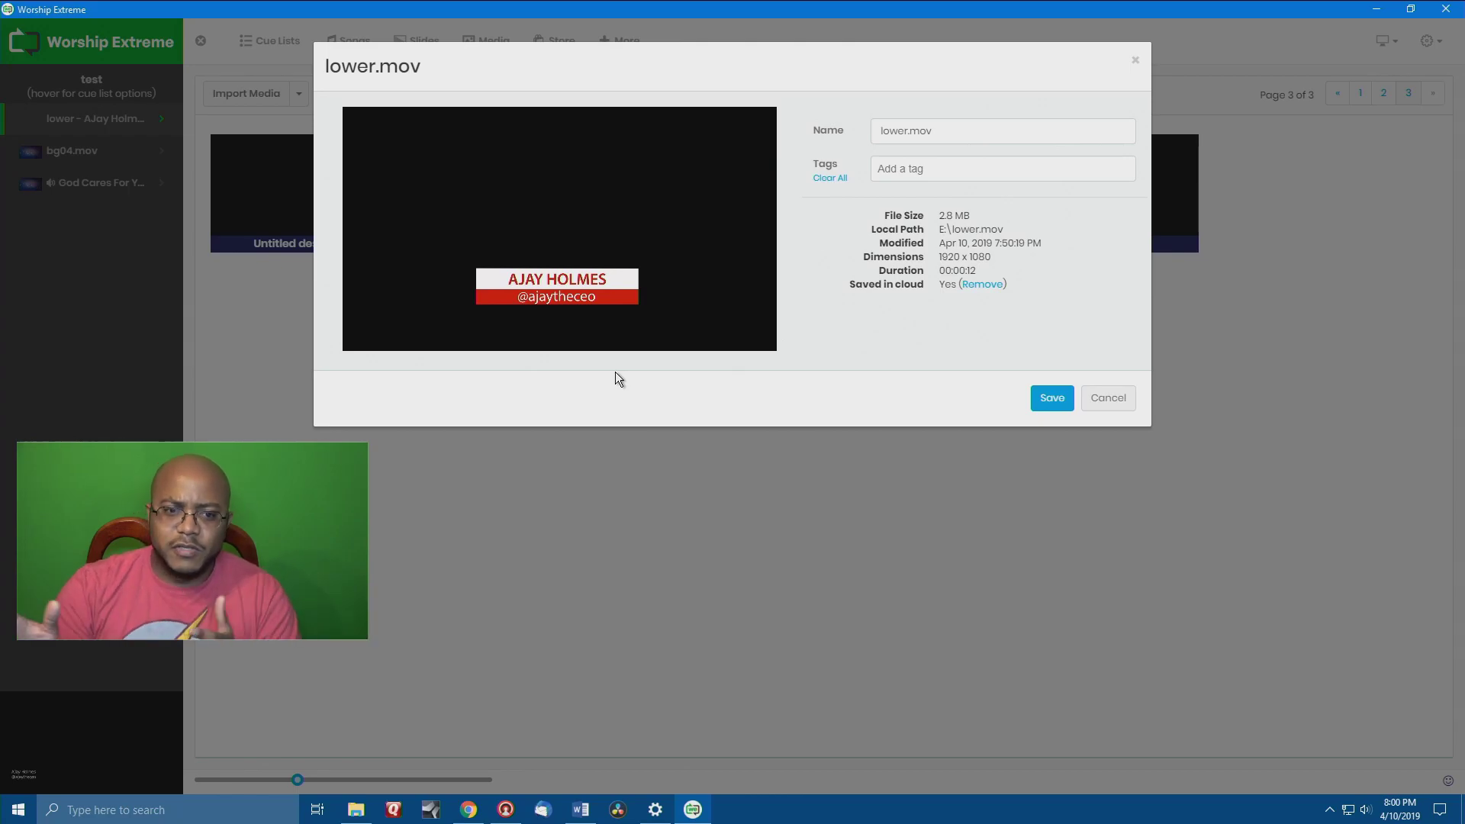
mouse_move(564, 273)
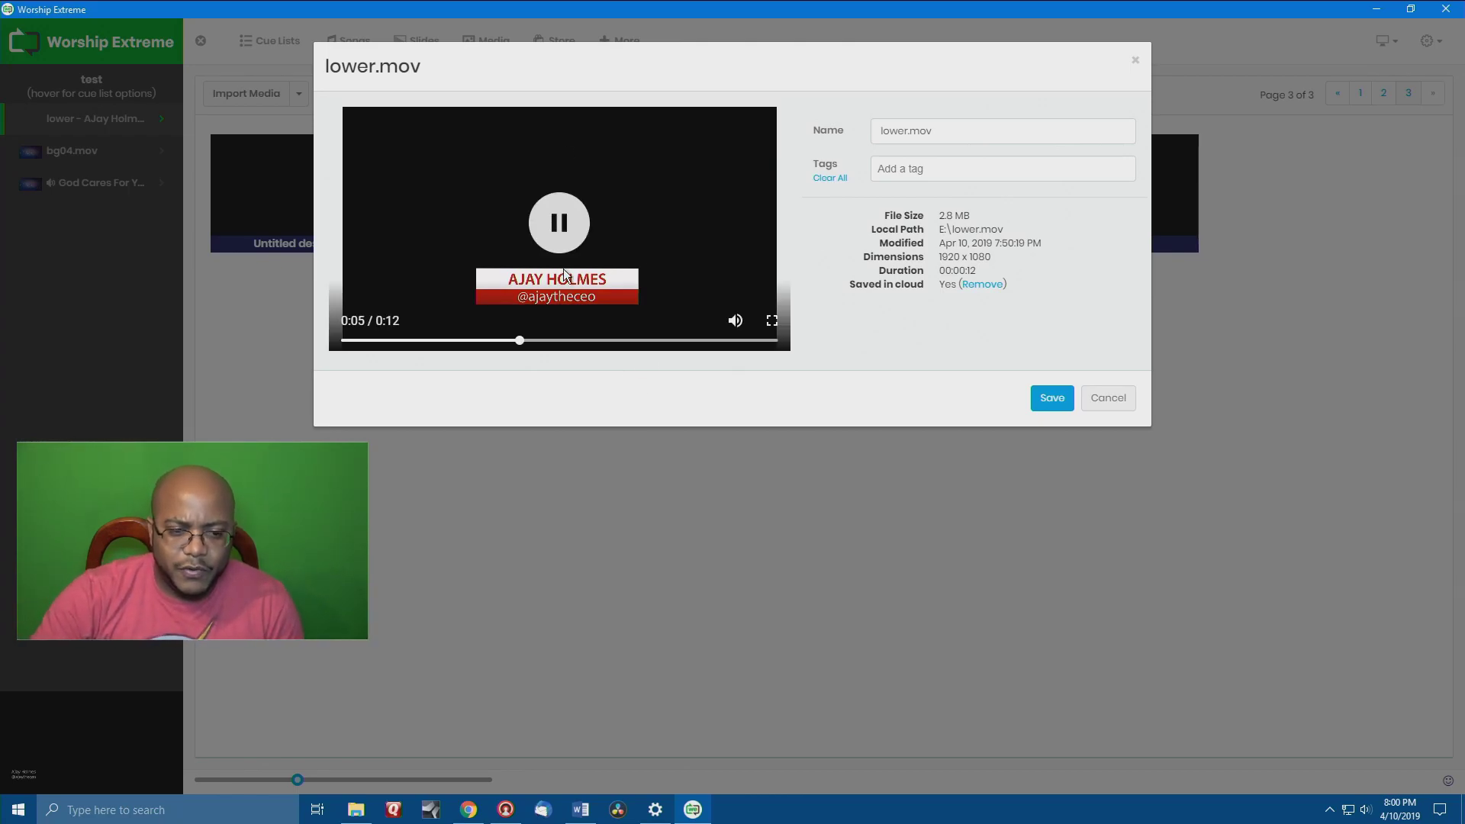
click(577, 222)
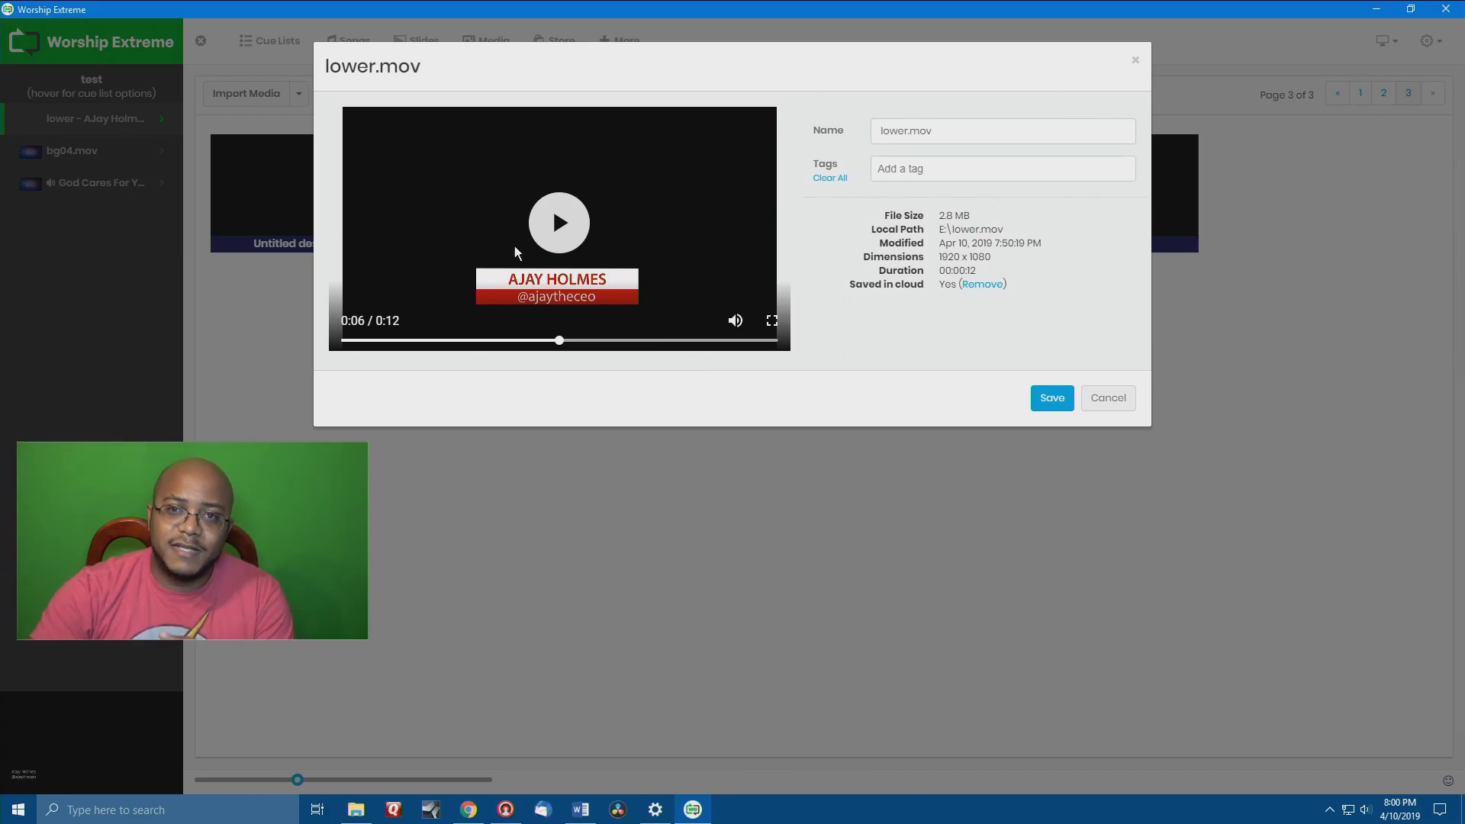
click(1108, 398)
mouse_move(1086, 201)
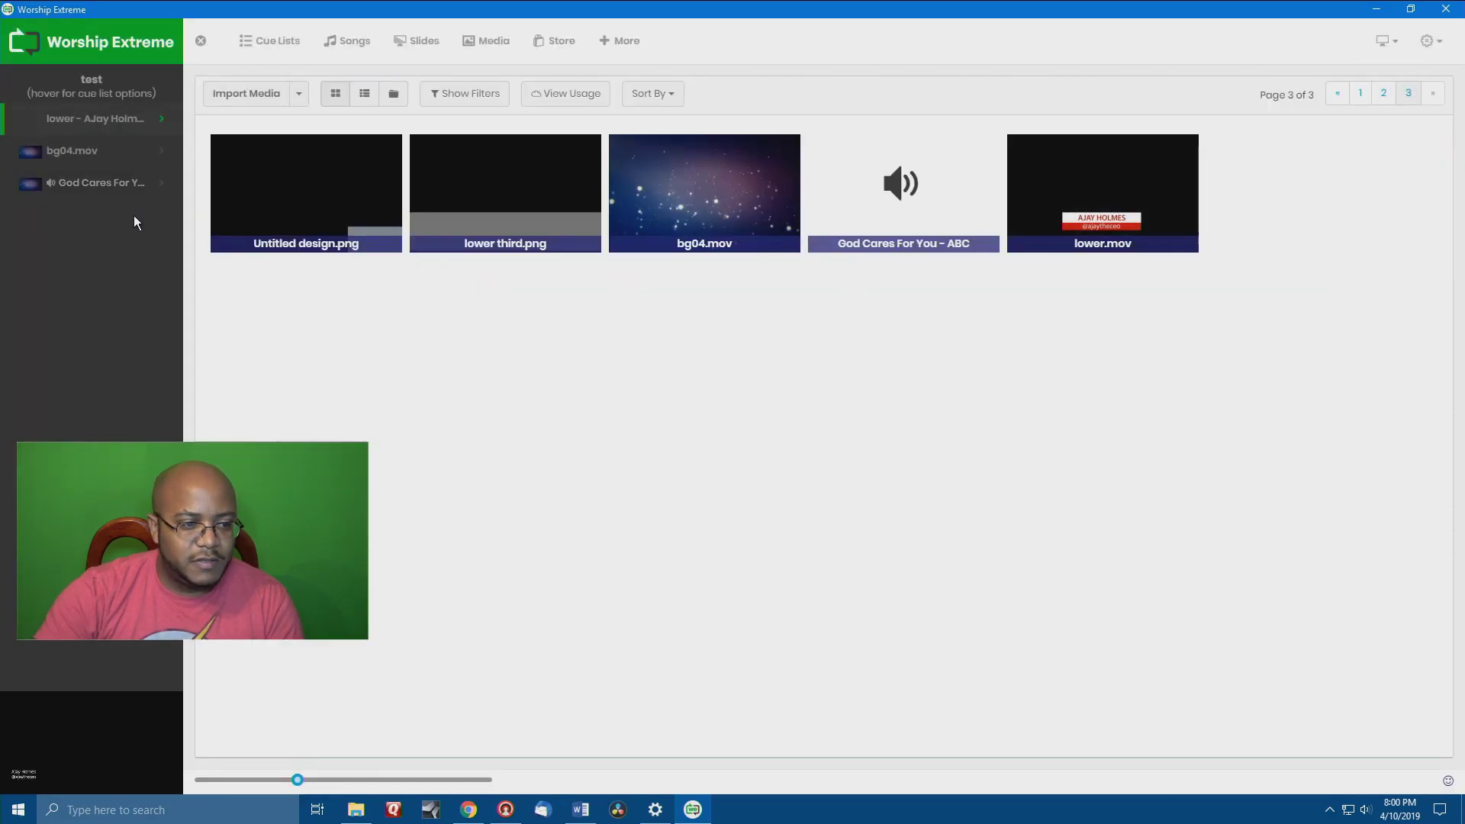
Edit the lower-third cue in the test cue list: set its foreground to None and its background media to lower.mov.
click(152, 124)
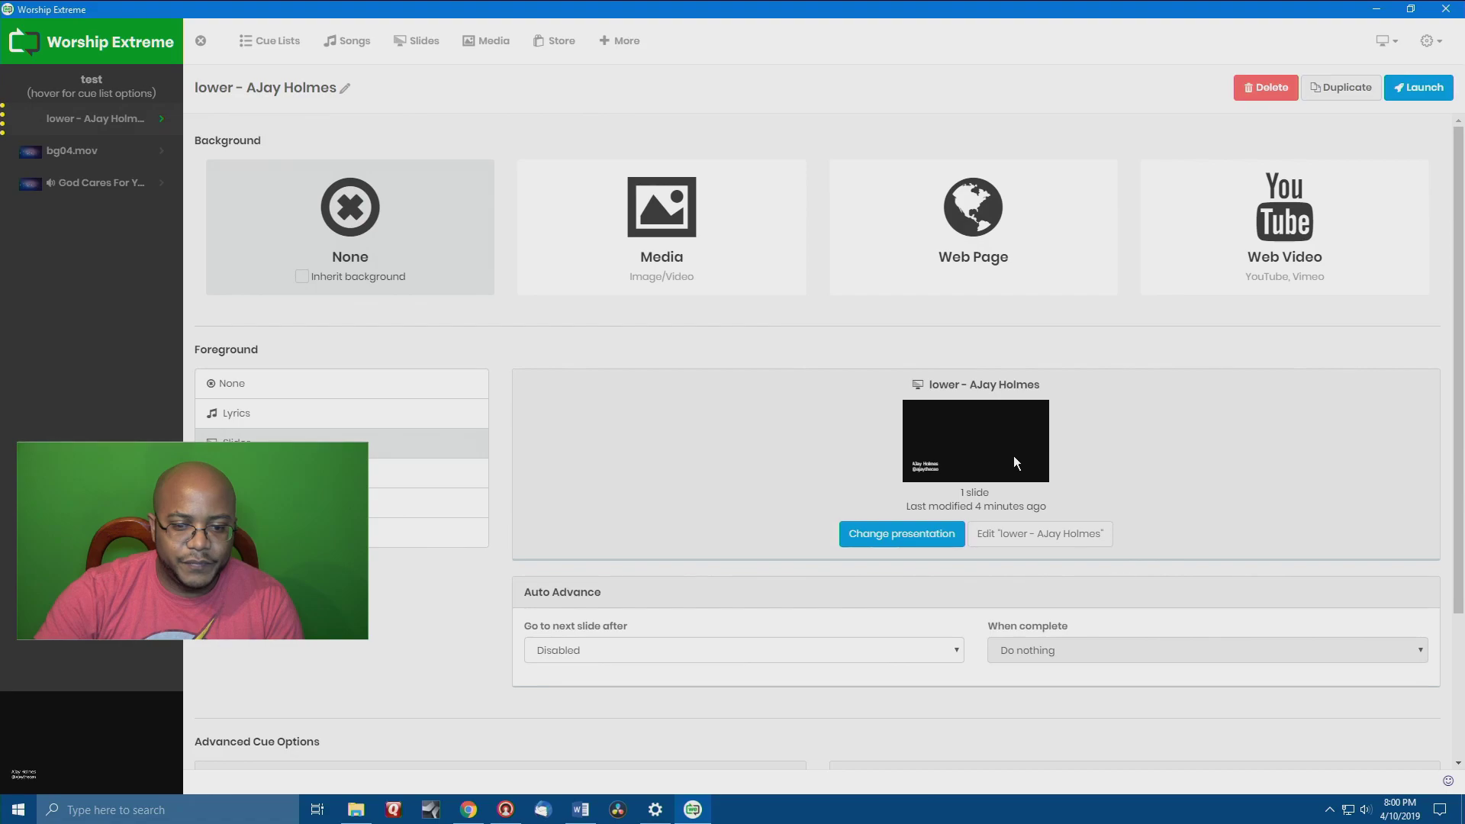
click(243, 388)
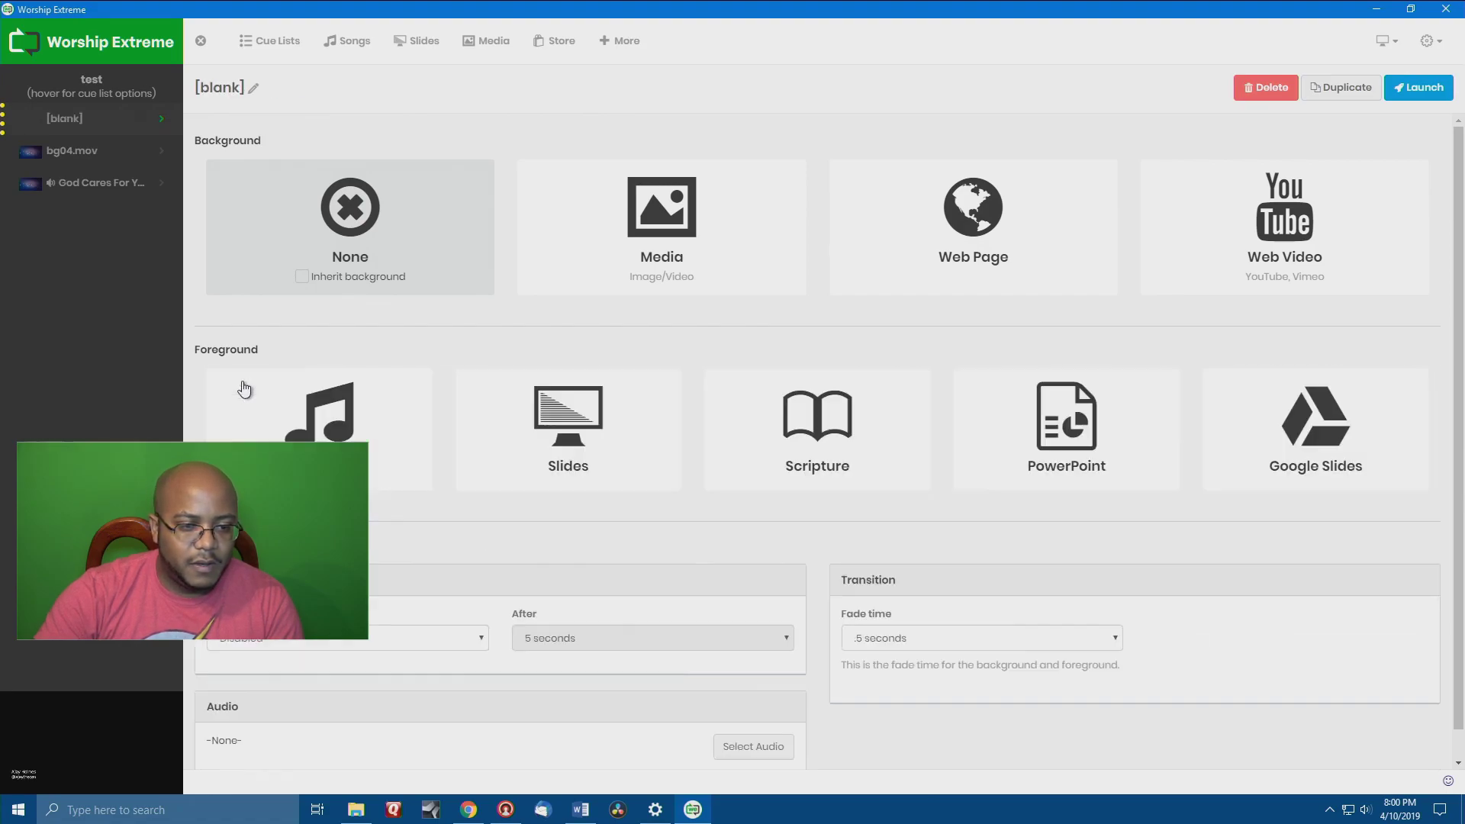
click(681, 210)
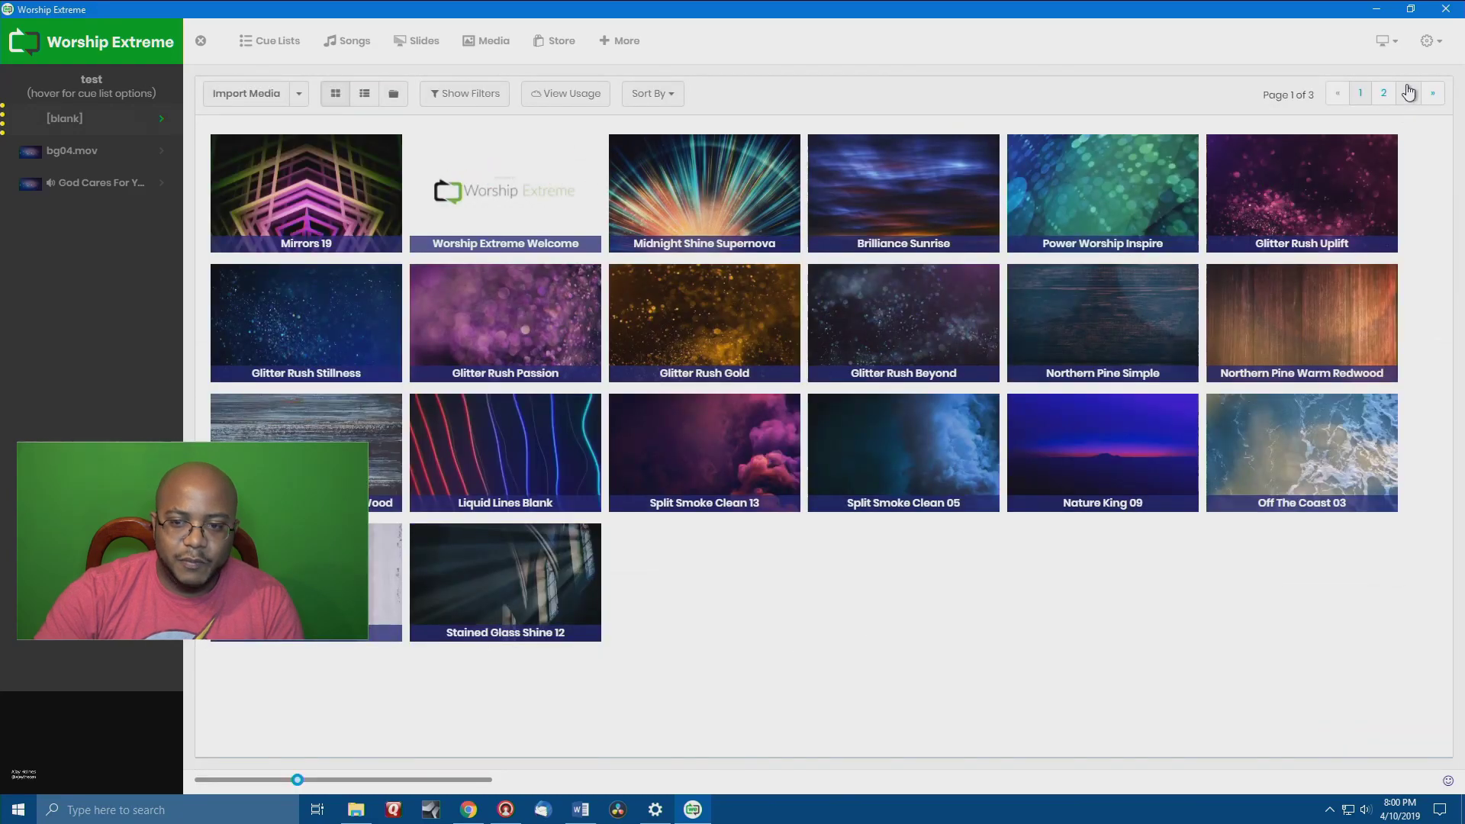
click(1409, 92)
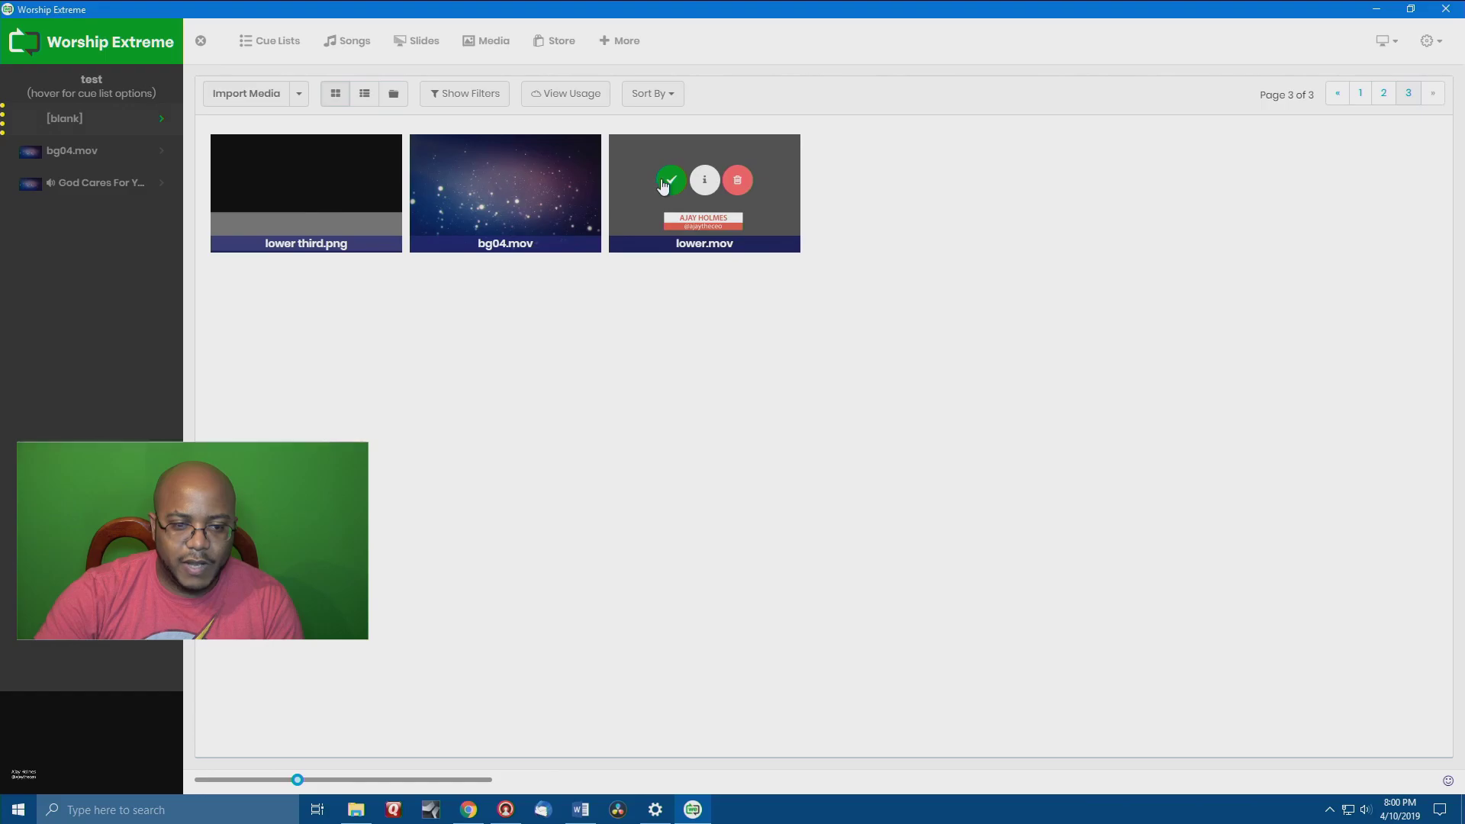
click(669, 181)
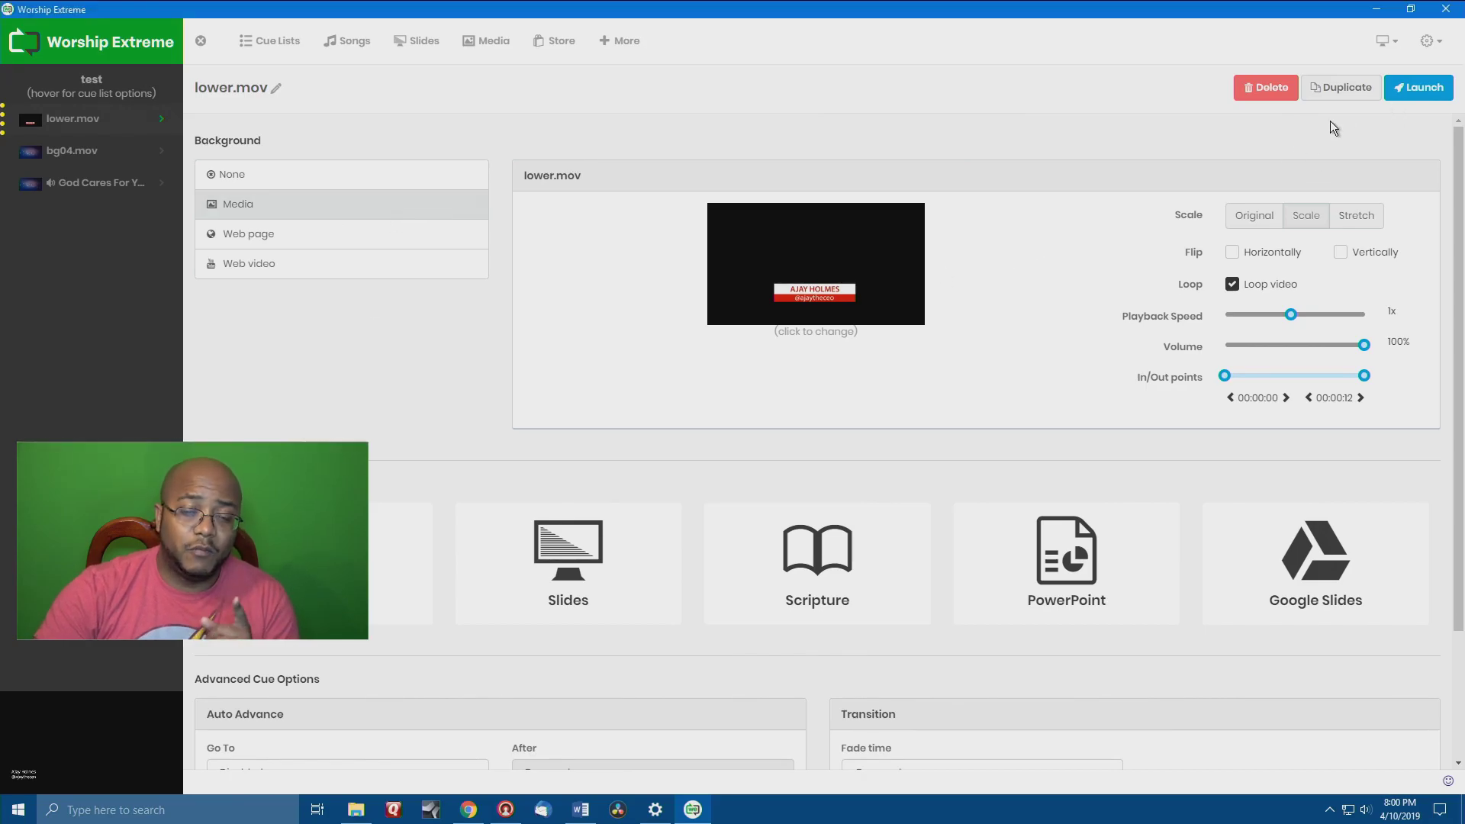
Launch the lower.mov cue, reopen its settings to review them, and launch it again.
click(506, 810)
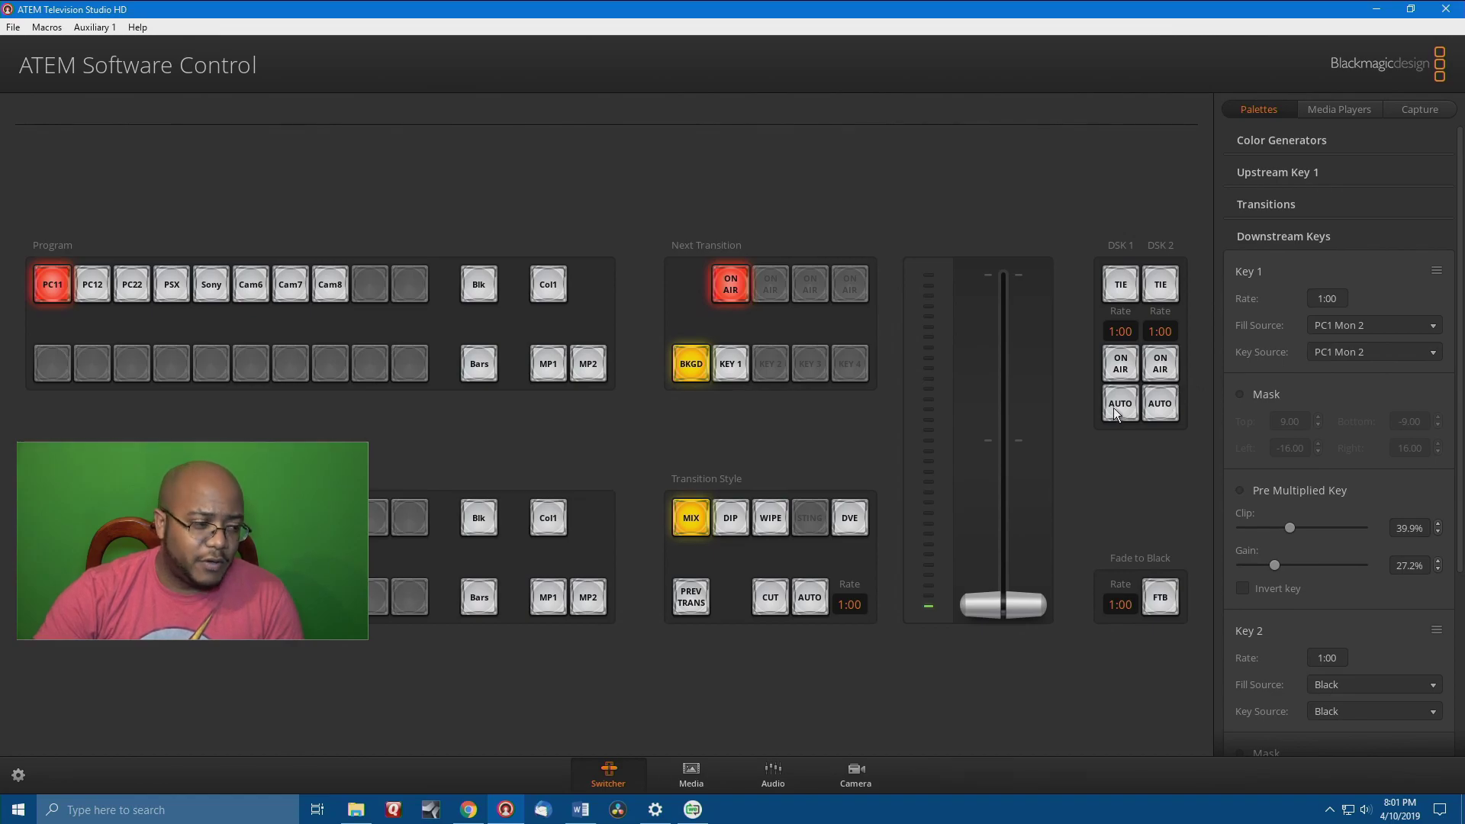
click(1370, 11)
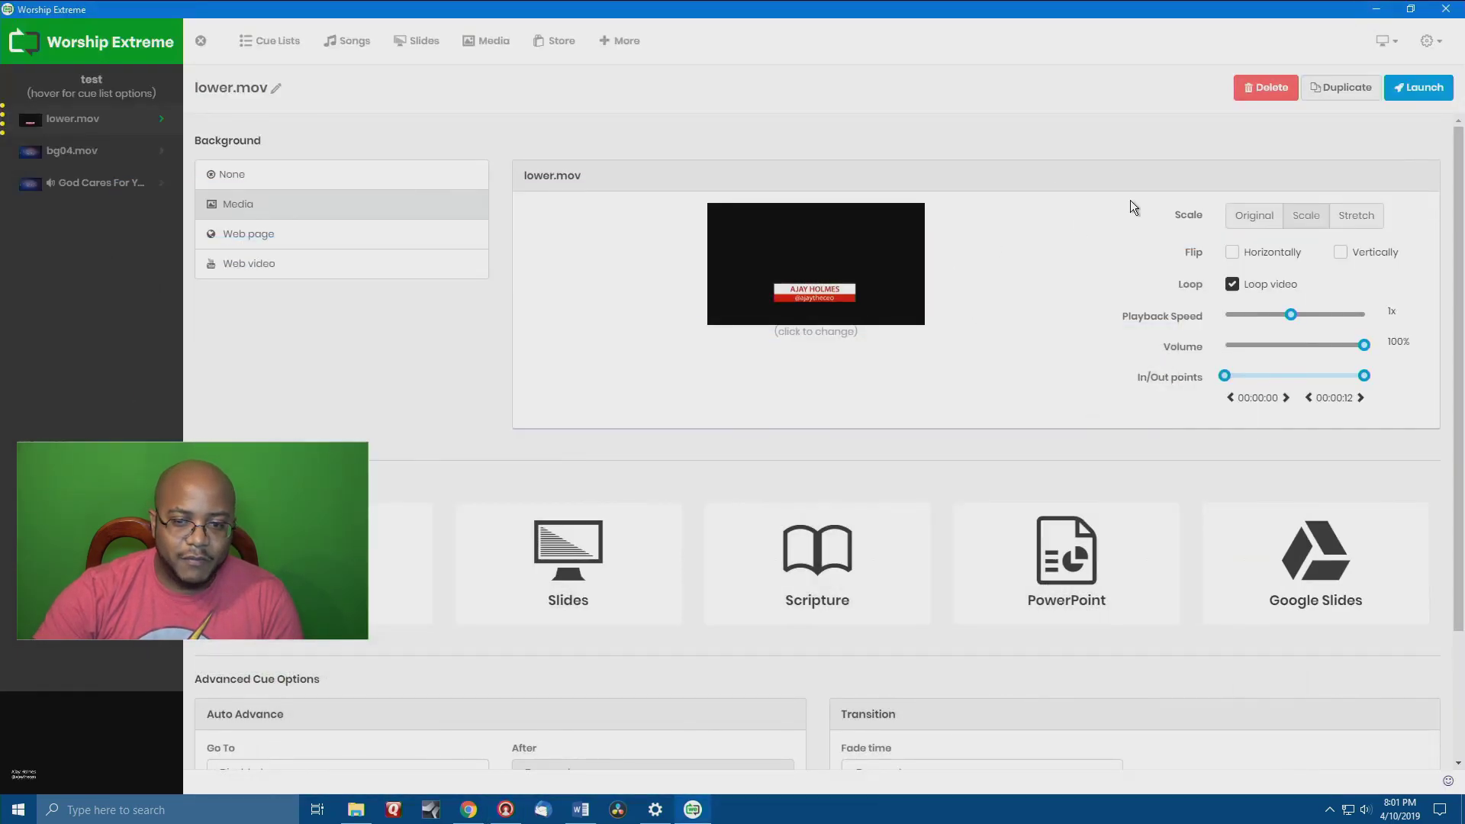
click(1424, 90)
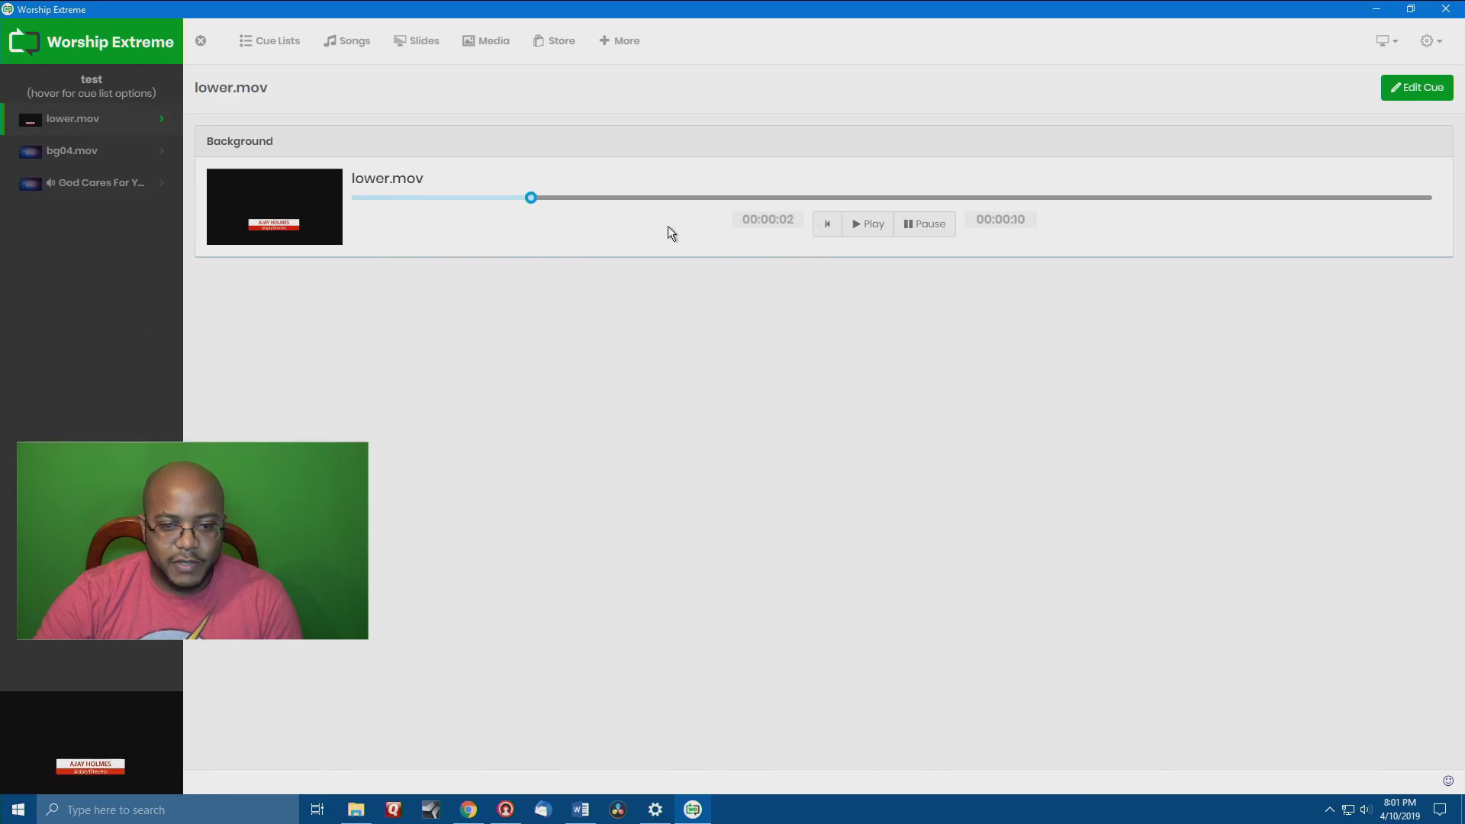
click(1413, 89)
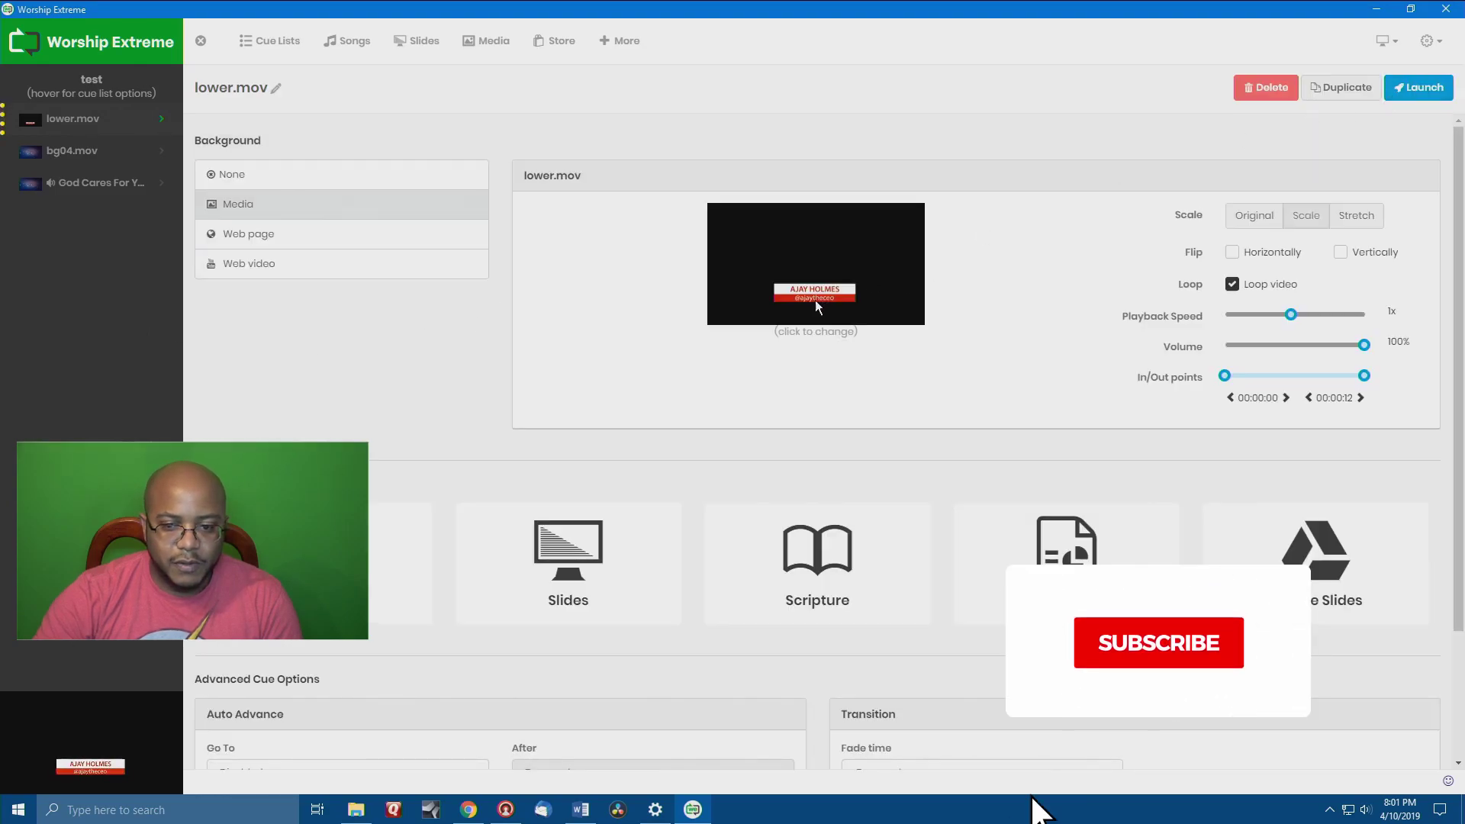
click(1422, 89)
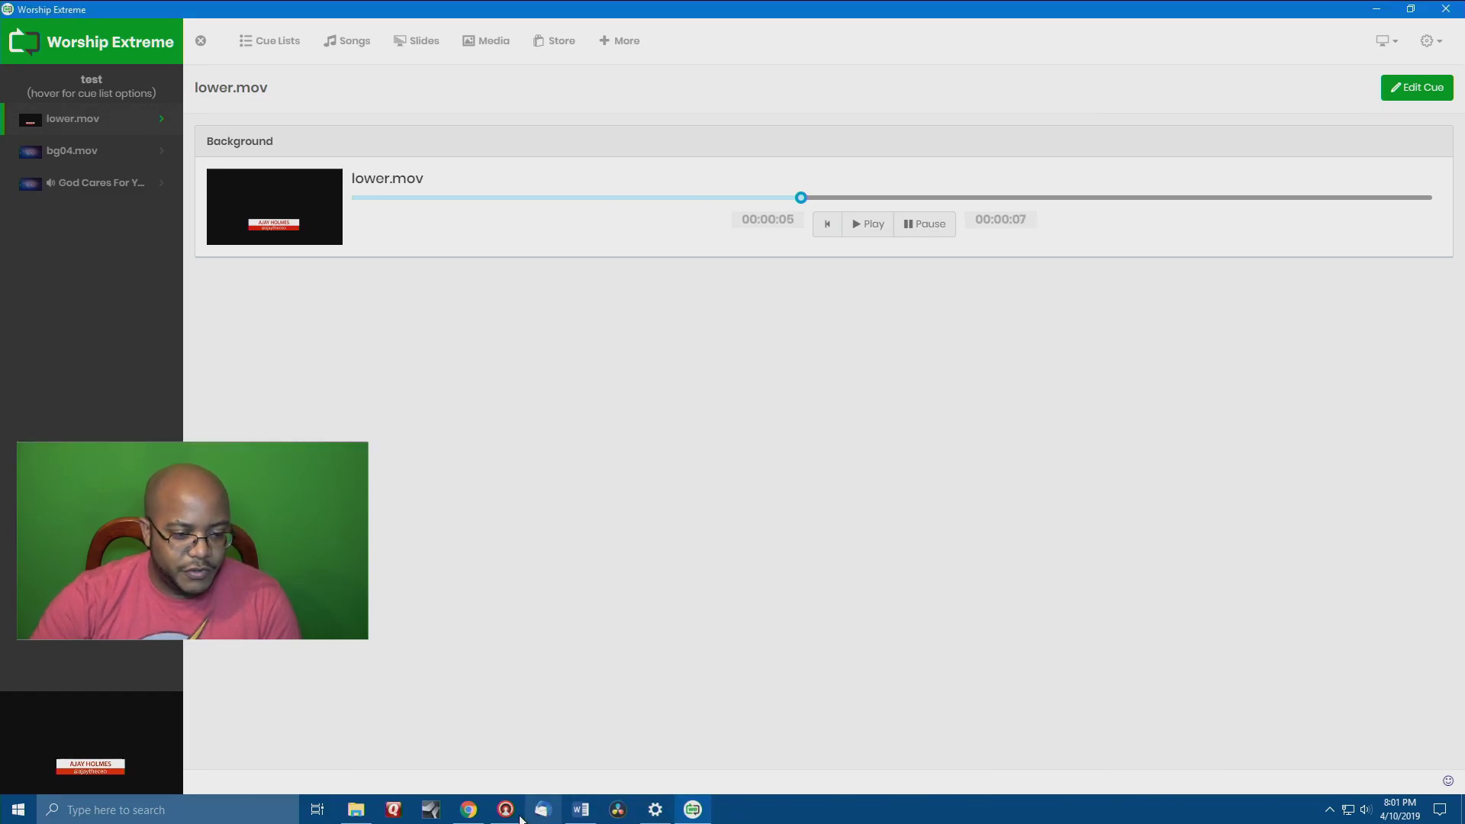
Switch to ATEM Software Control and bring Downstream Key 1 on air with its auto transition.
key(alt+Tab)
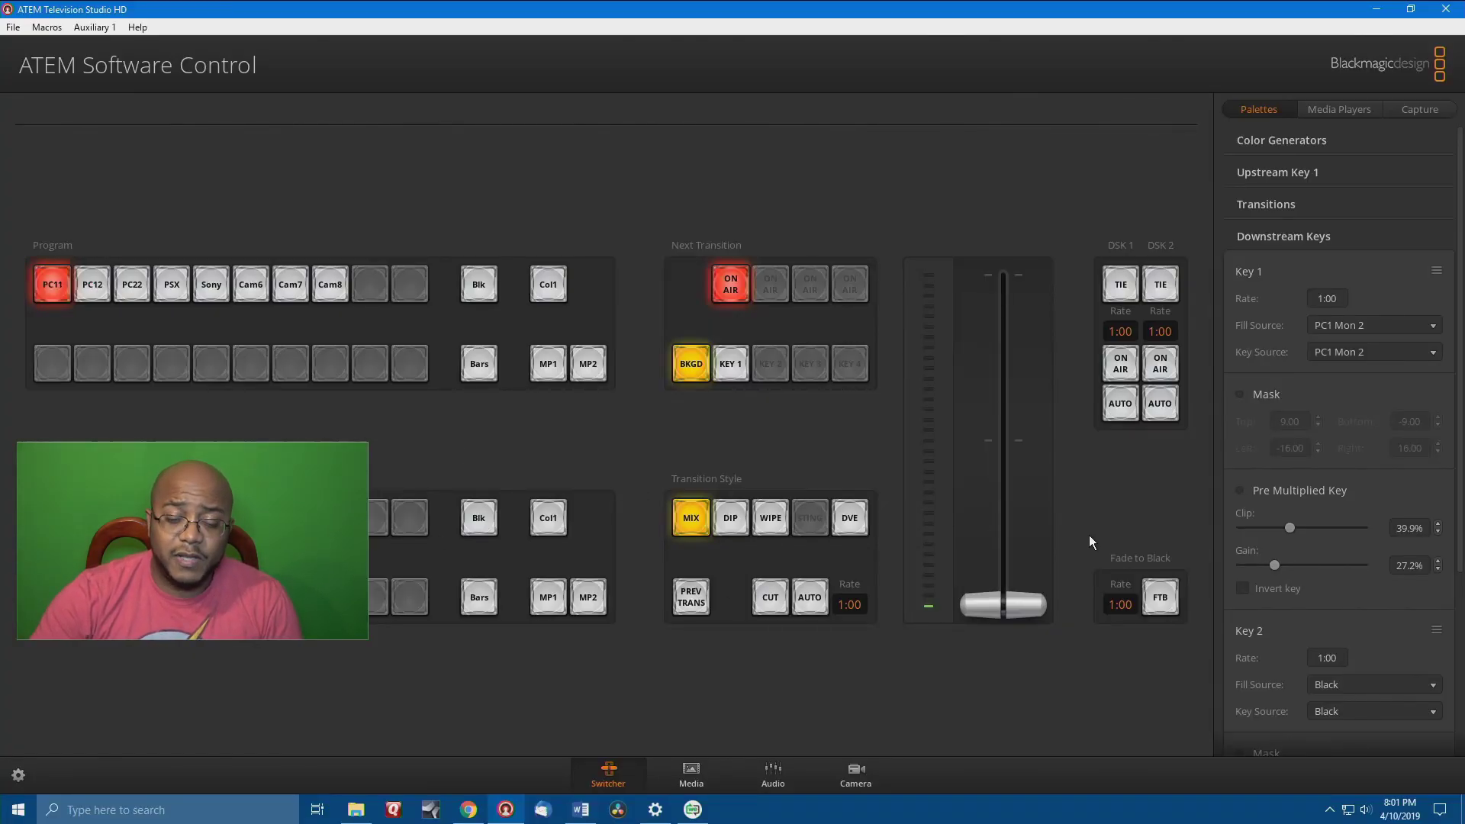
click(1122, 411)
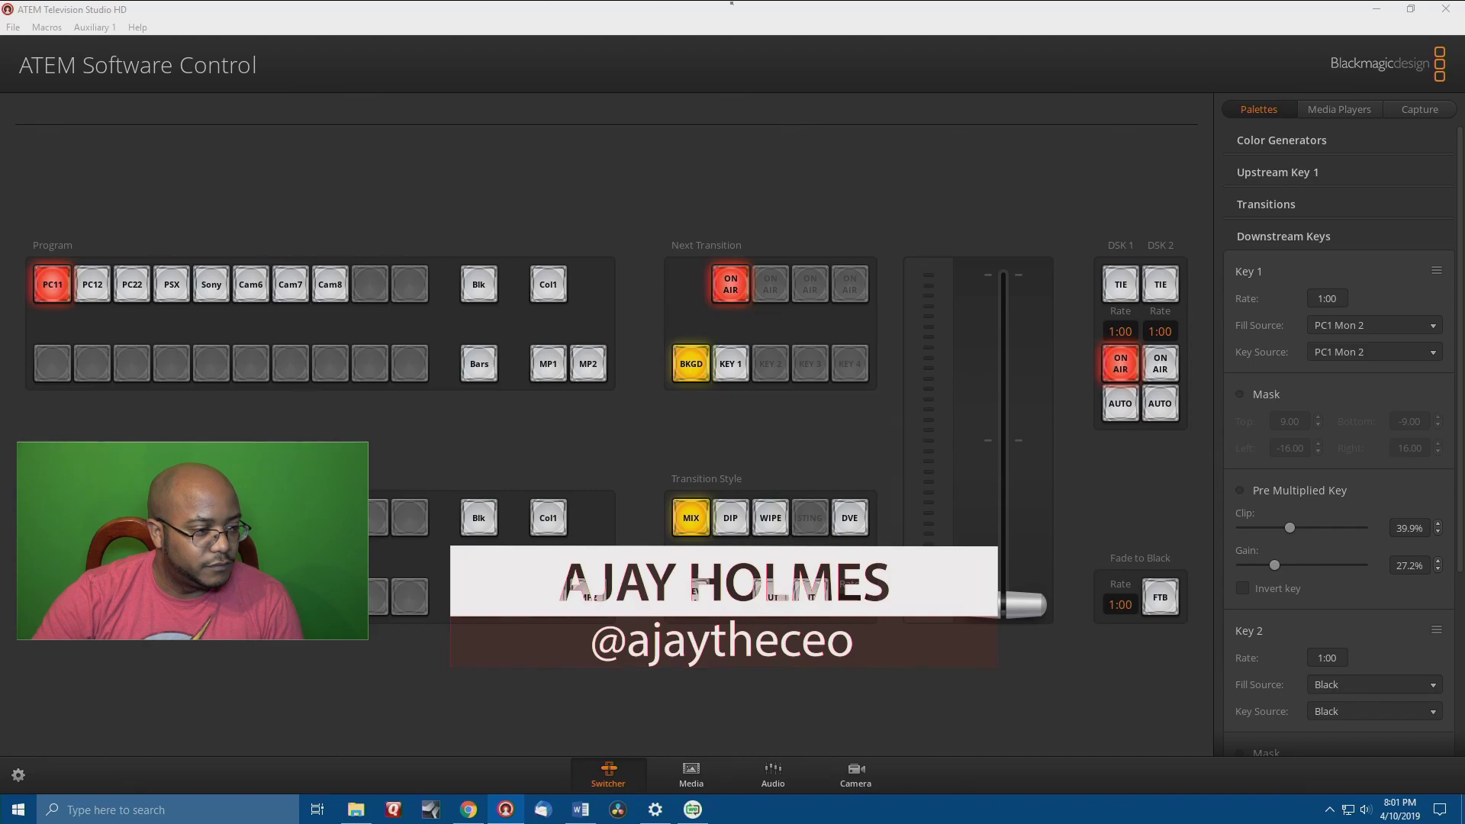
click(738, 468)
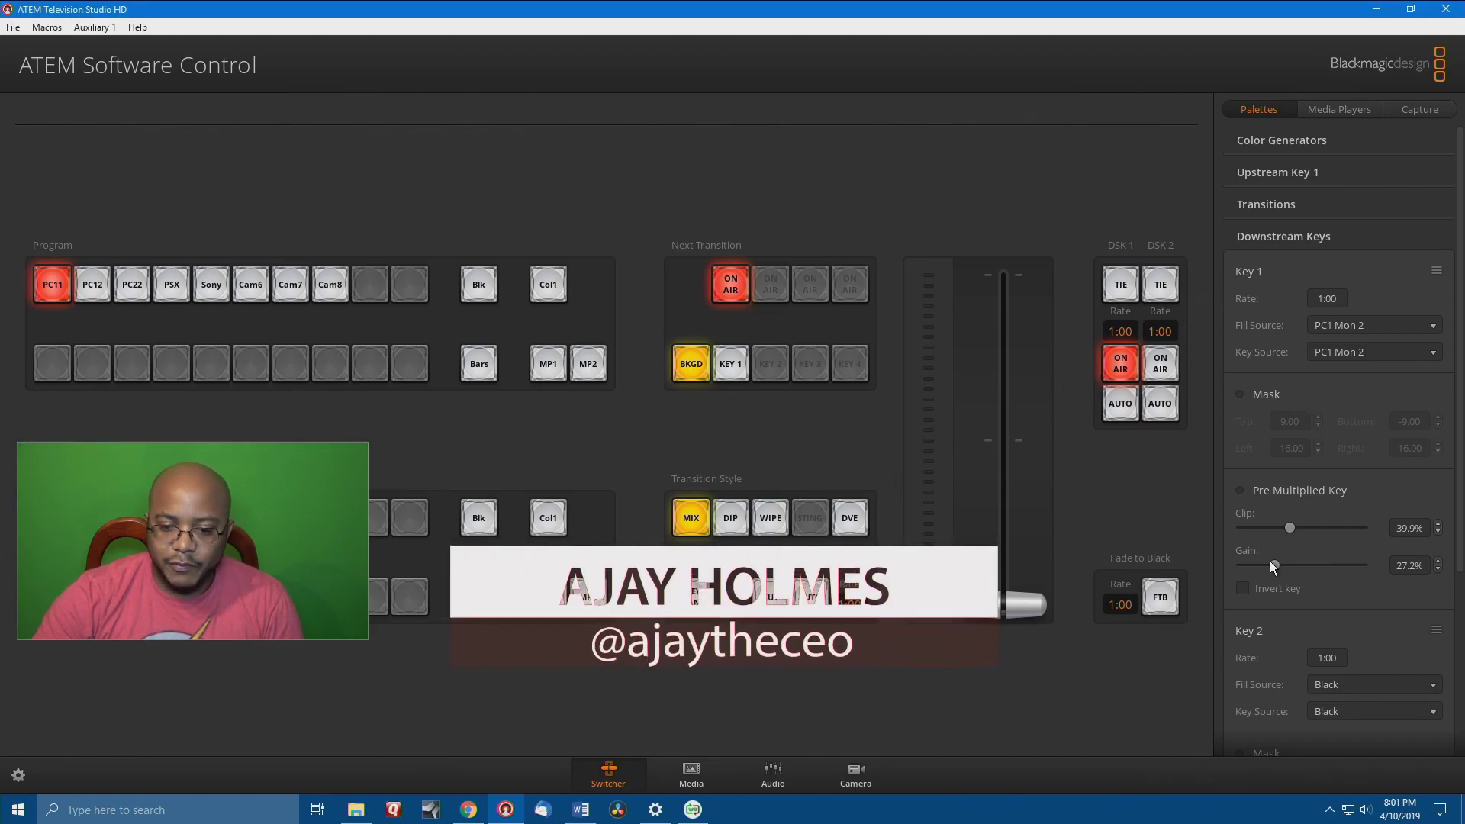
Try Pre Multiplied Key on Downstream Key 1, turn it off again, and set the clip to 19.0% and gain to 43.7%.
click(1241, 490)
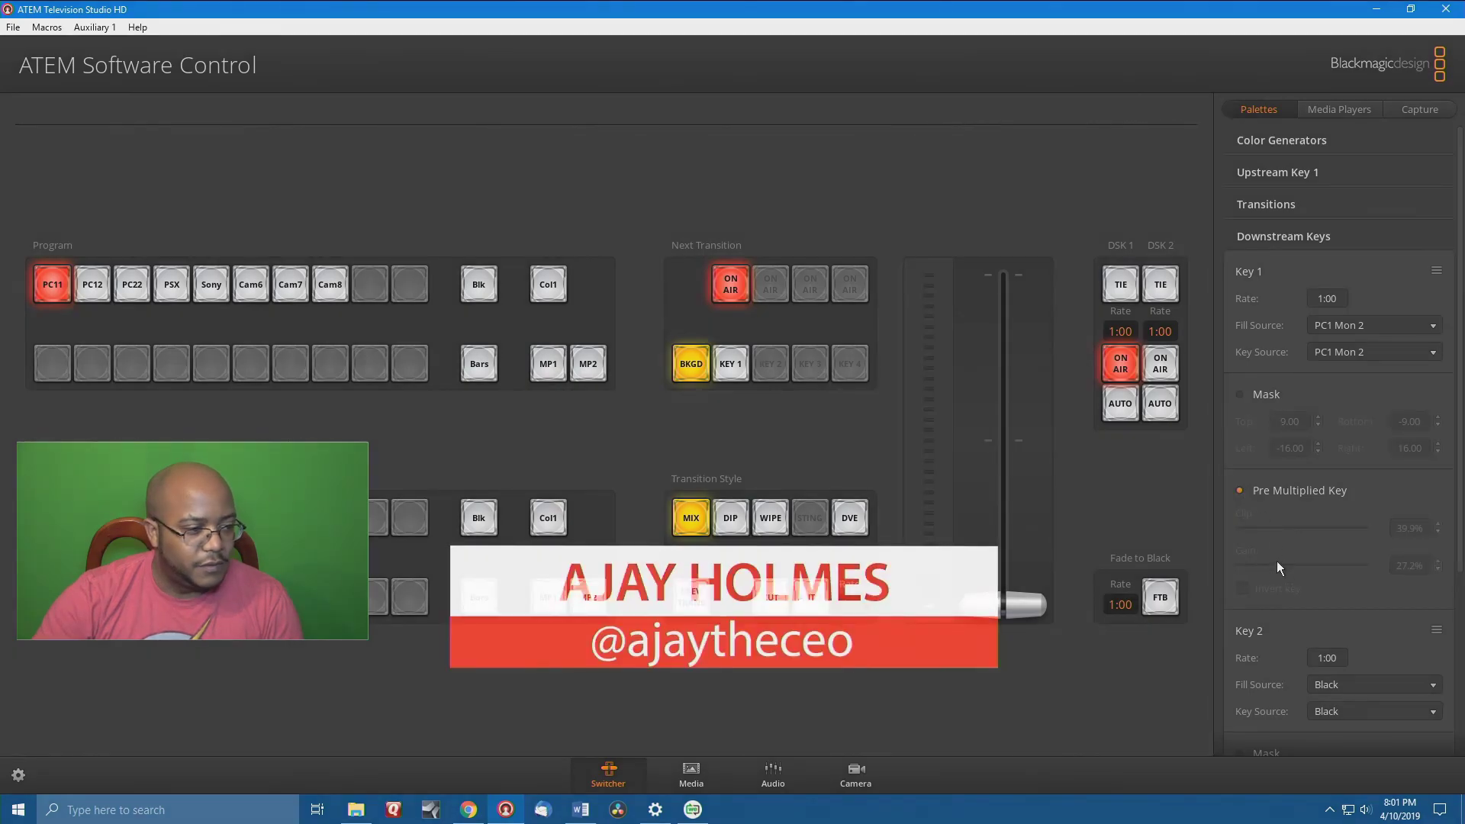
click(1242, 491)
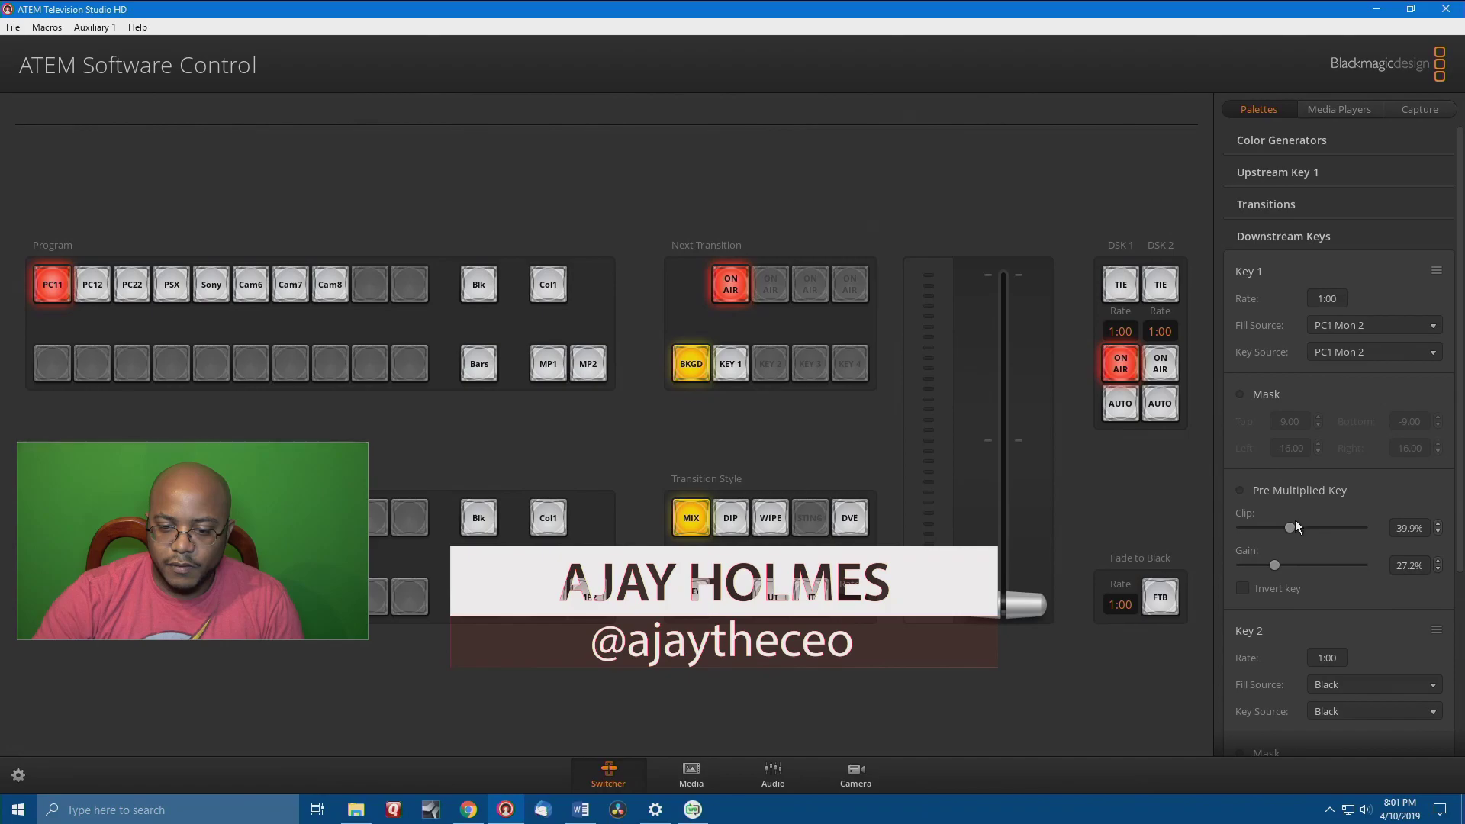
mouse_move(1288, 528)
mouse_down()
mouse_move(1255, 525)
mouse_move(1274, 529)
mouse_move(1259, 569)
mouse_move(1290, 569)
mouse_move(1265, 525)
mouse_up()
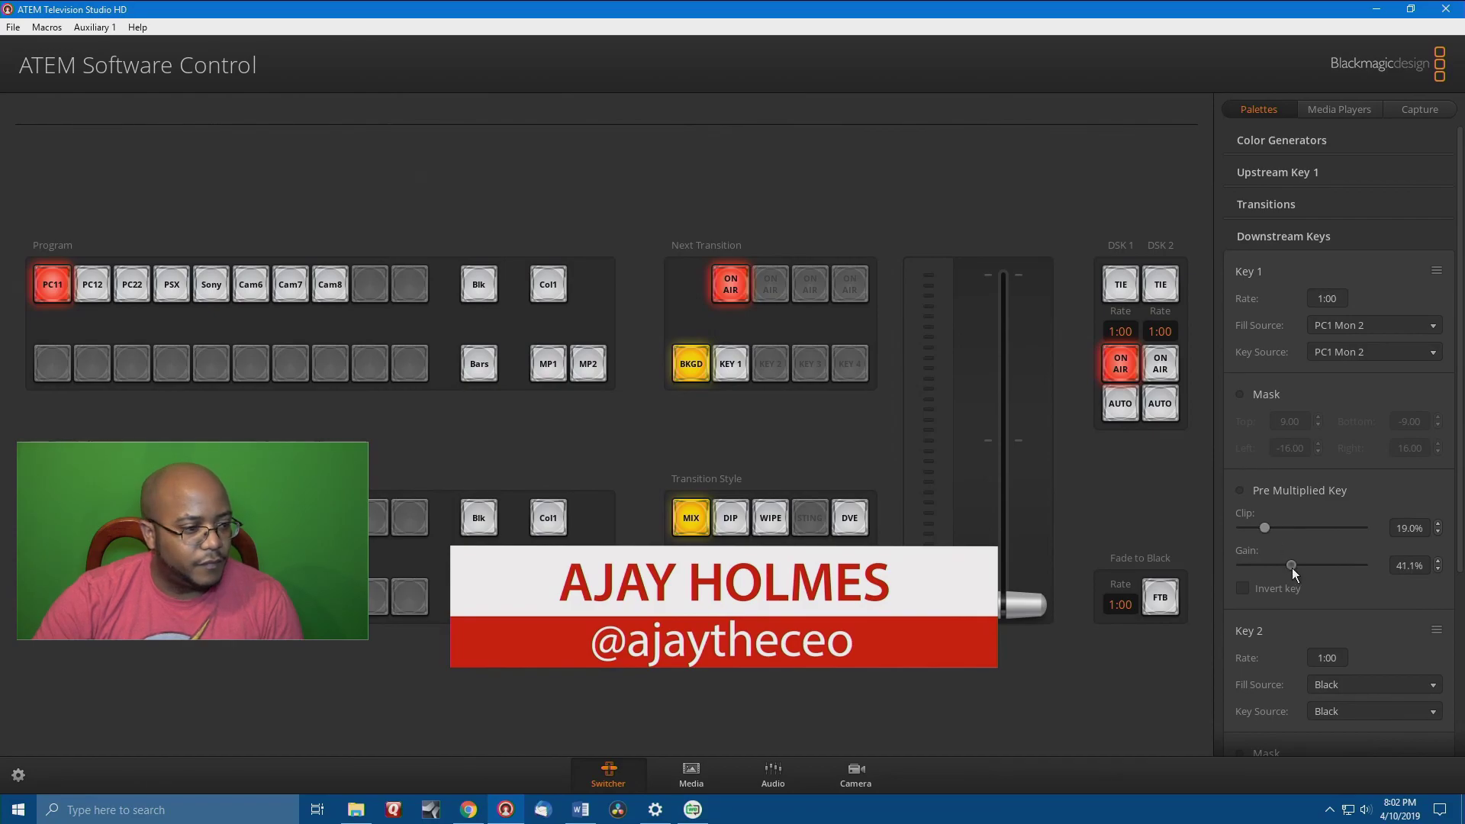
drag(1293, 568, 1294, 568)
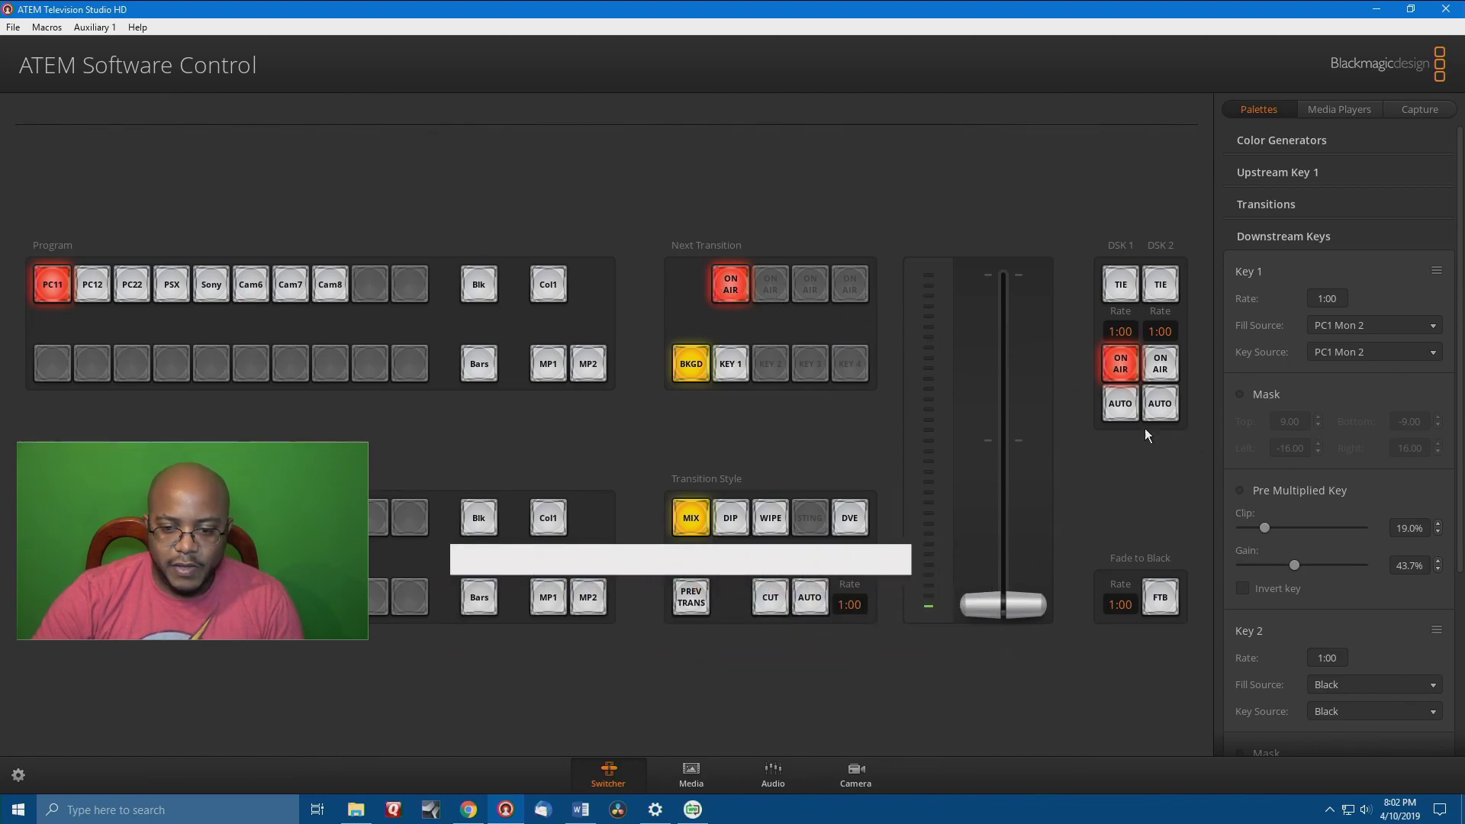
scroll(1362, 626, down, 3)
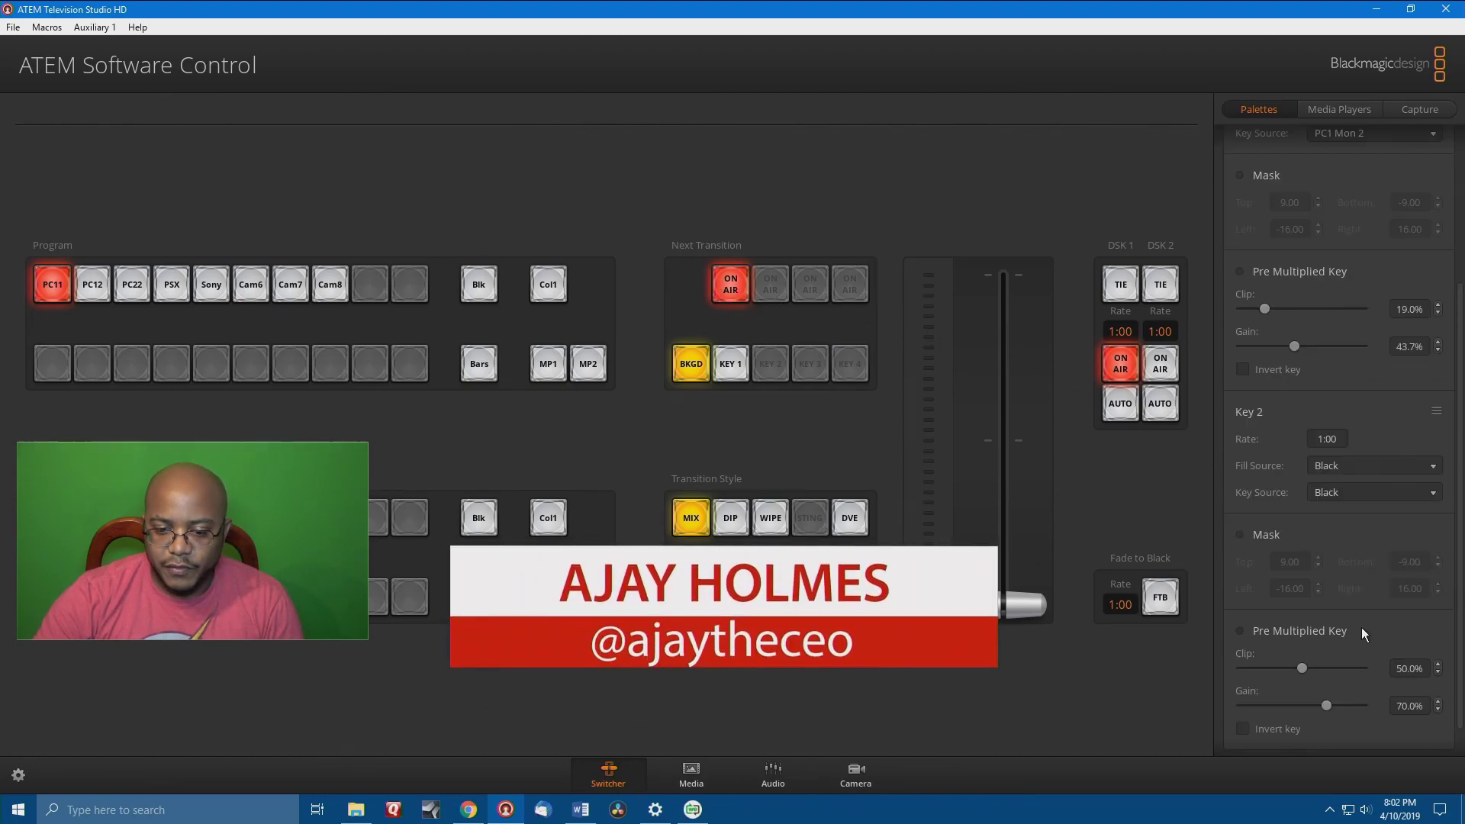
scroll(1361, 628, up, 3)
scroll(1362, 627, up, 1)
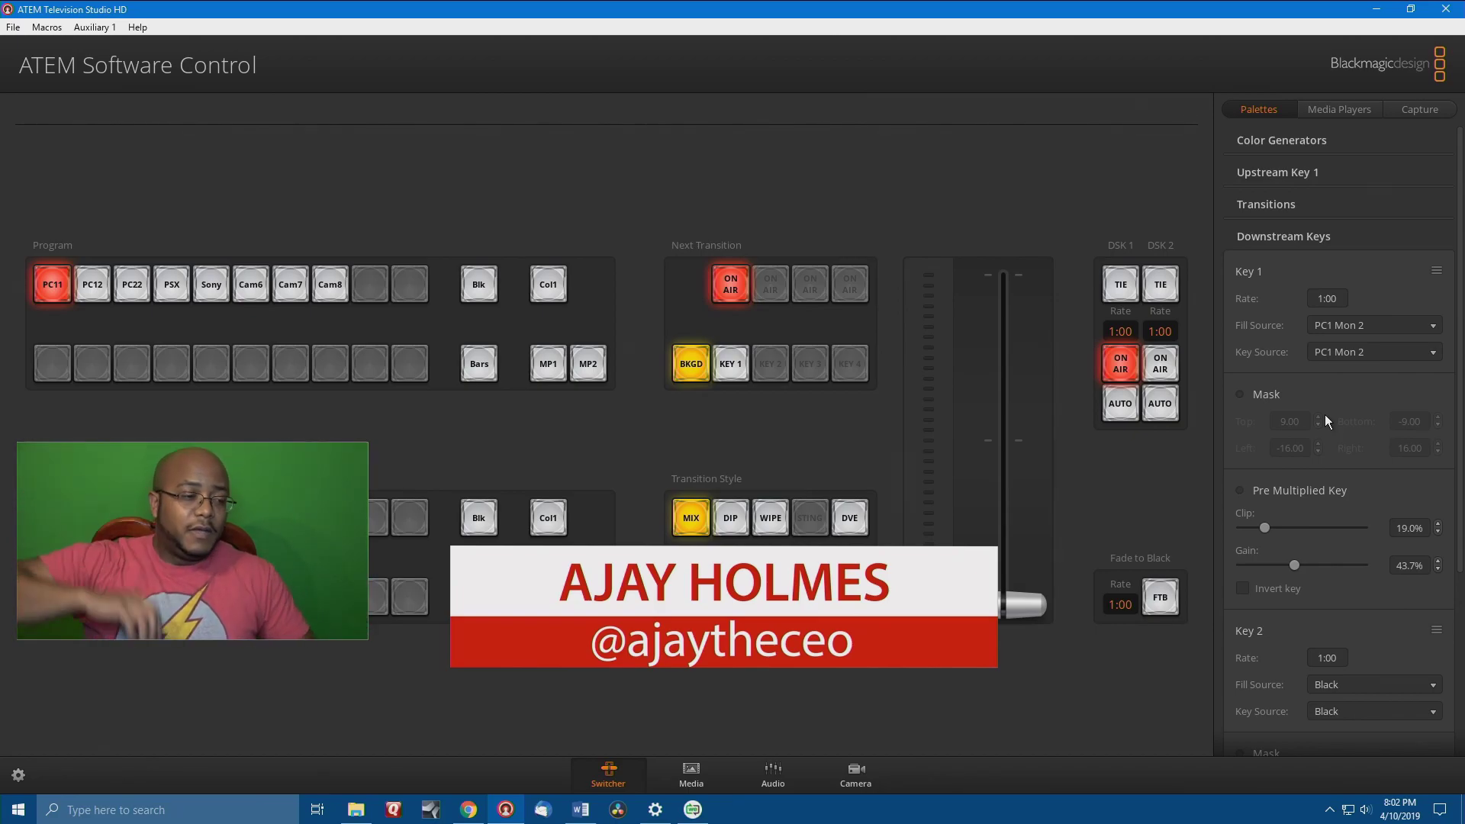
click(19, 436)
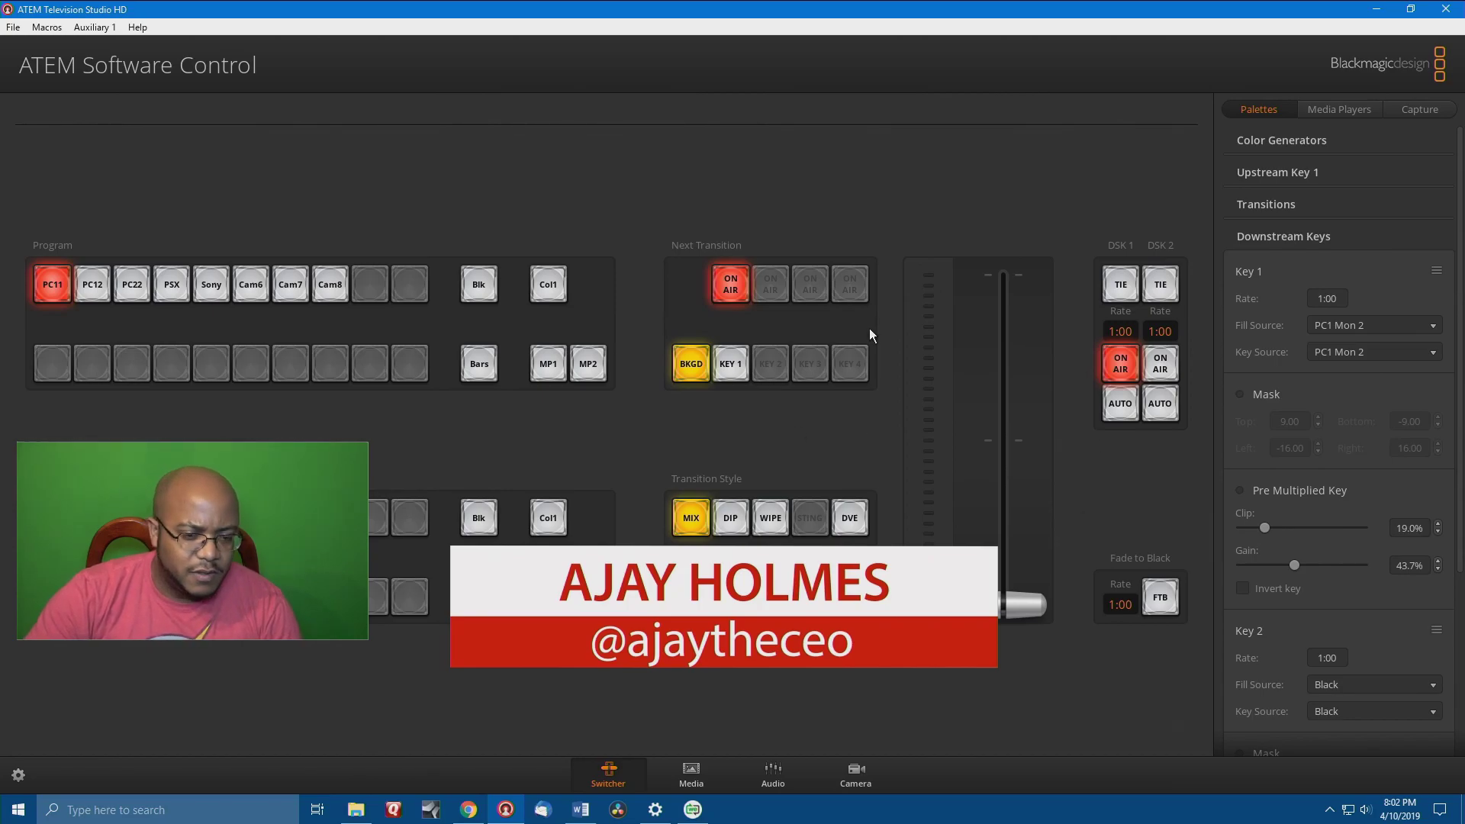
Fade Downstream Key 1 out with its auto transition, and go back to Worship Extreme.
click(1122, 404)
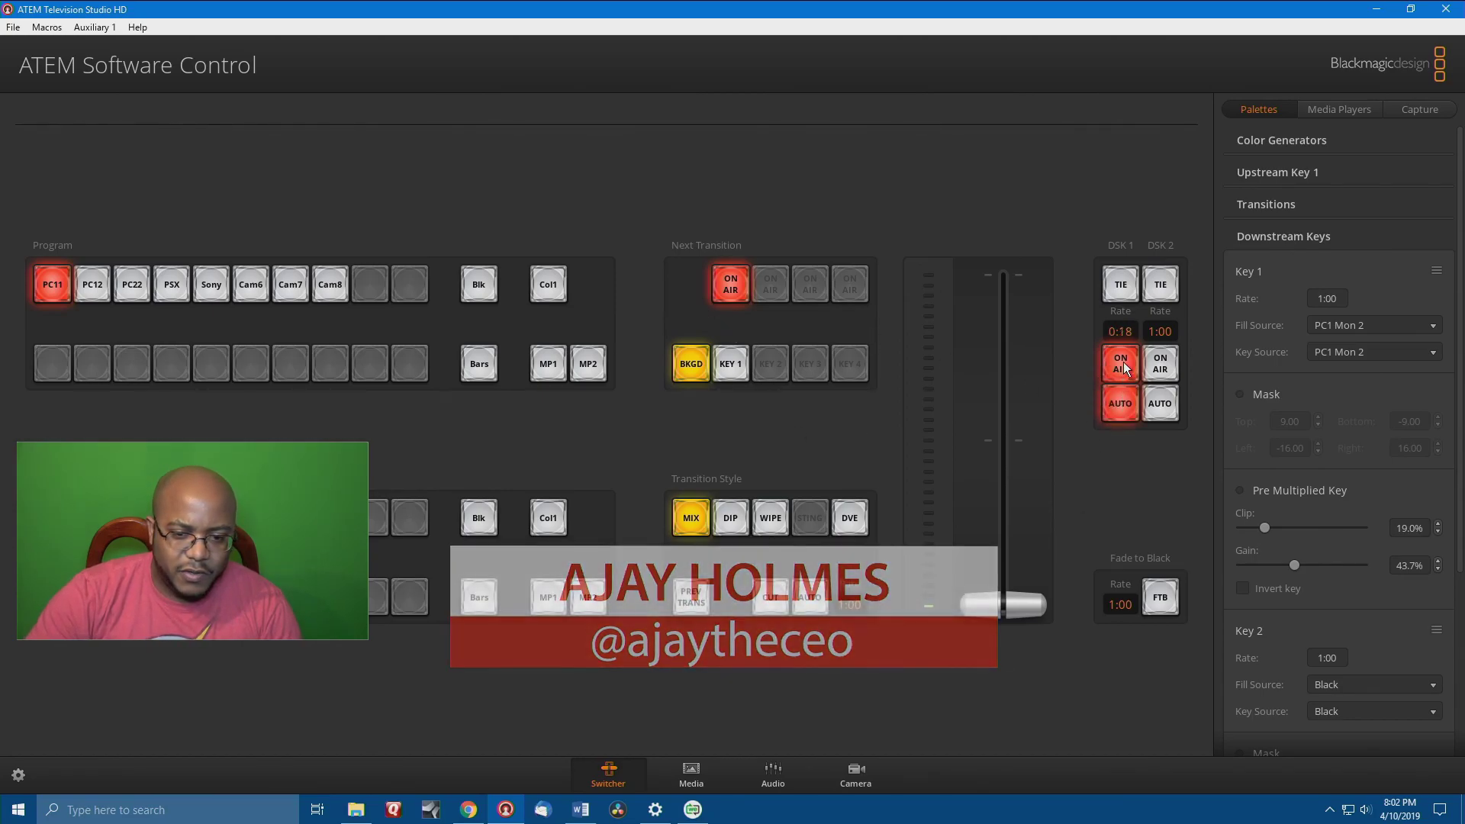
click(1436, 16)
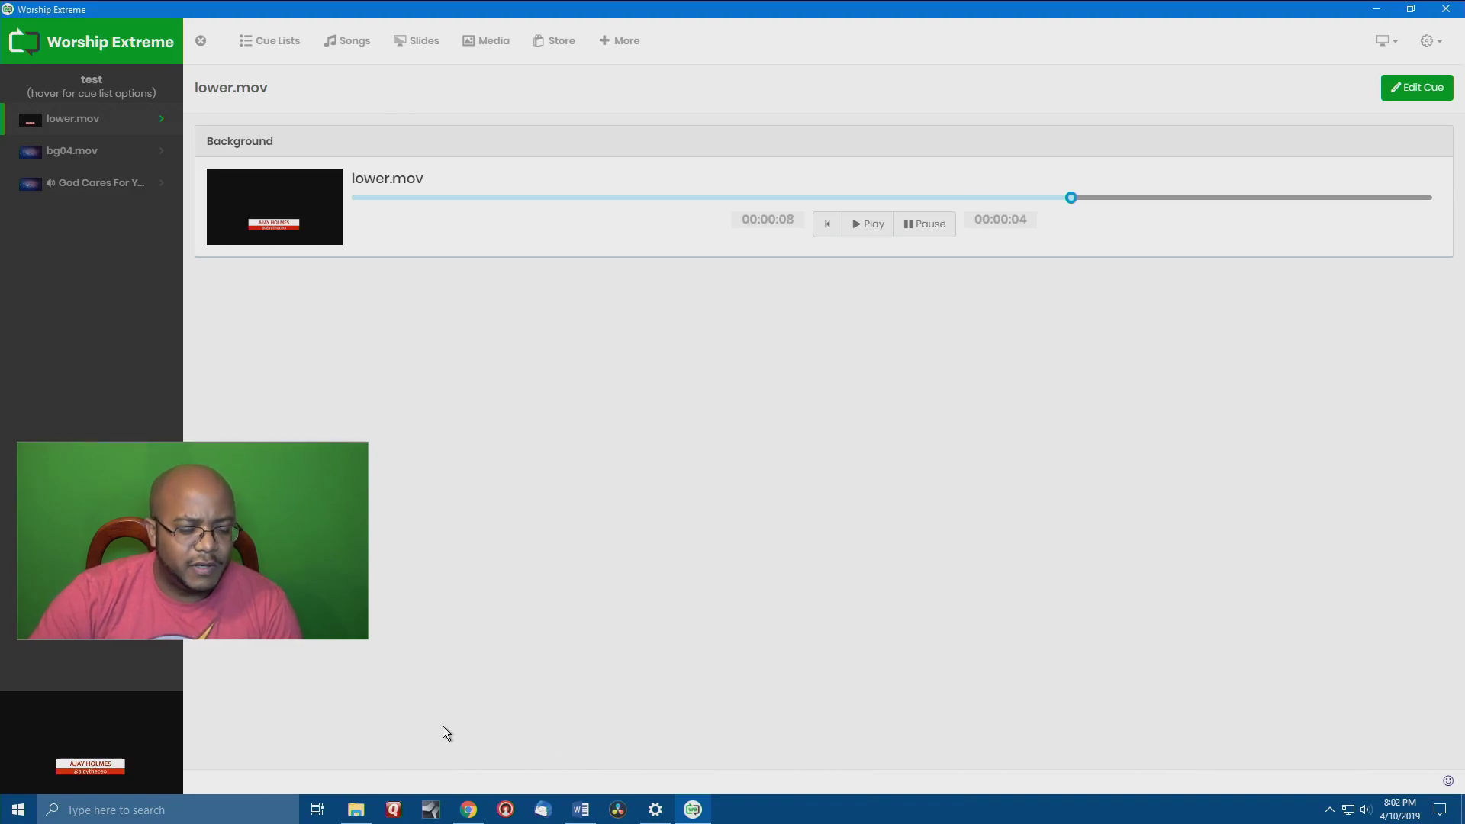
Open OBS, move its window fully onto this screen, and maximize it.
click(21, 814)
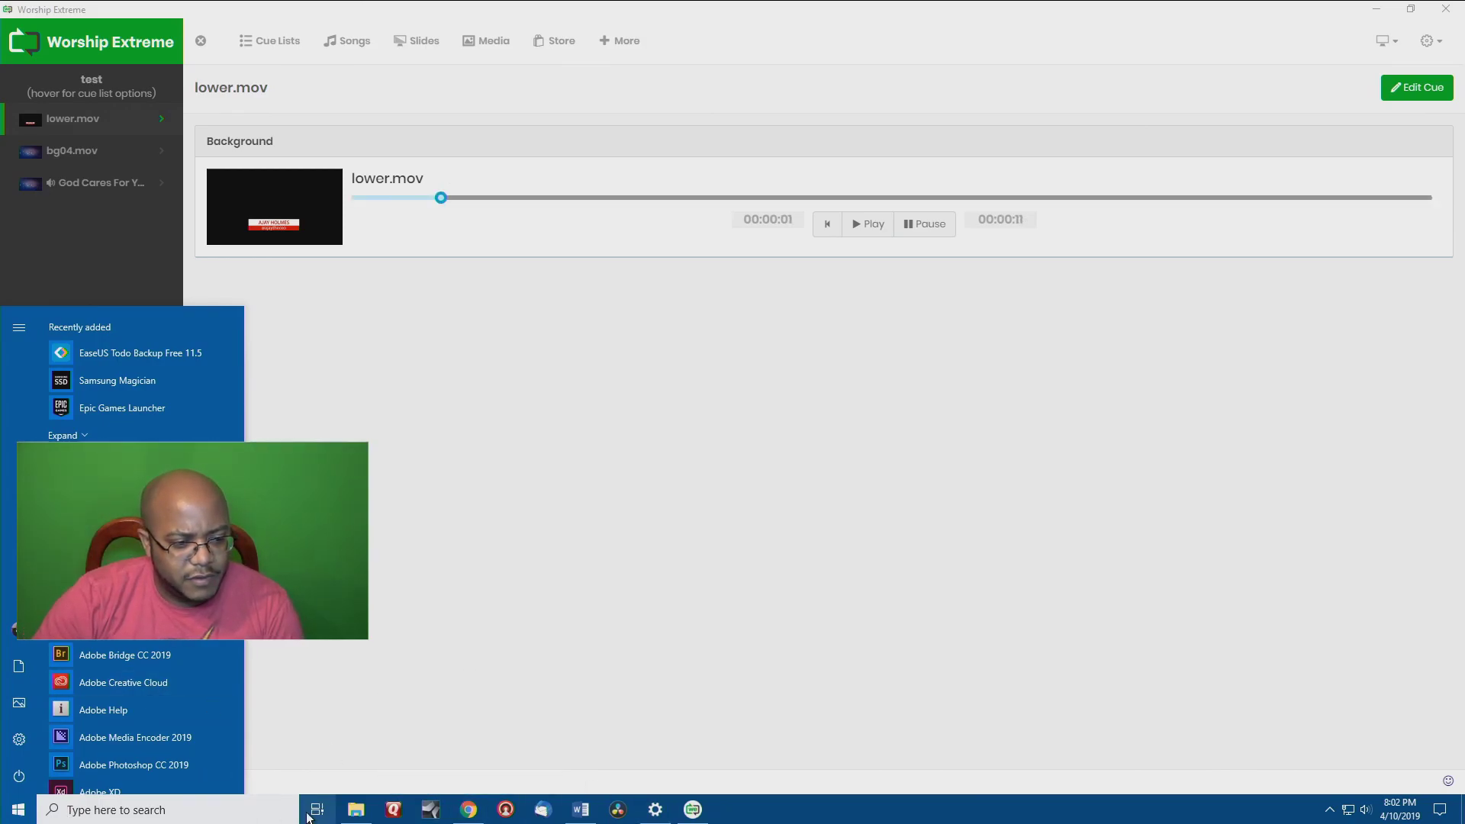
scroll(178, 763, down, 10)
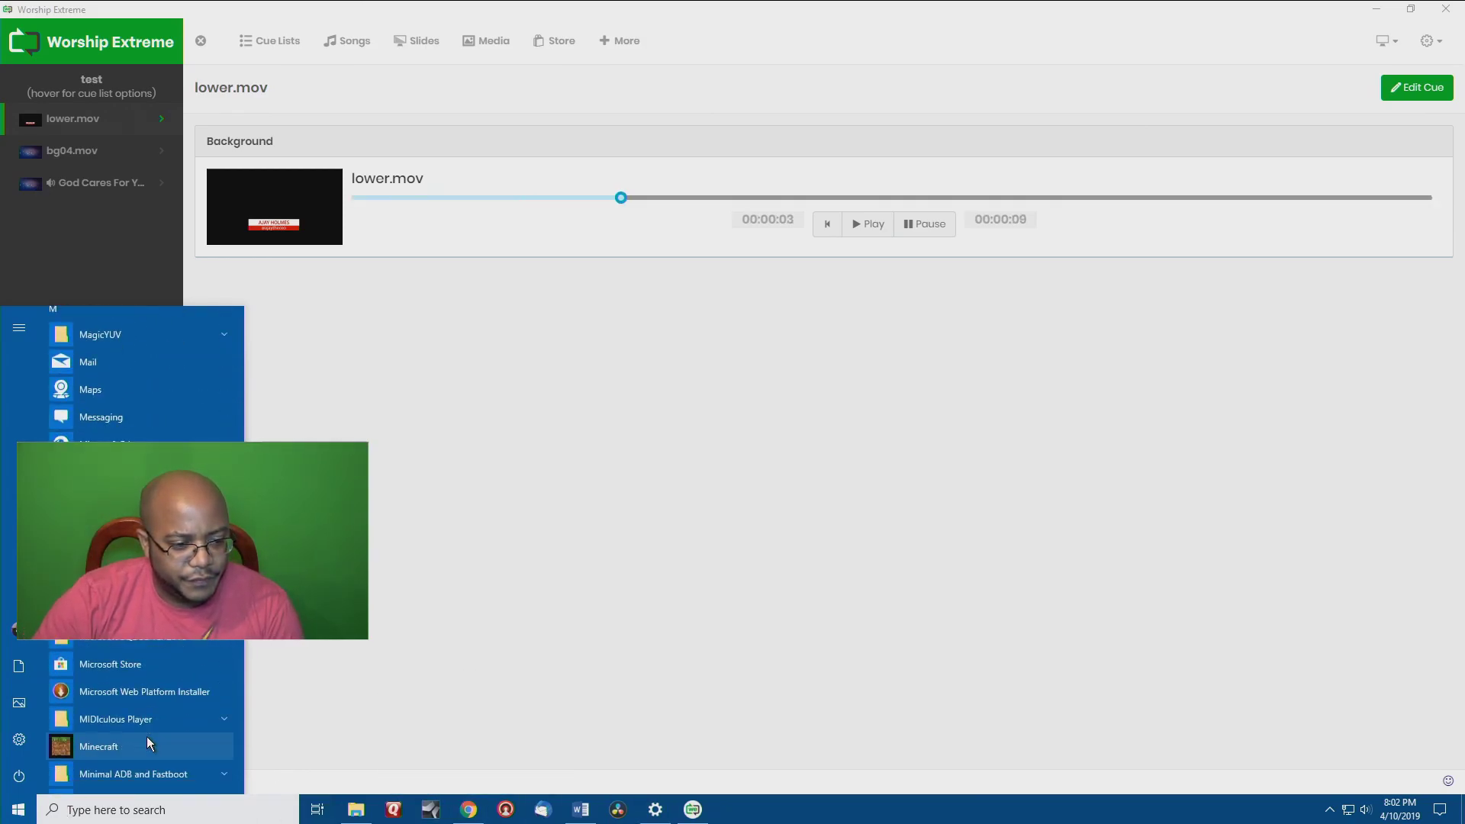
scroll(138, 351, down, 4)
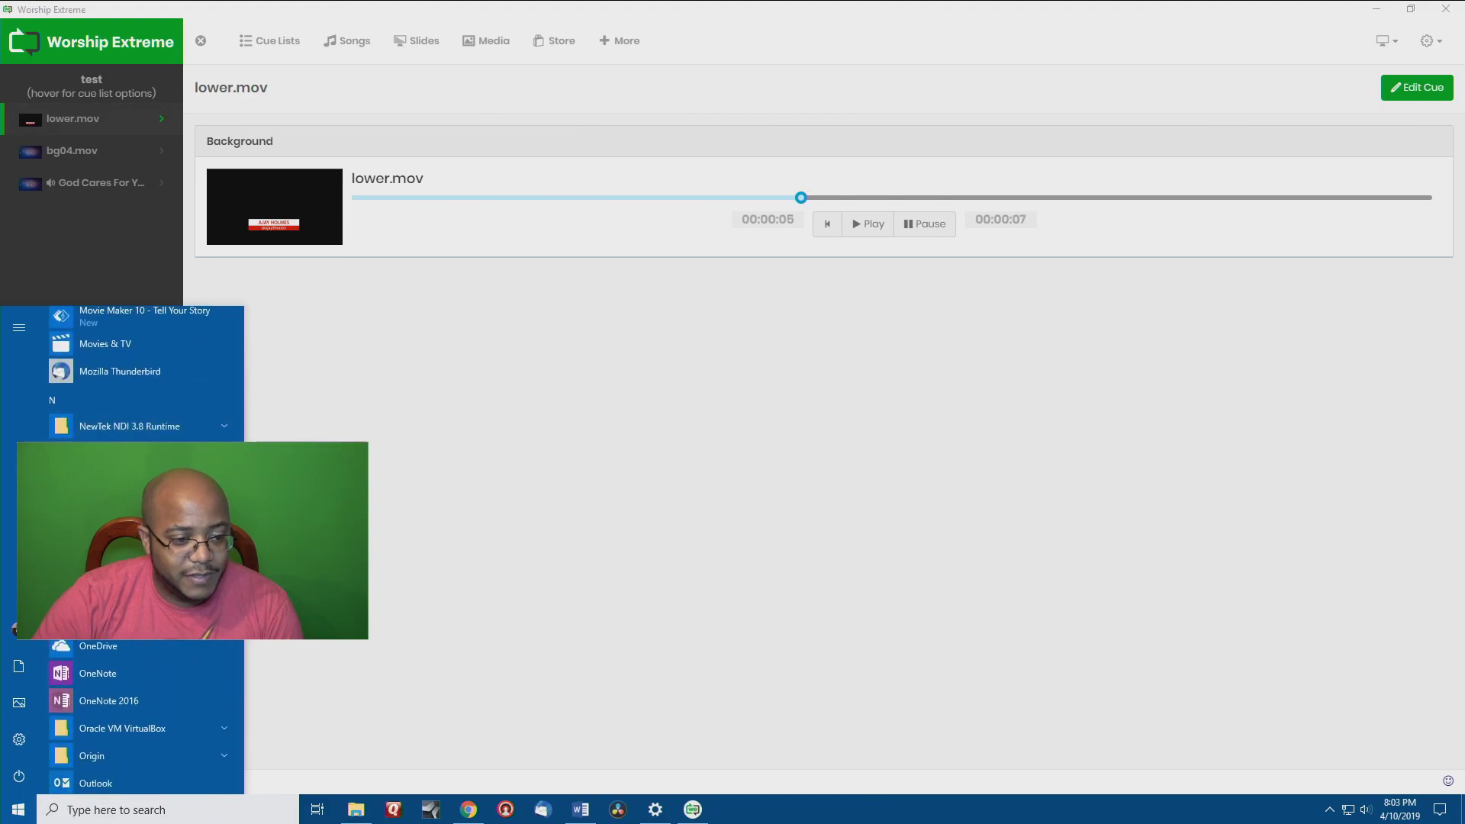
key(Escape)
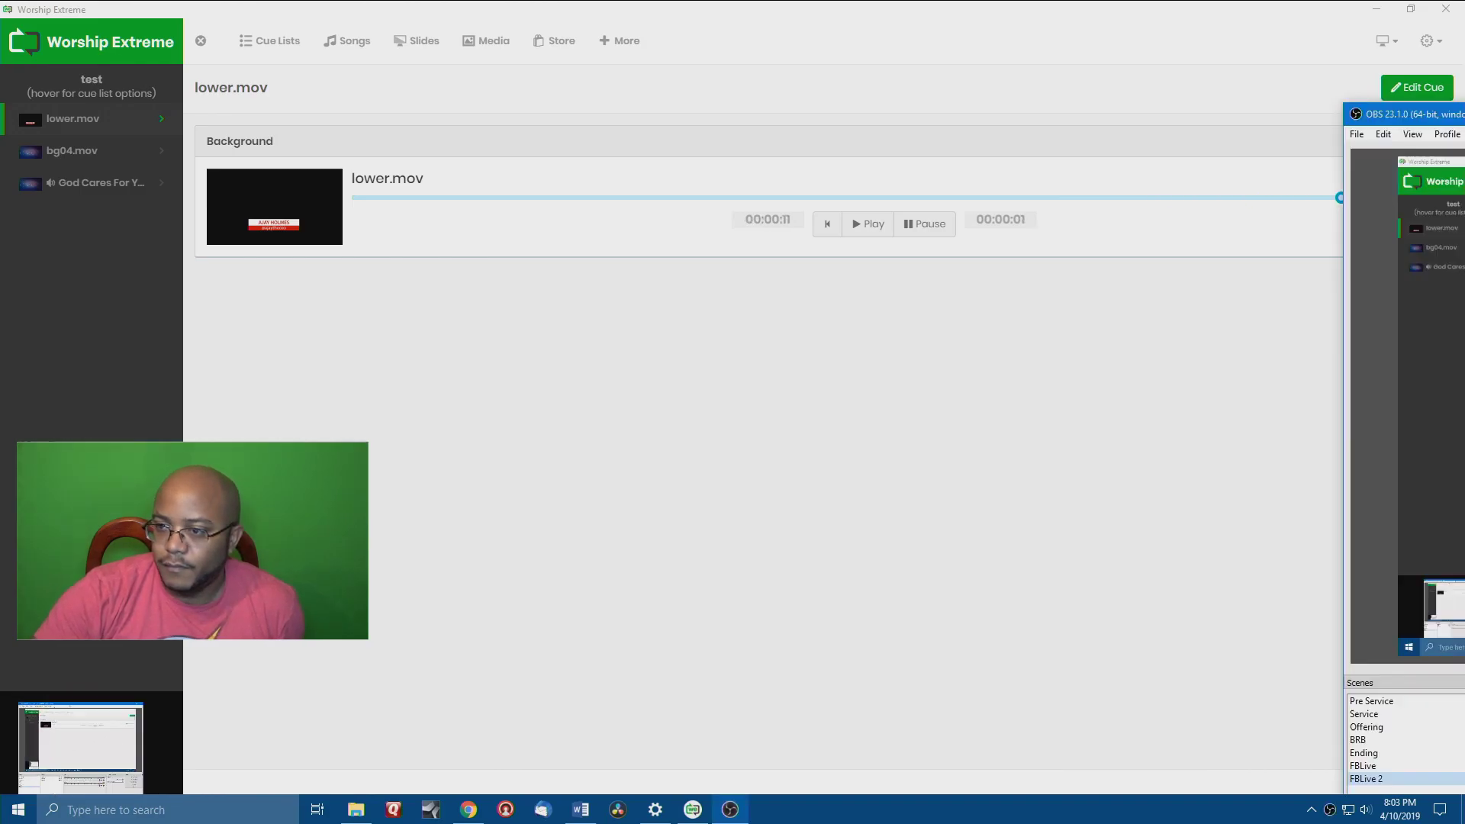
drag(1464, 122, 744, 125)
double_click(751, 118)
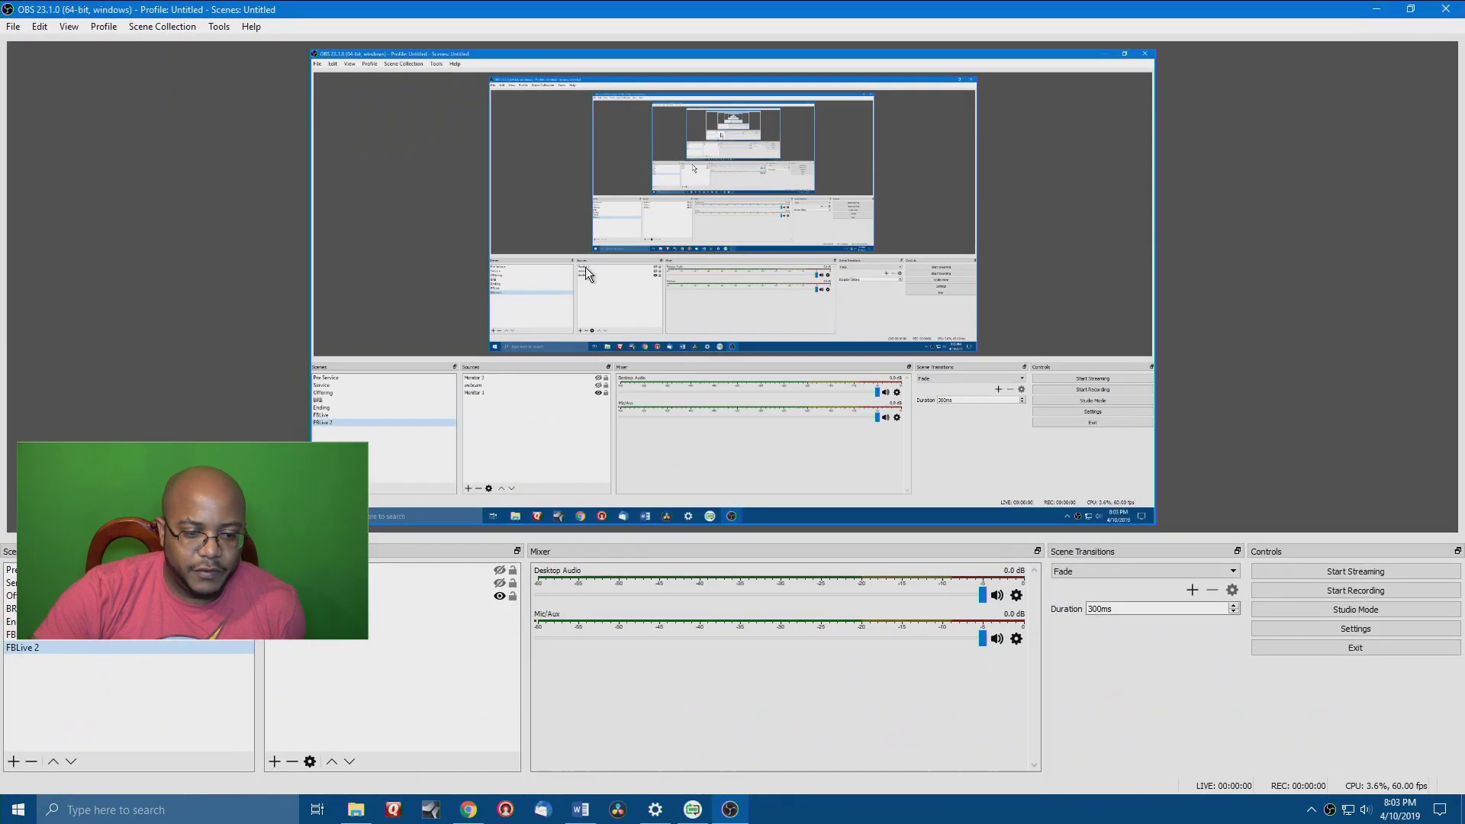
Show the webcam source and hide the Monitor 1 source in the FBLive 2 scene.
click(500, 583)
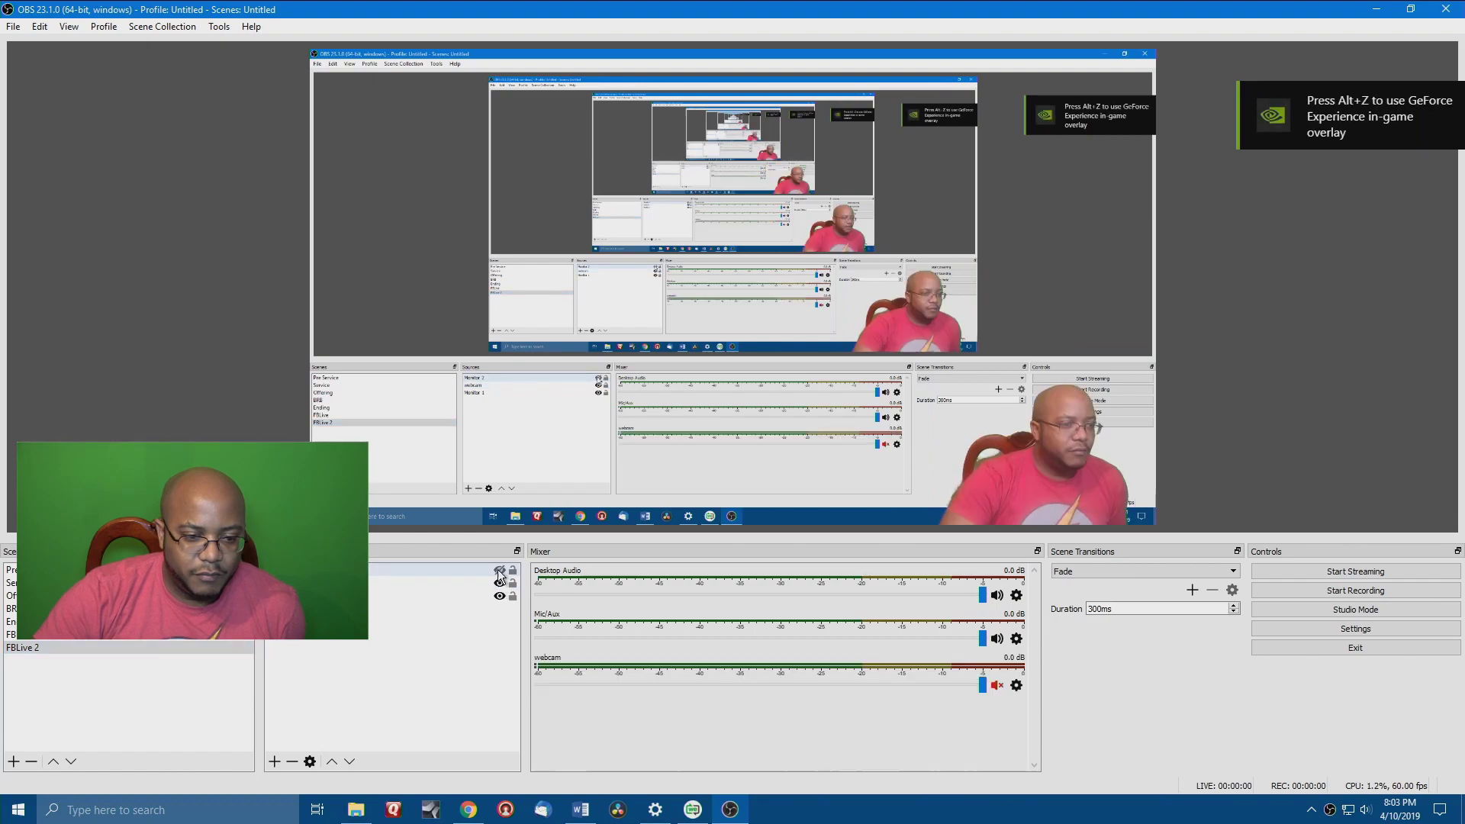
click(500, 596)
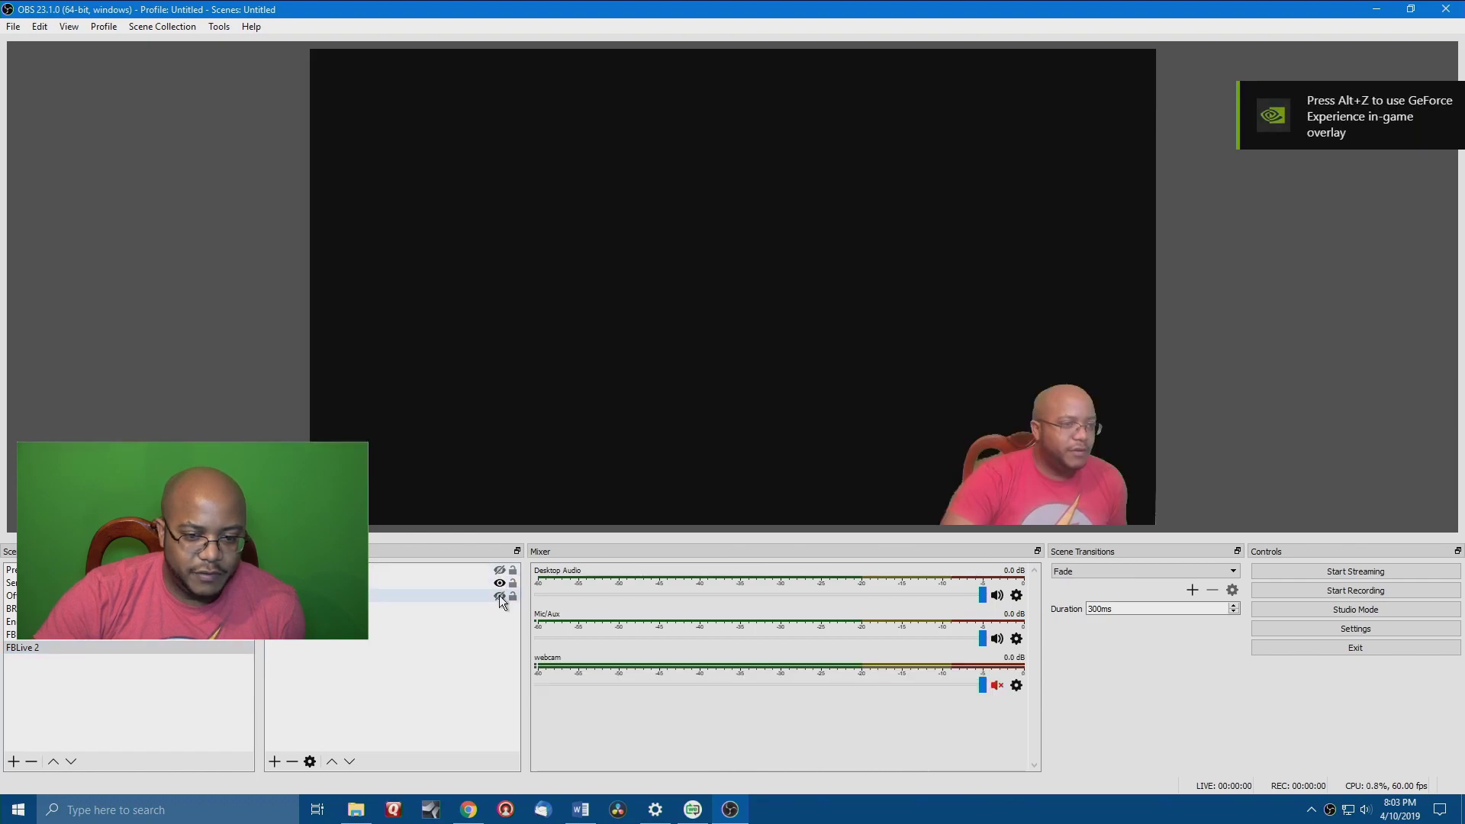
click(1038, 458)
double_click(1038, 458)
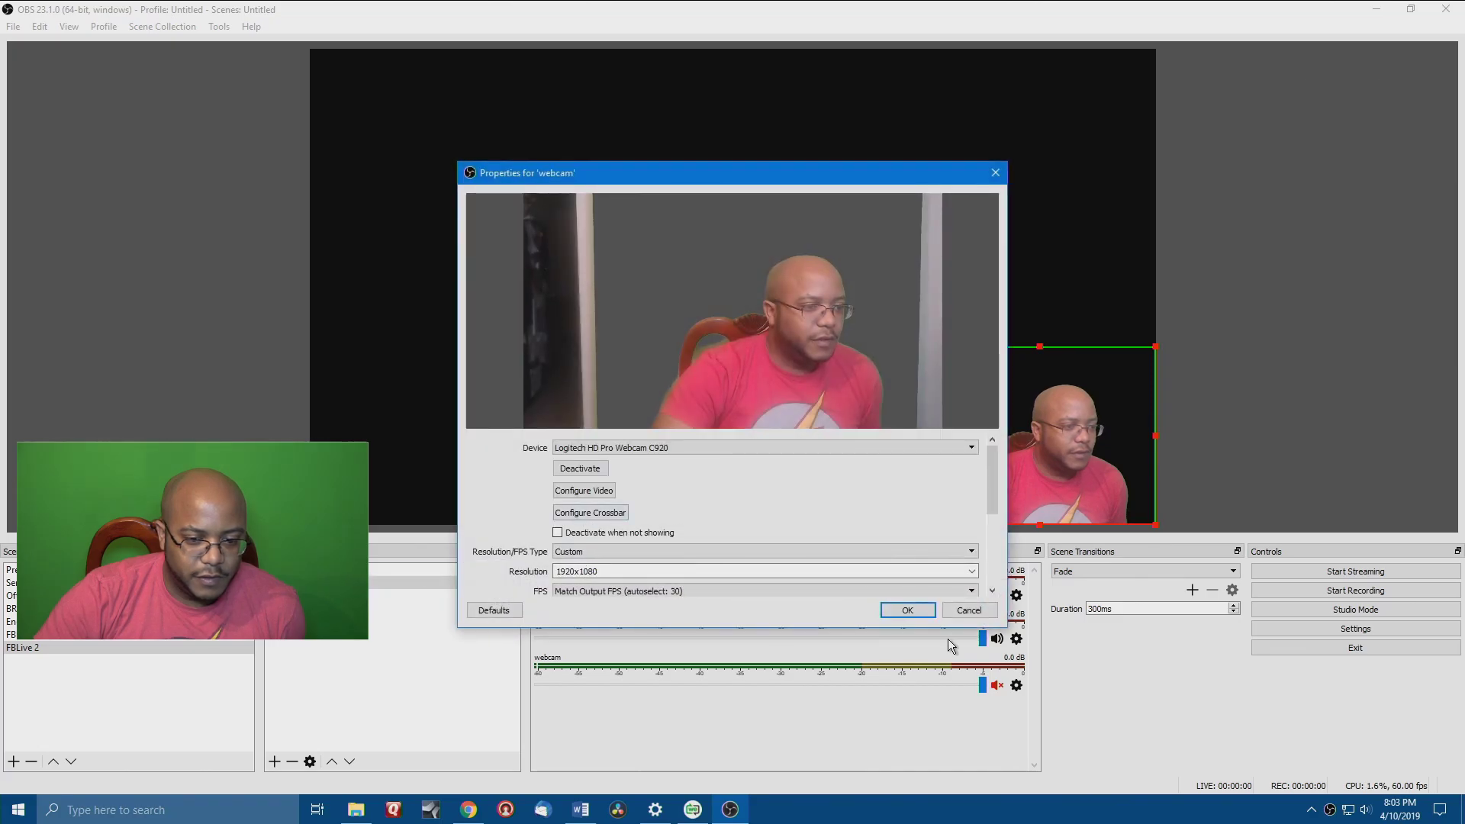
click(932, 610)
Turn off the Chroma Key filter on the webcam source.
right_click(309, 583)
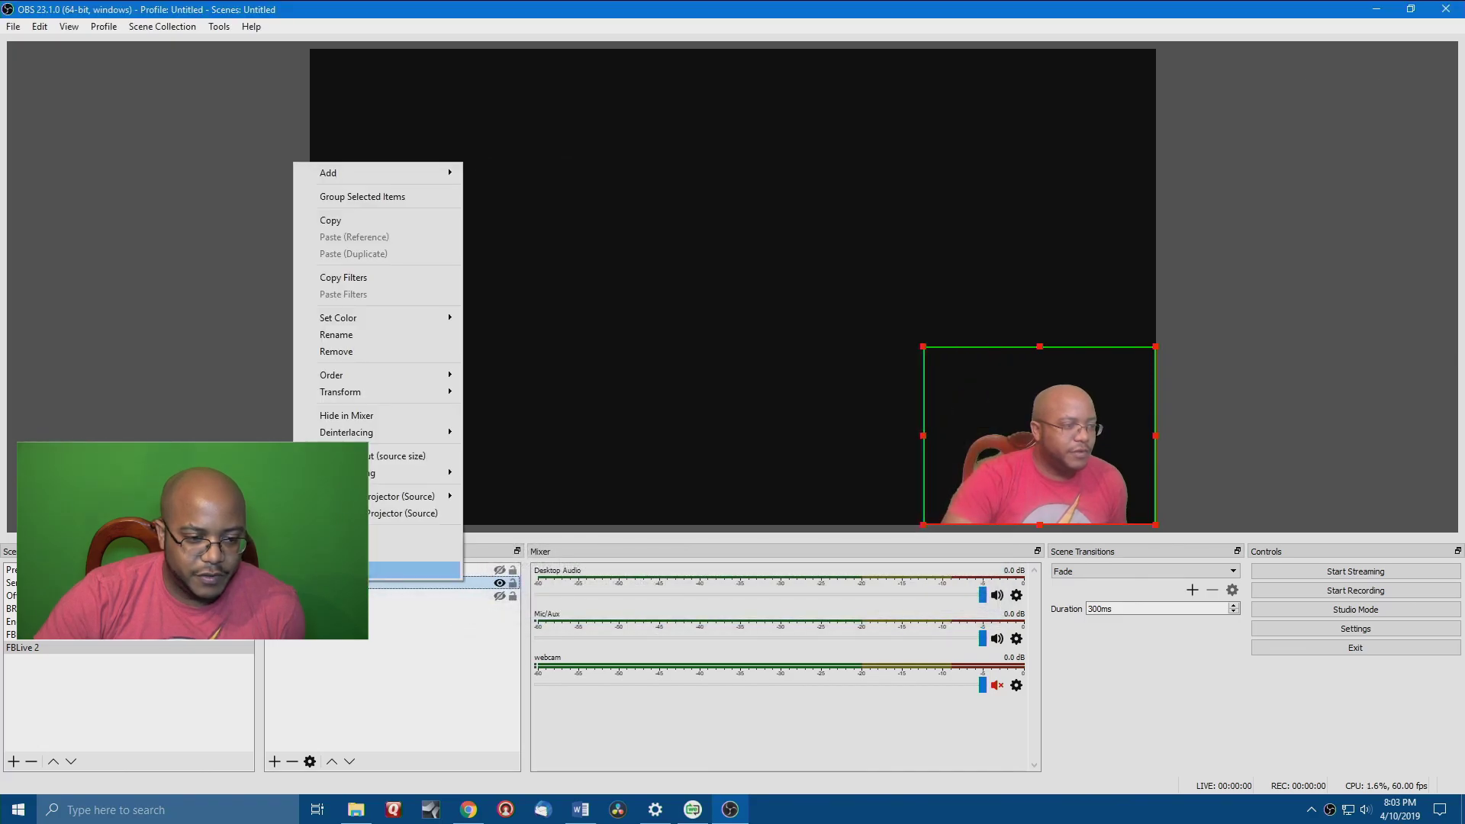
click(416, 569)
click(424, 437)
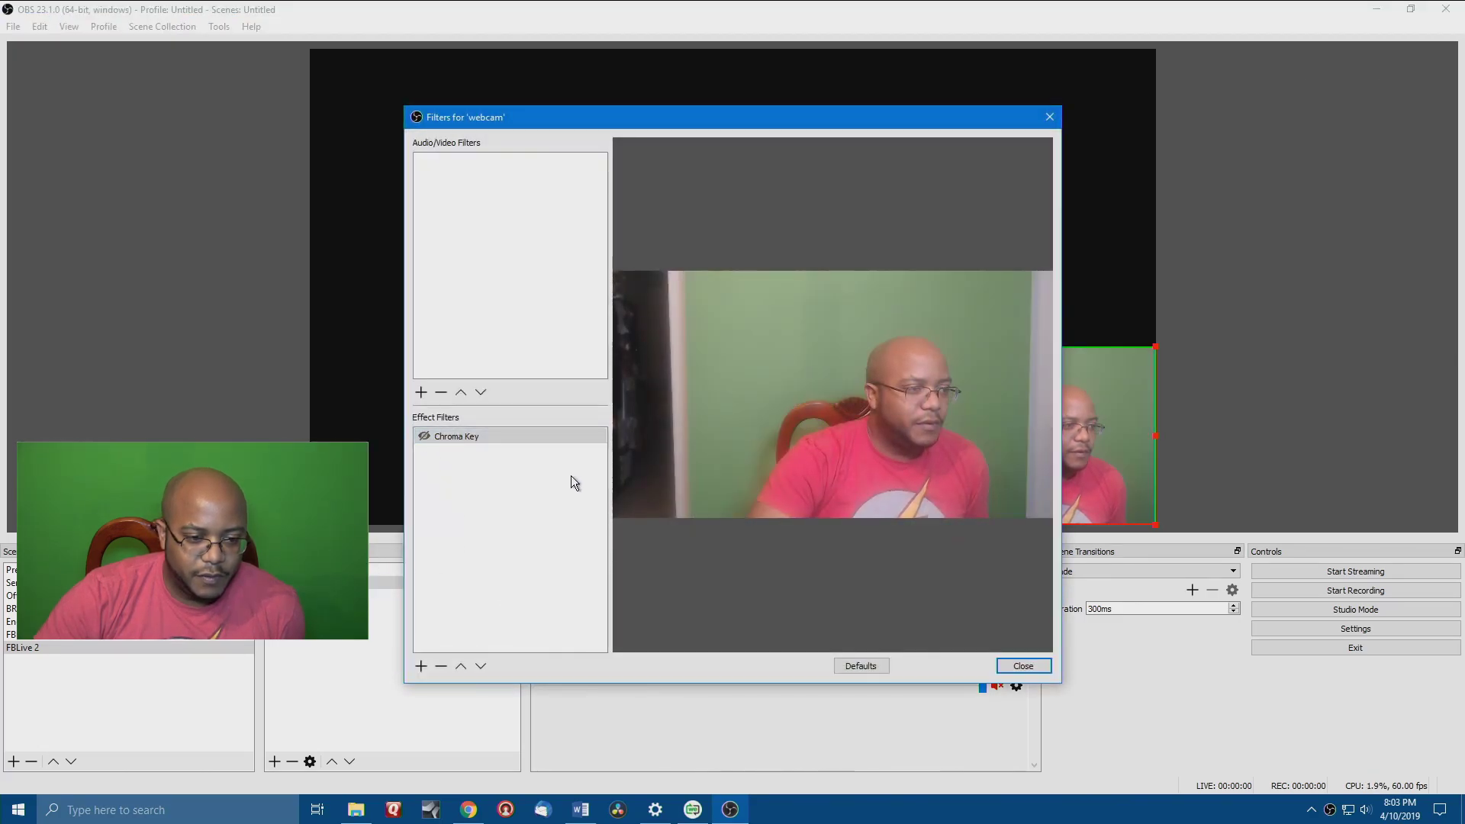
click(1024, 666)
Fit the webcam source to the screen.
right_click(283, 582)
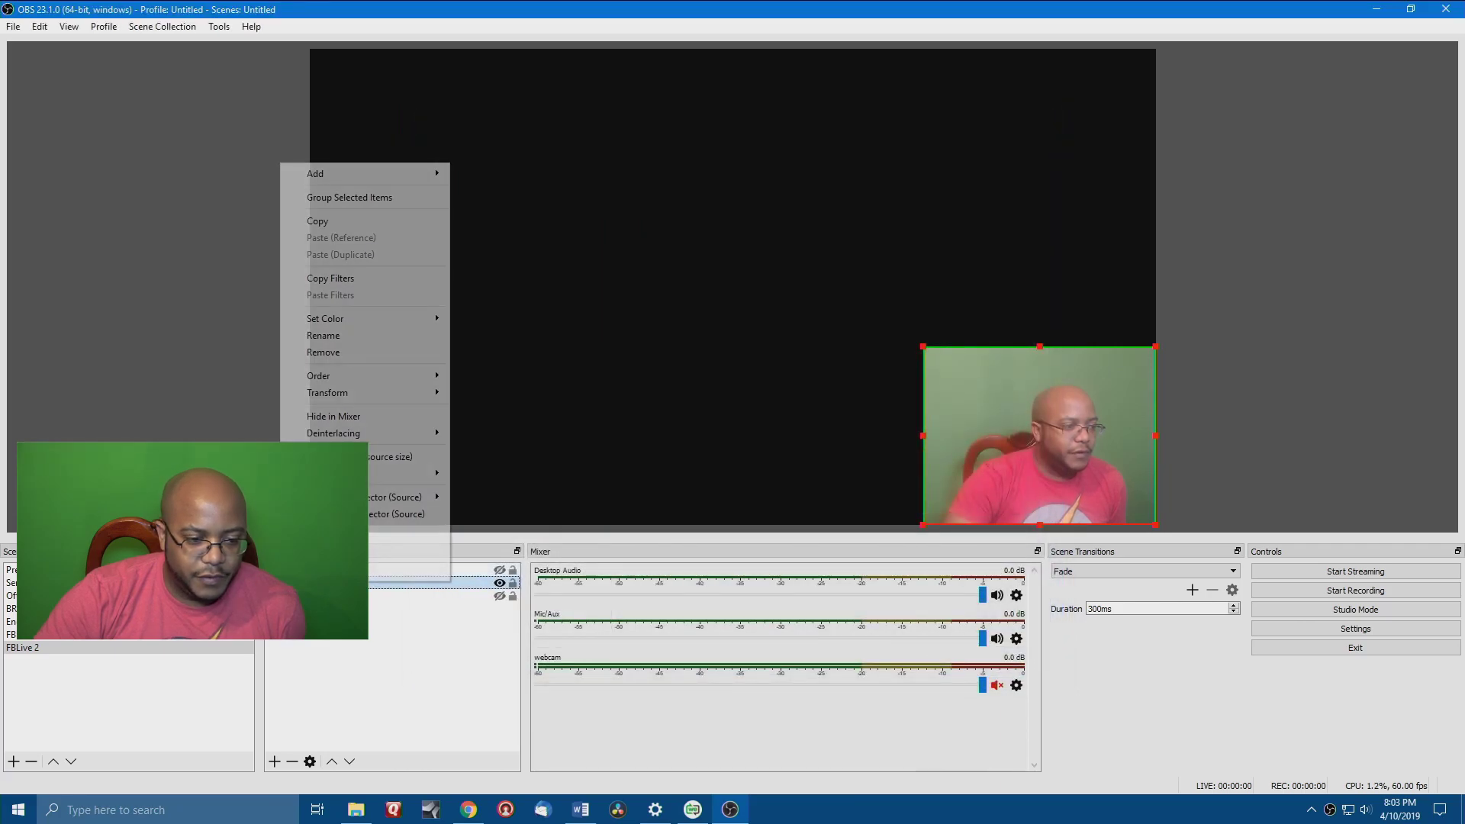
mouse_move(397, 394)
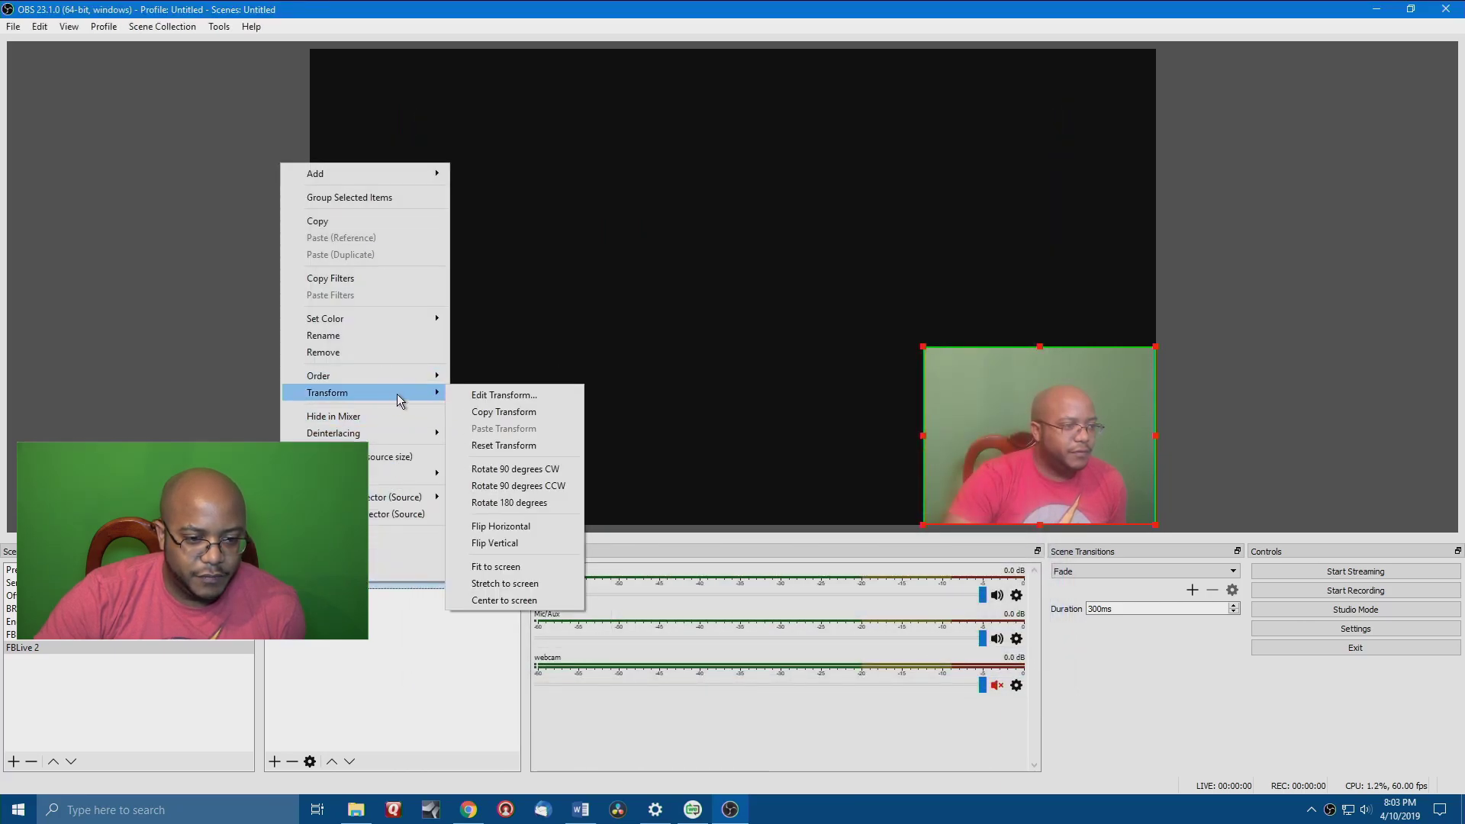
click(515, 568)
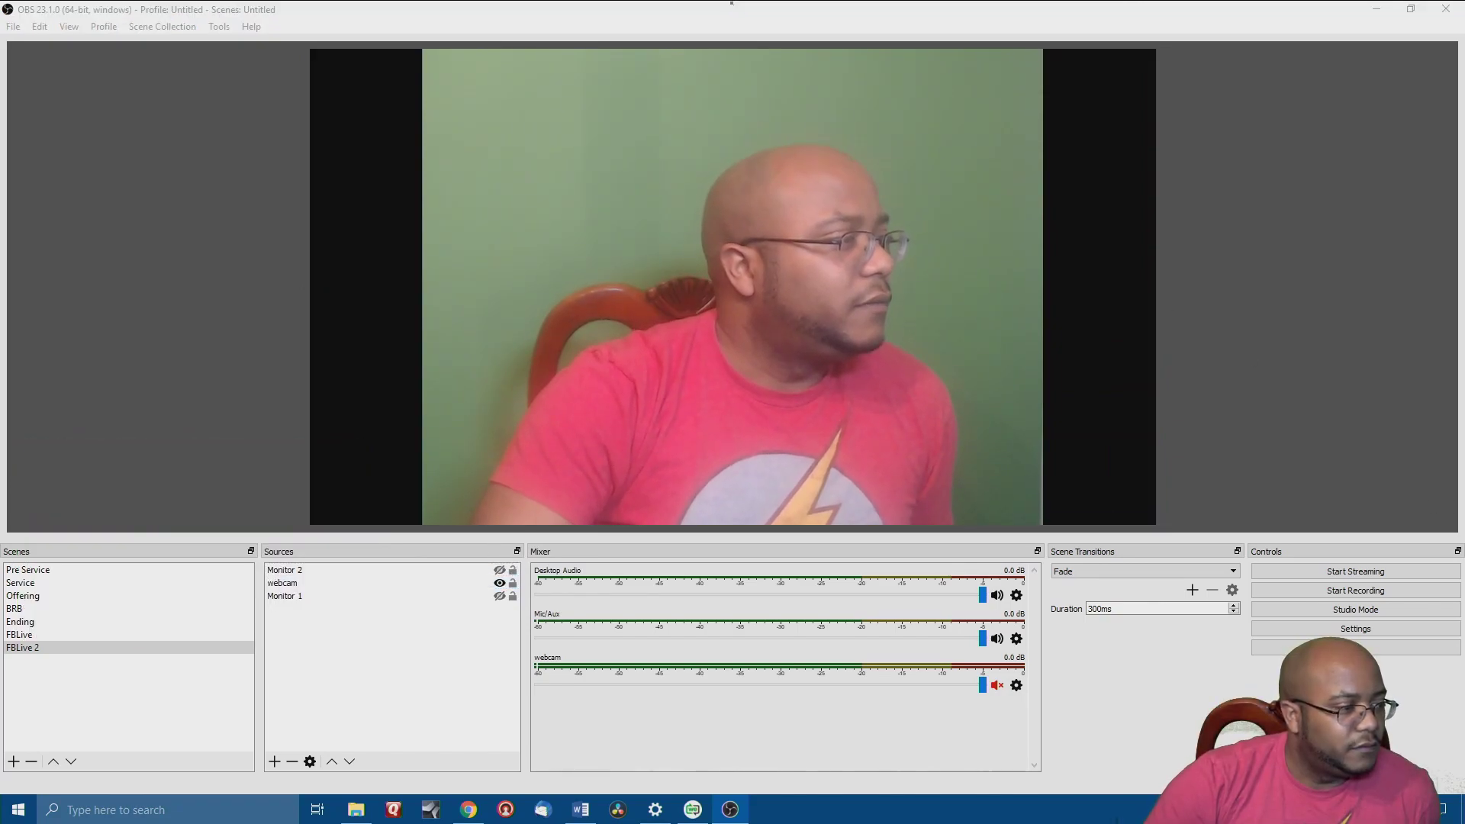
key(alt+Tab)
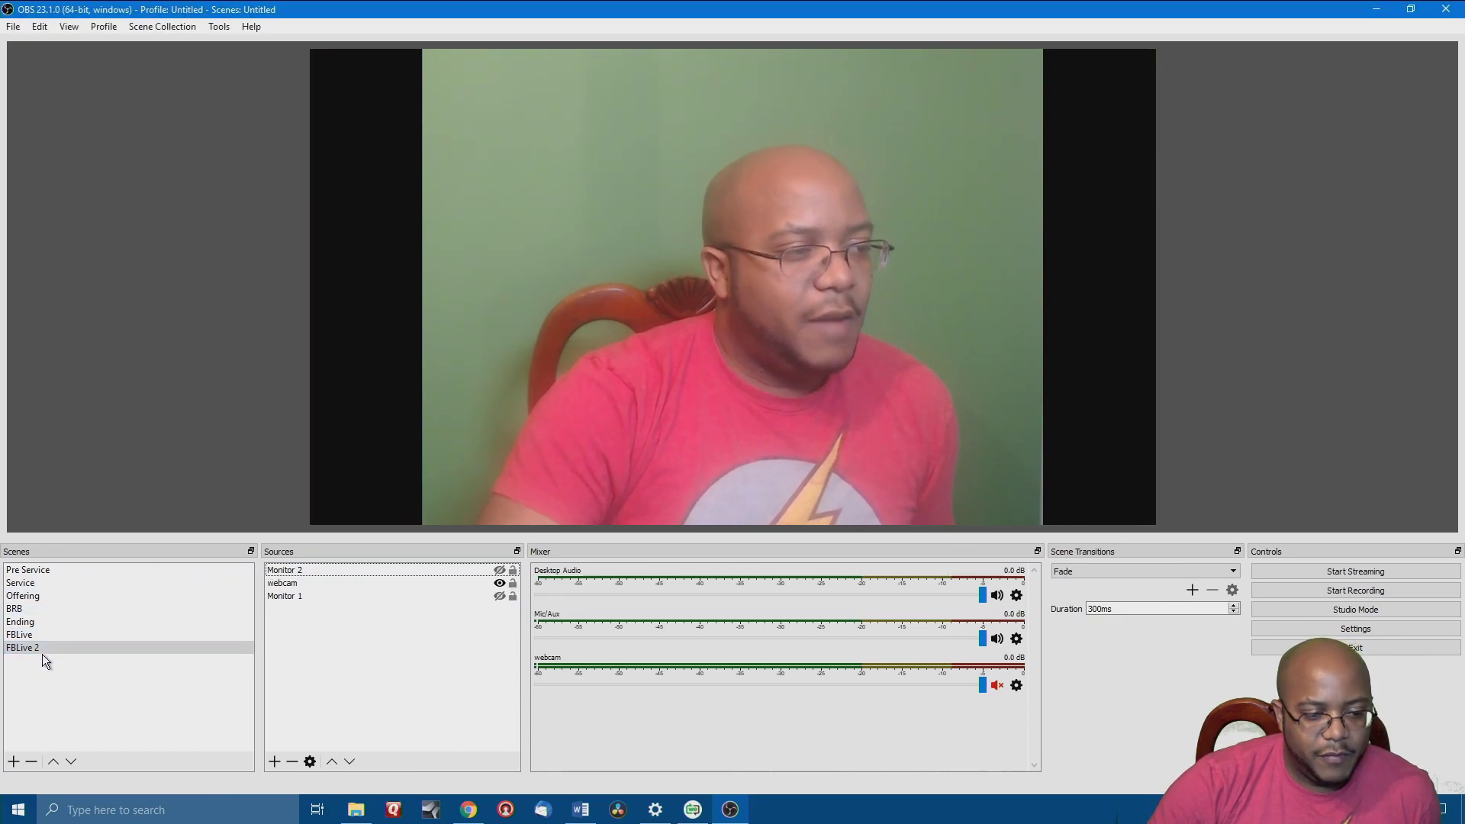
Add a new media source named "lower third" to the FBLive 2 scene.
click(13, 647)
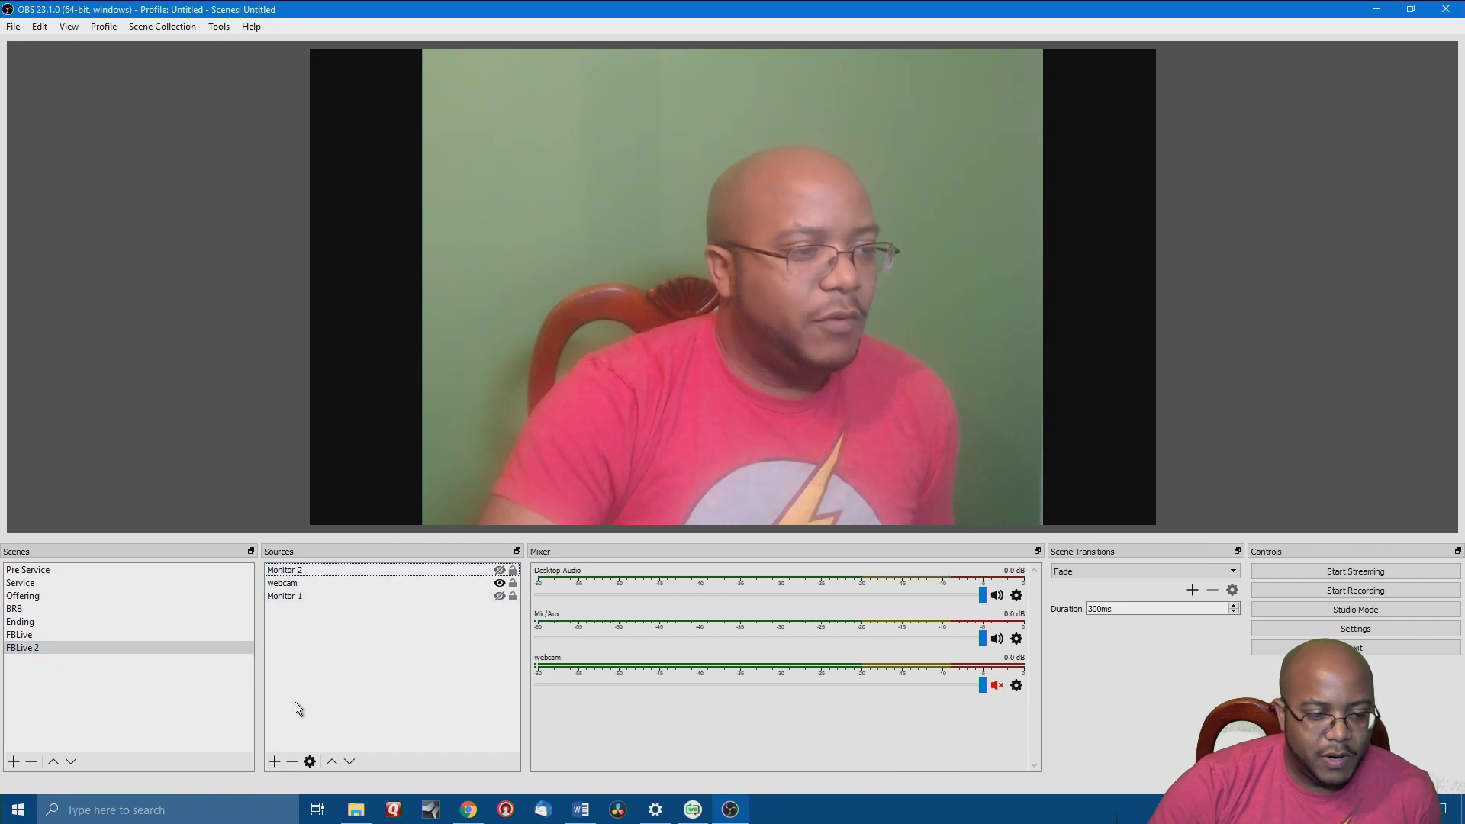
click(275, 762)
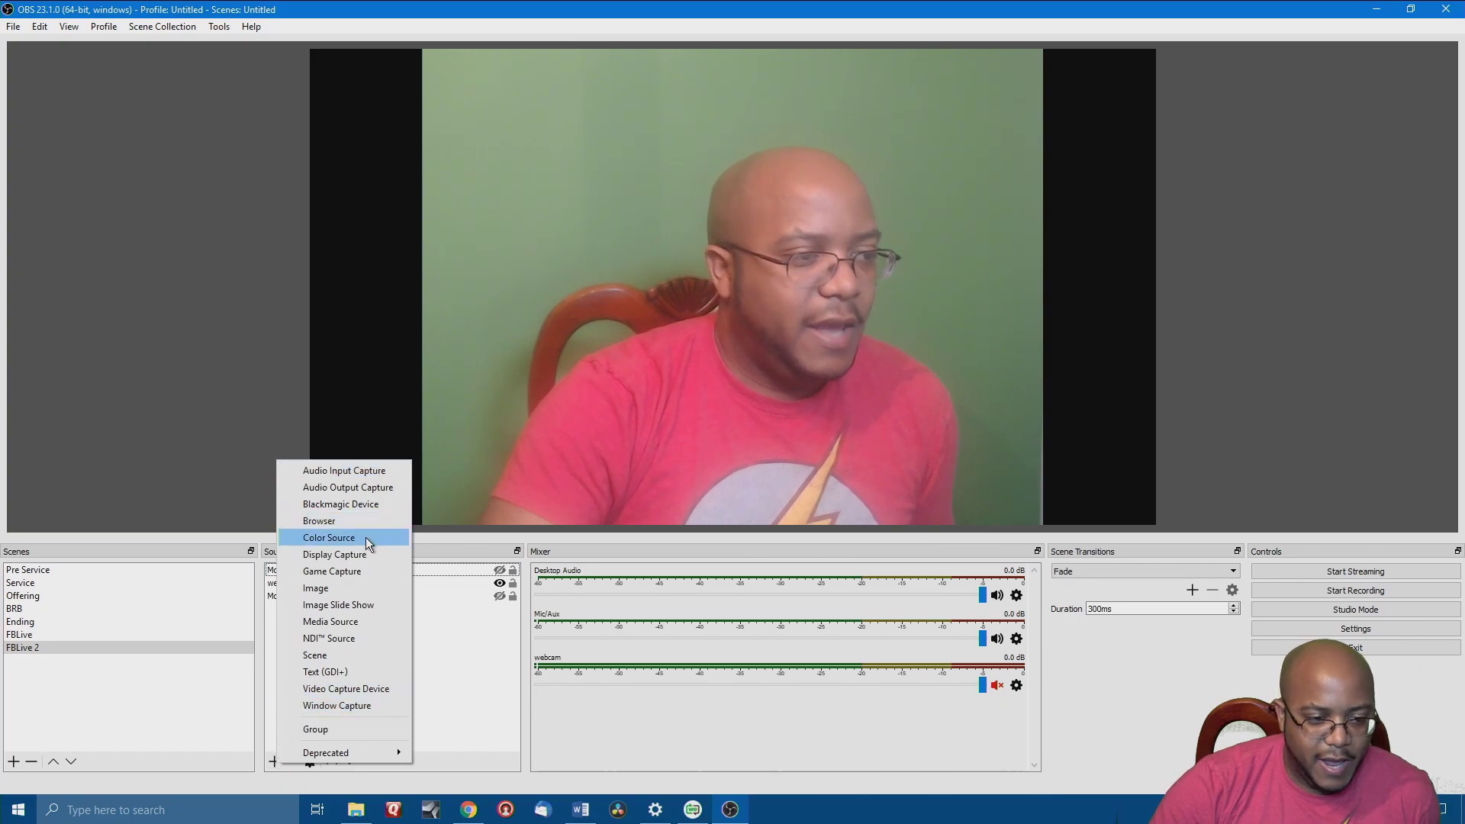
click(351, 624)
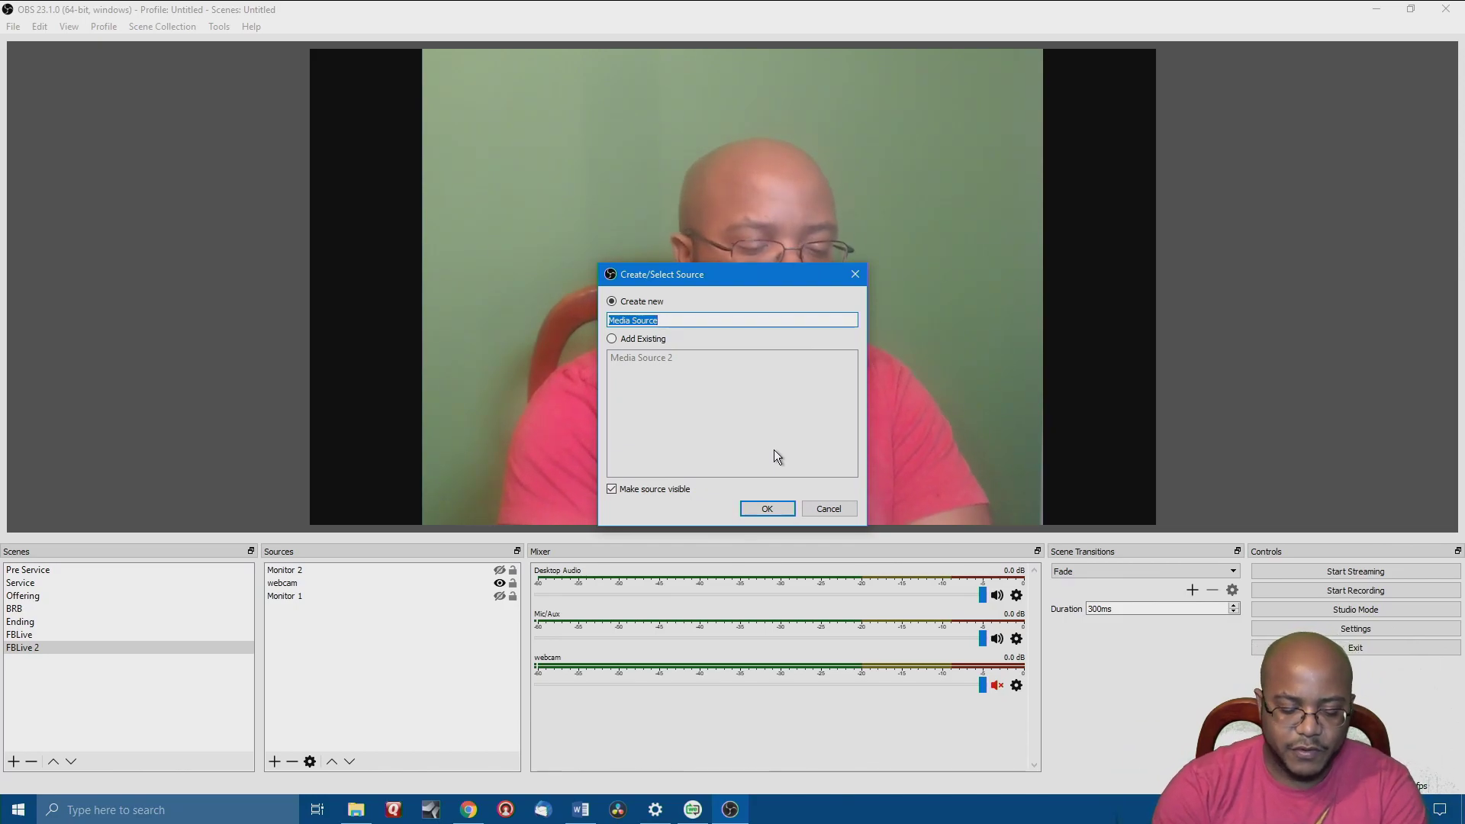
text(lower)
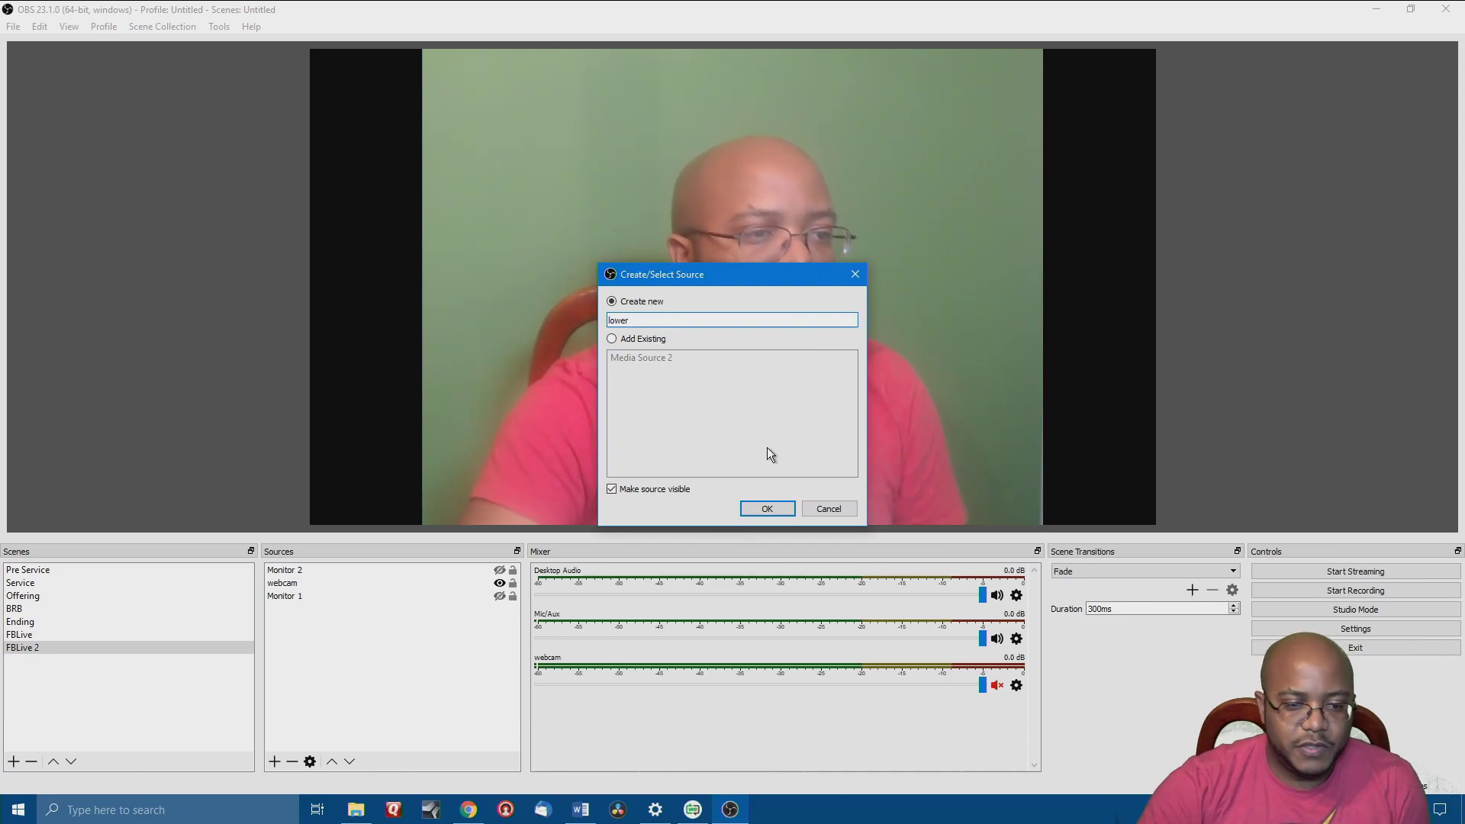
text( third)
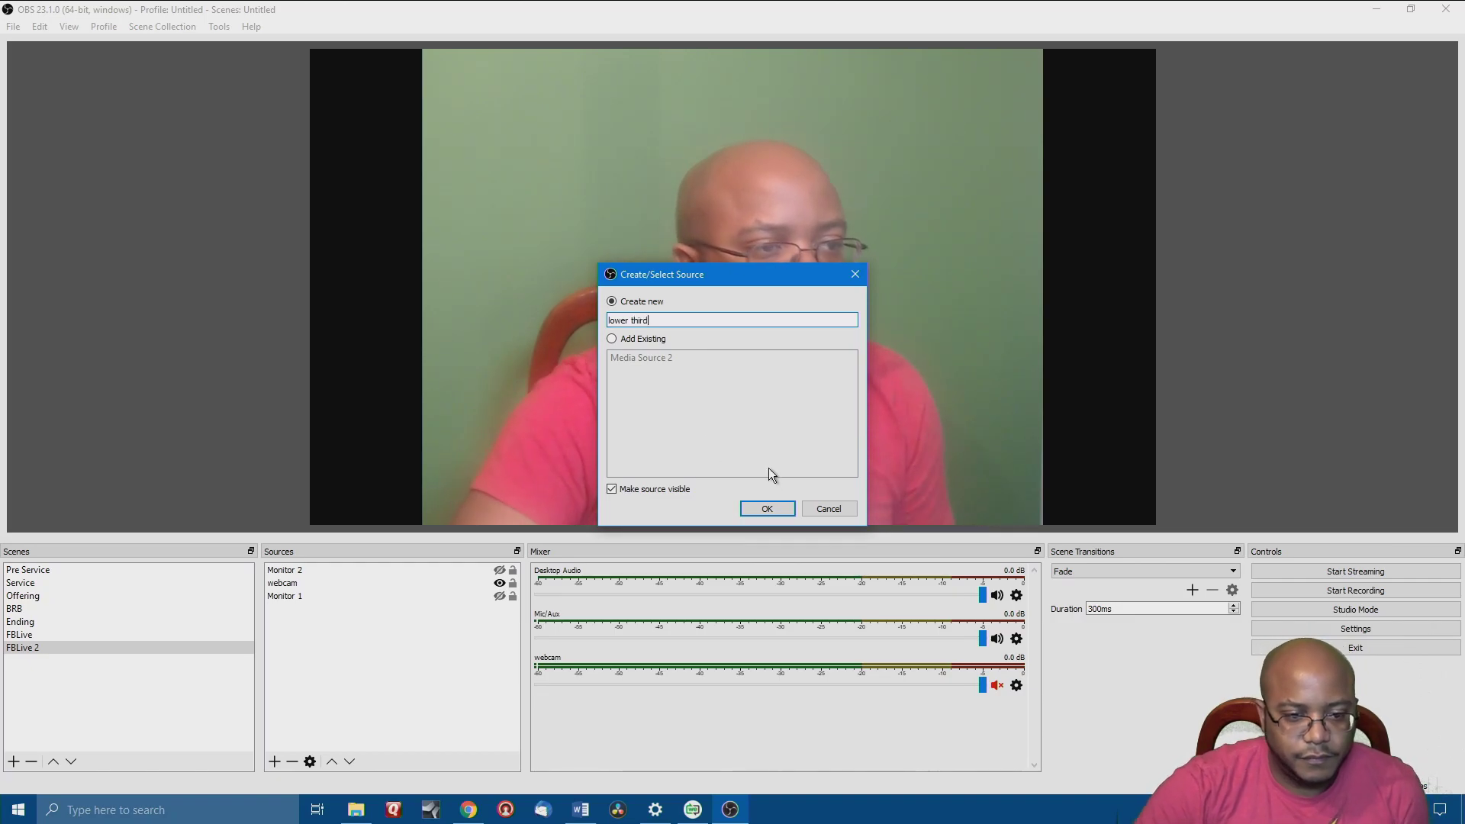
click(774, 511)
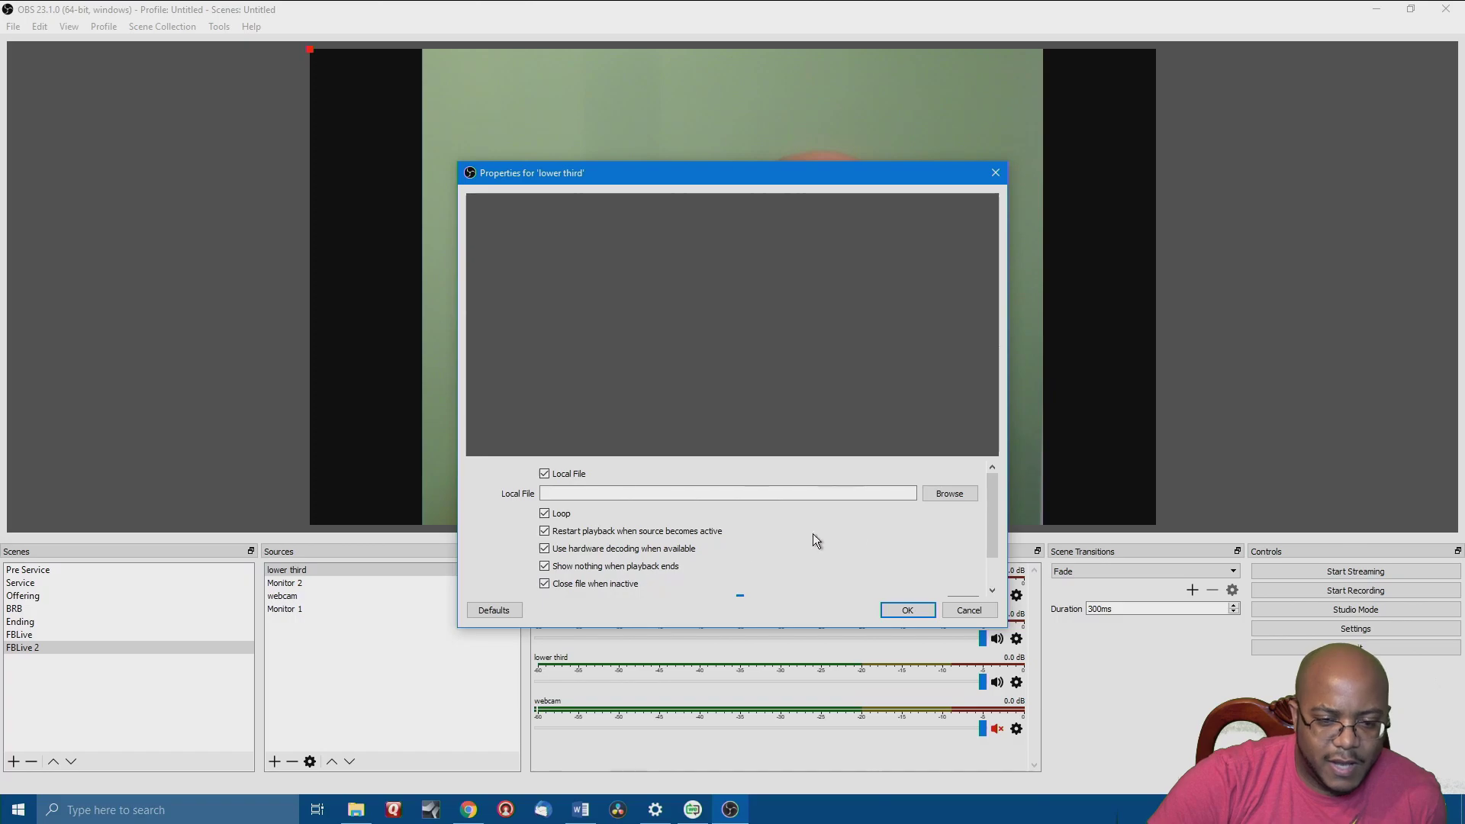
Load lower.mov from drive E: as the lower third's local file and accept its properties.
click(938, 493)
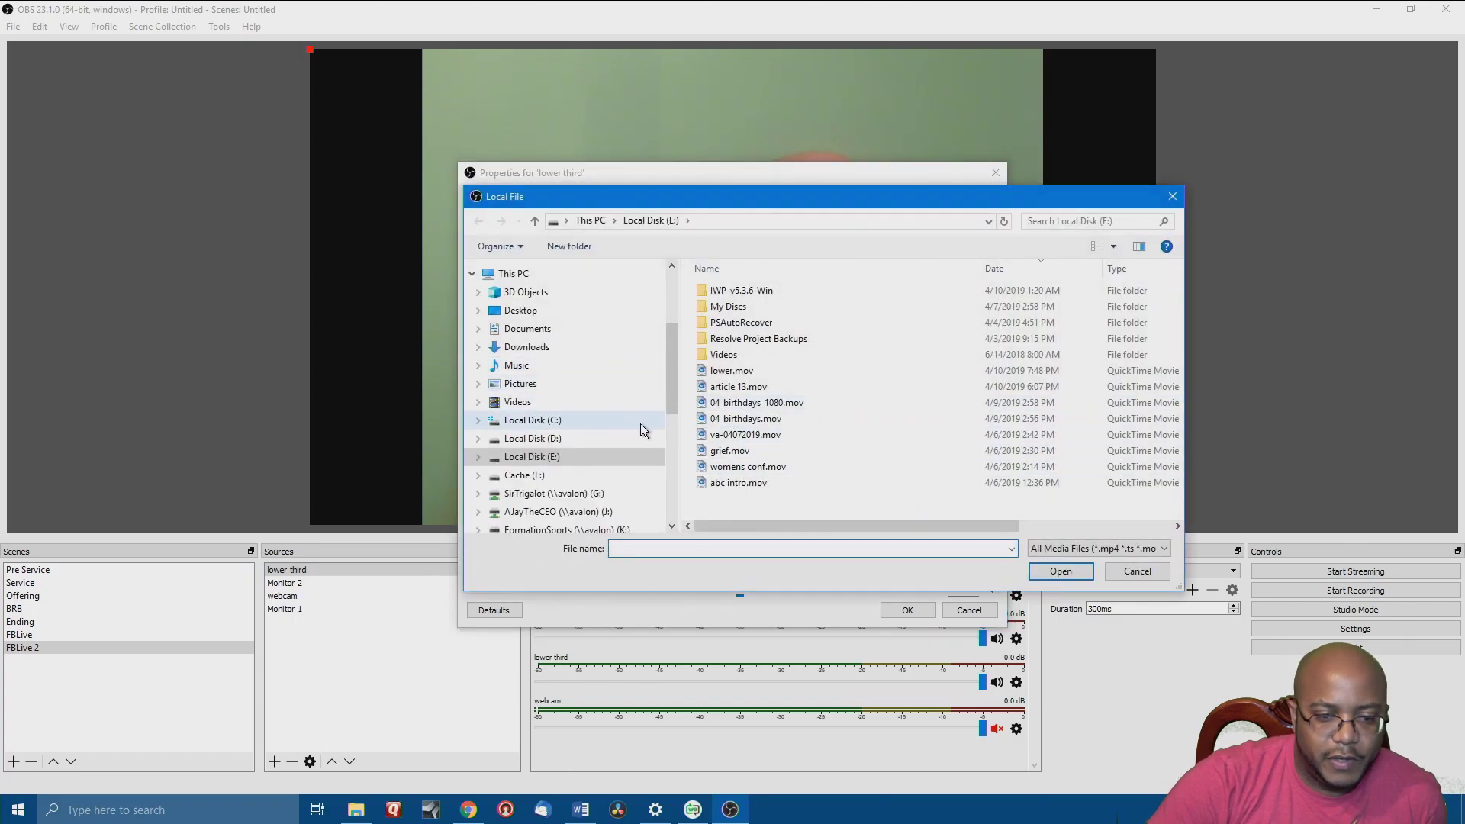
double_click(737, 371)
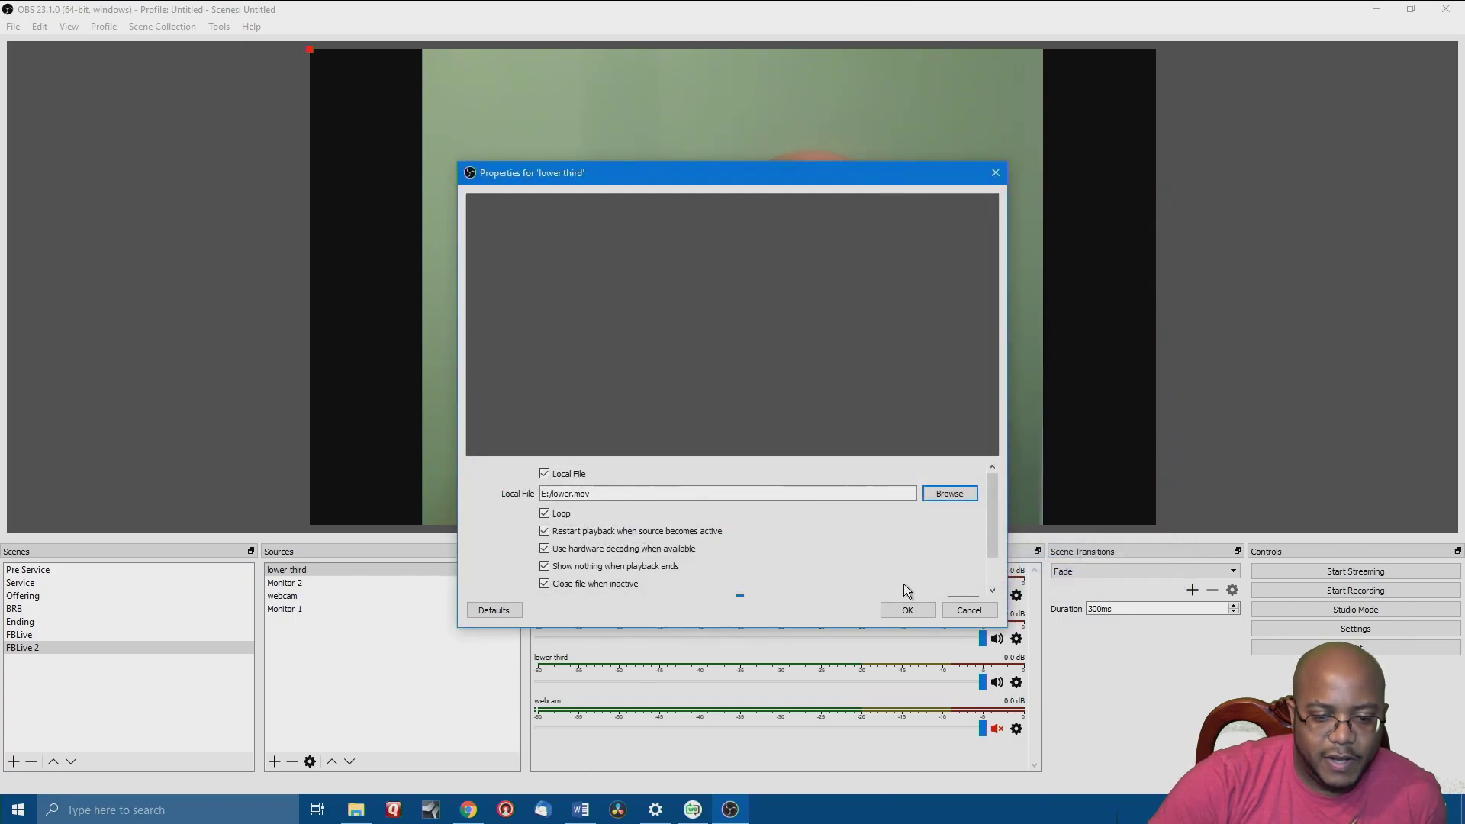
click(907, 612)
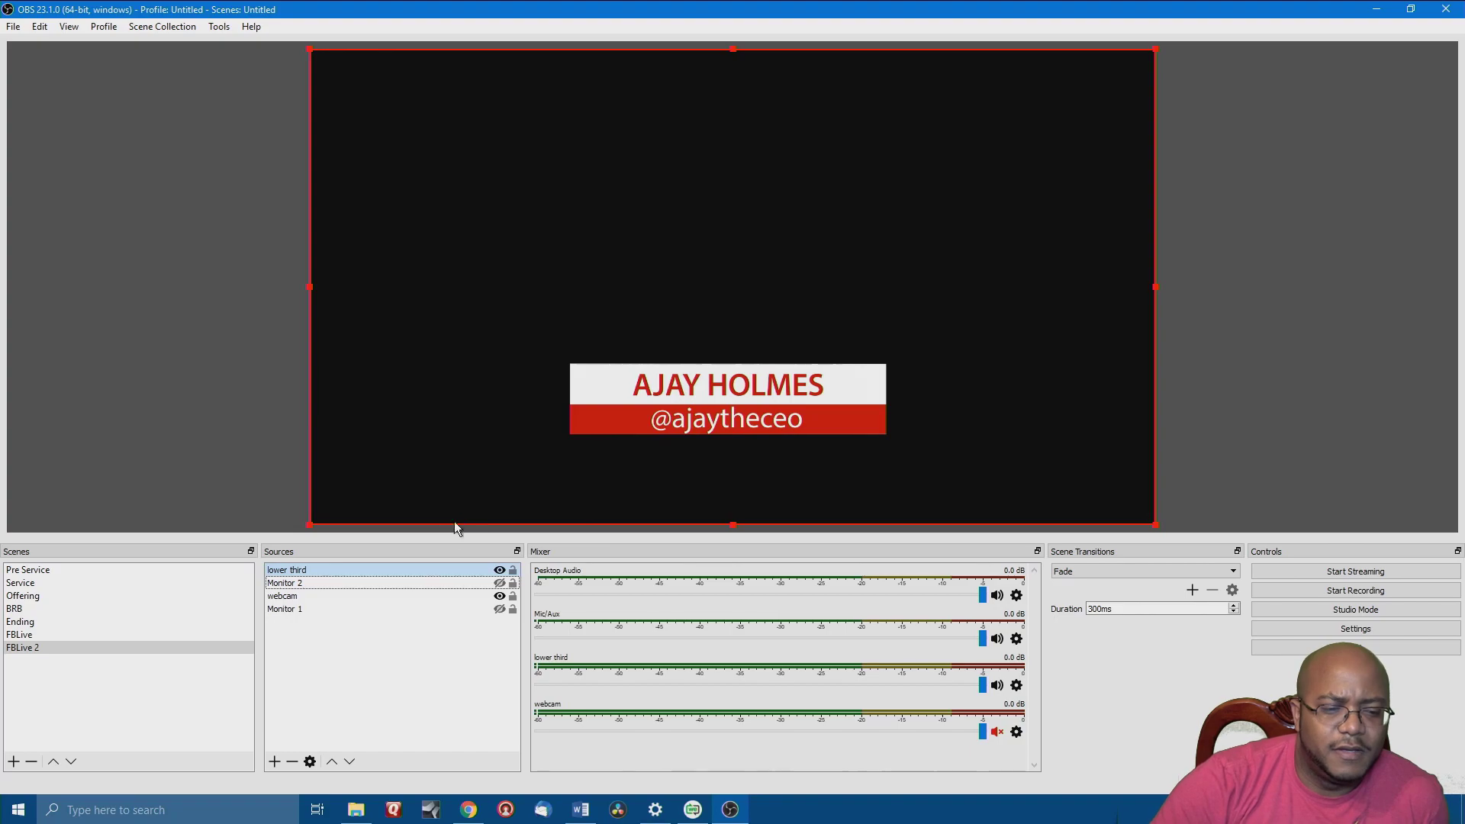
Add a Color Key effect filter with its default name to the lower third source.
right_click(293, 572)
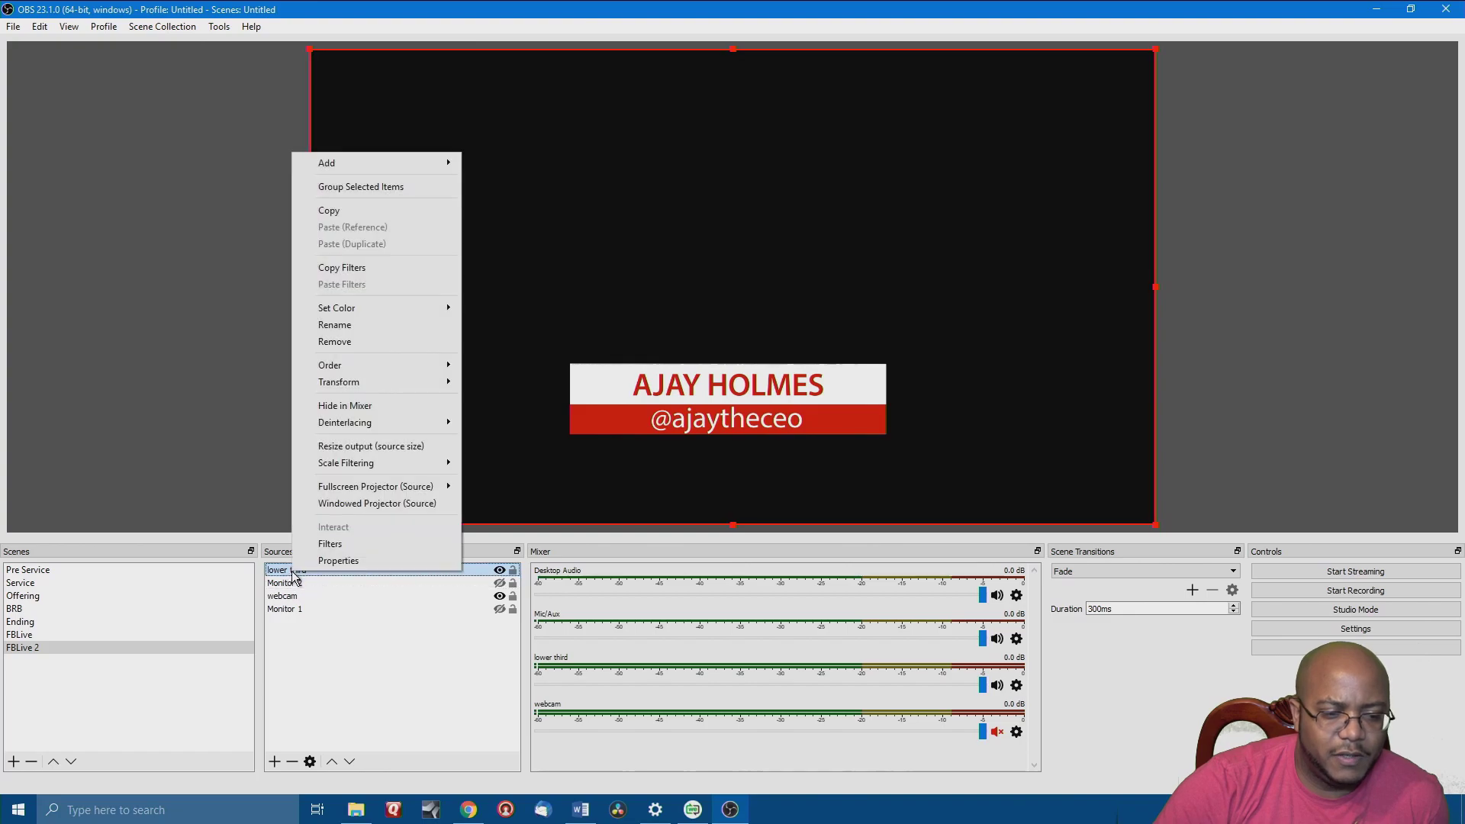
click(345, 544)
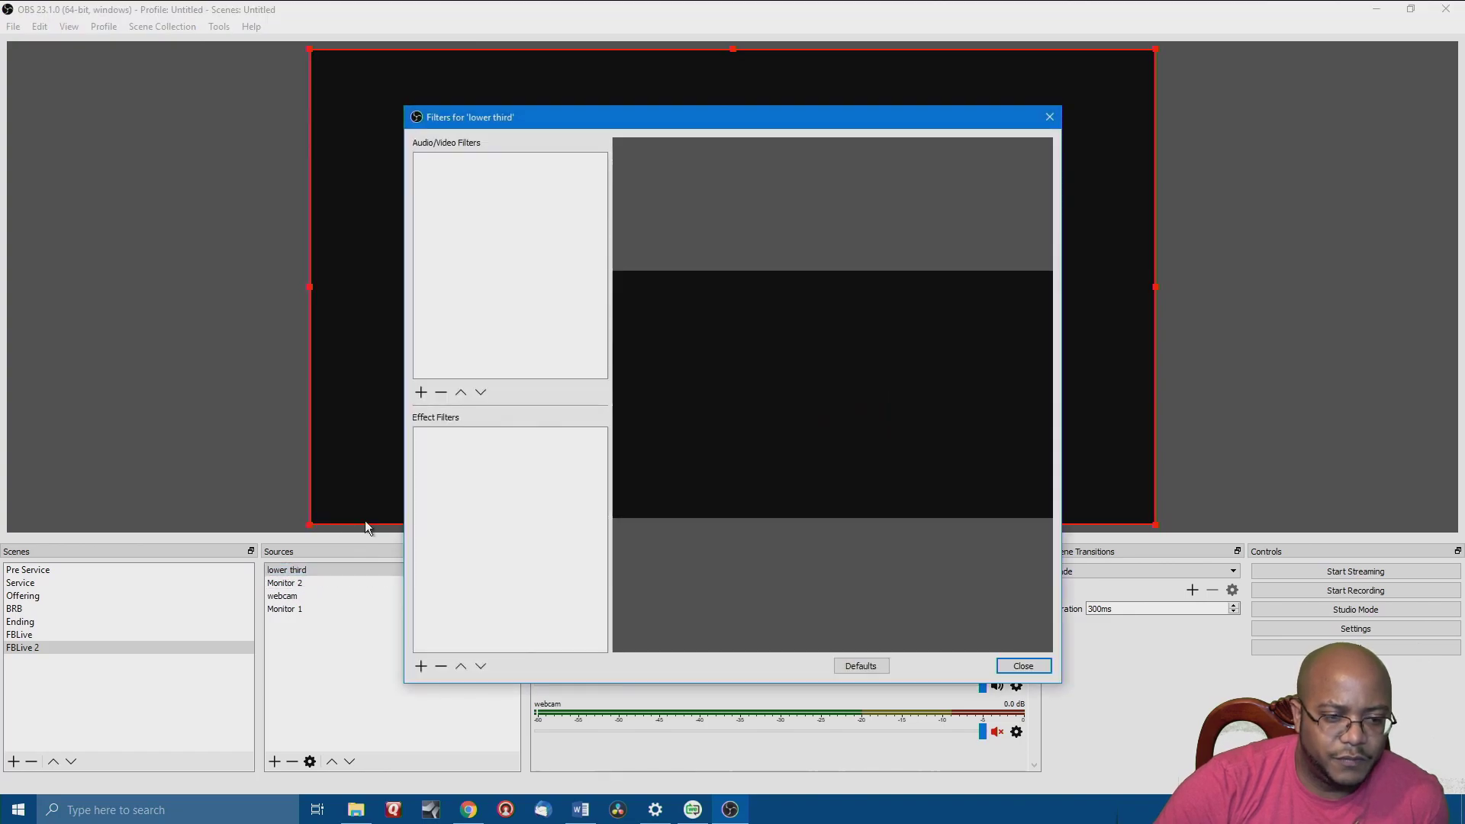
click(421, 667)
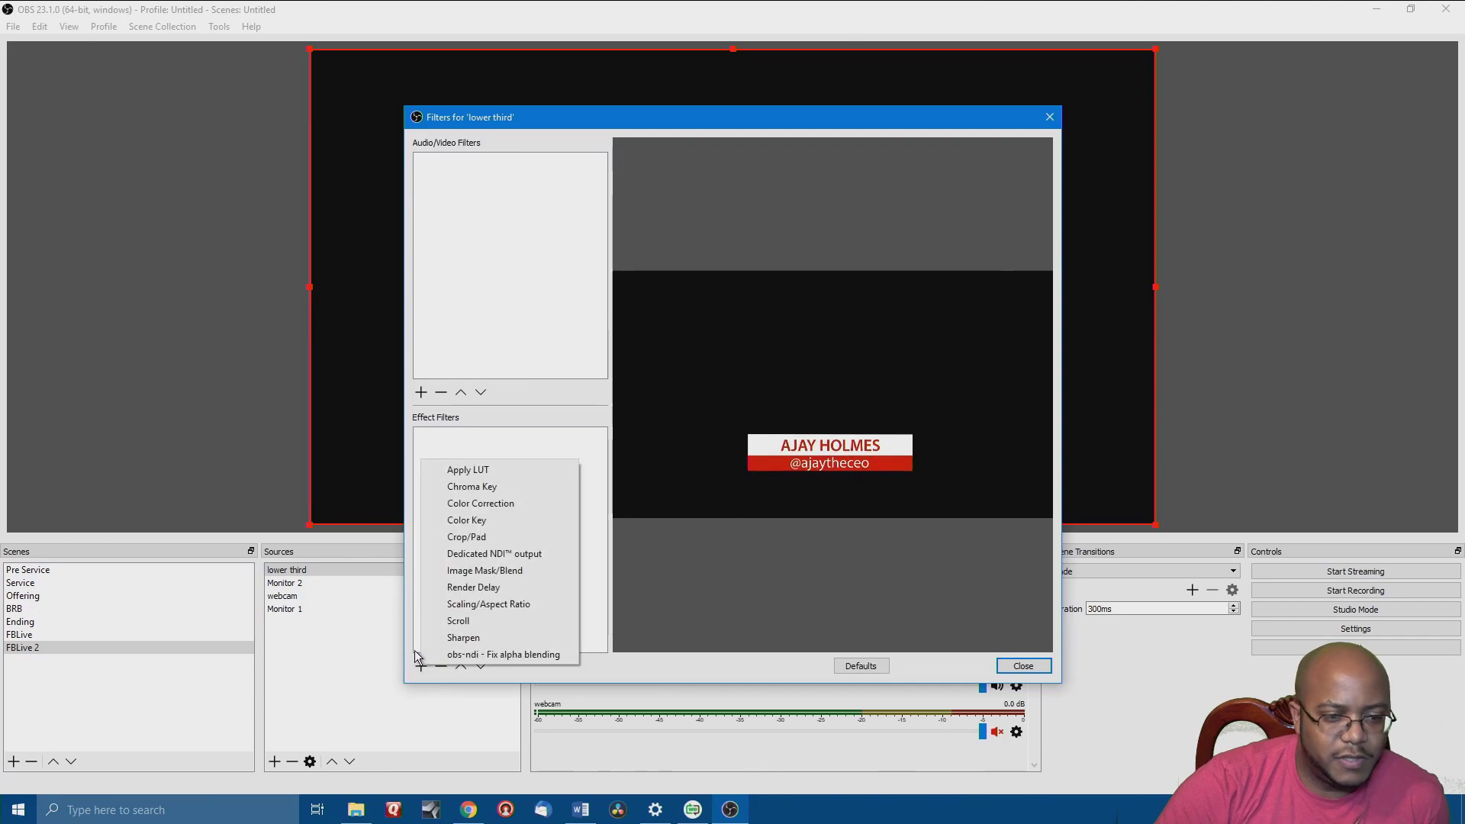
click(479, 522)
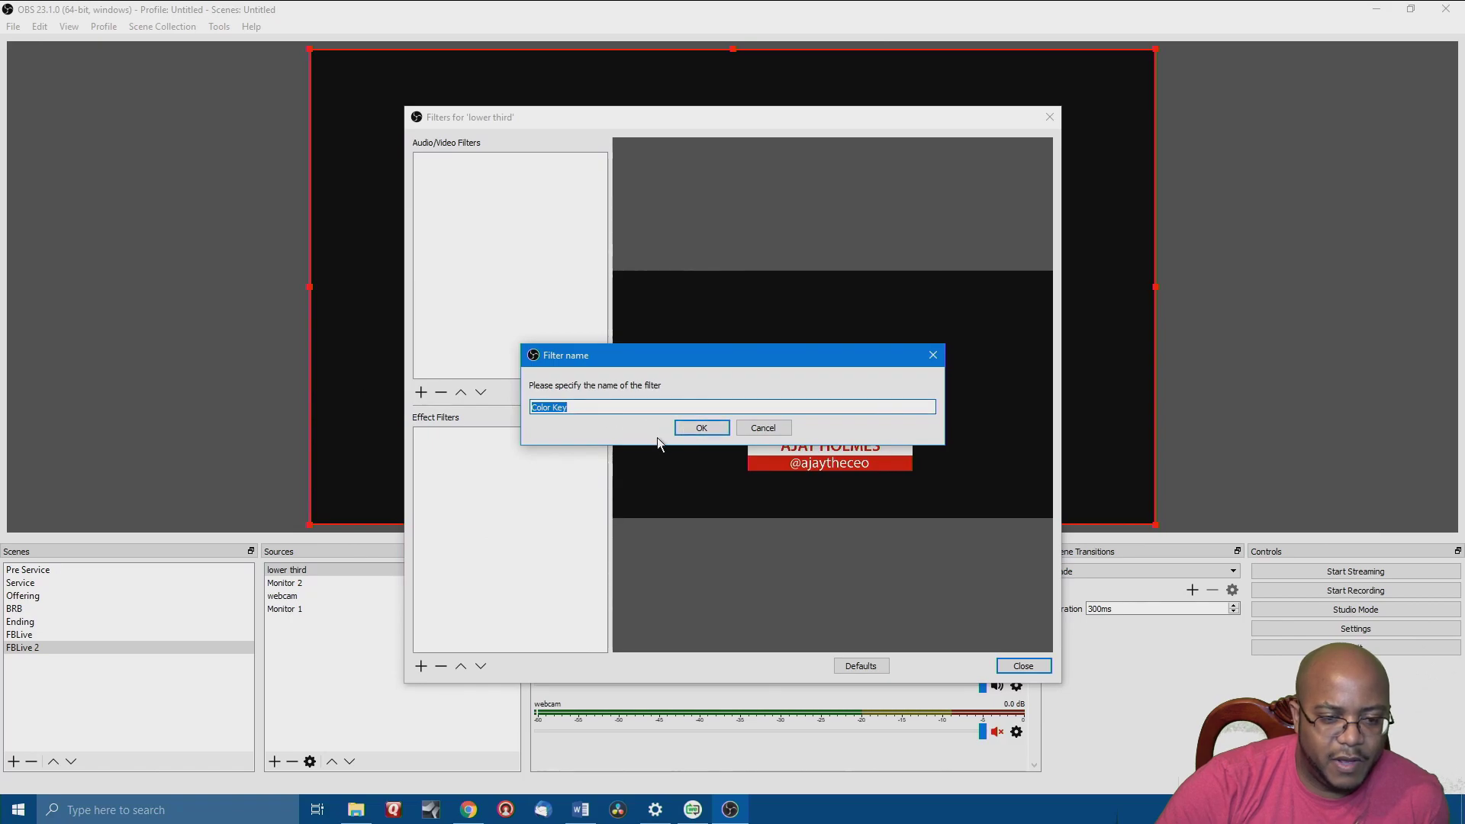
click(701, 429)
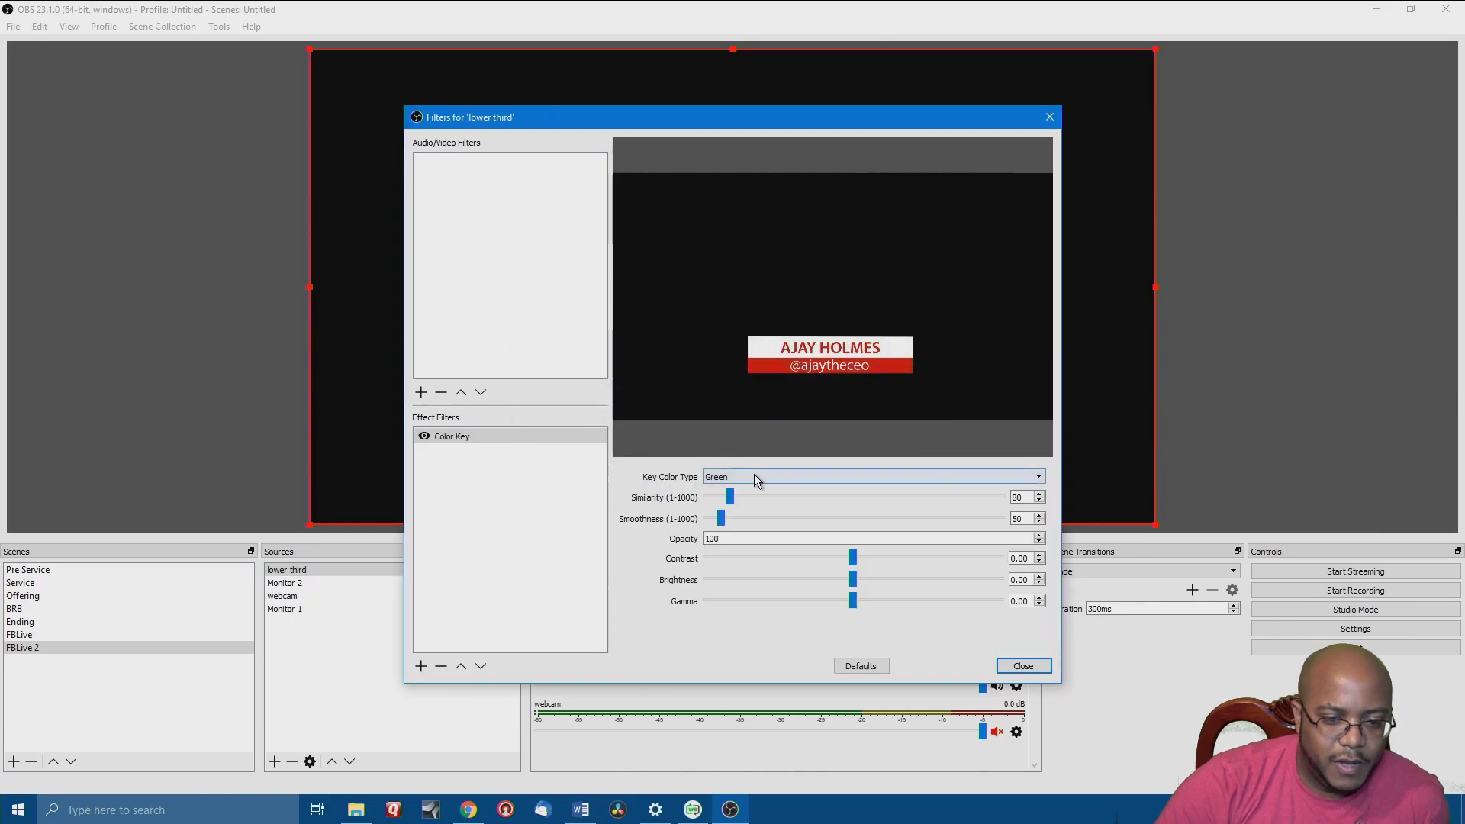
Set the filter's key color type to Custom Color with black (#000000) as the key color, and close the filters.
click(939, 474)
click(755, 525)
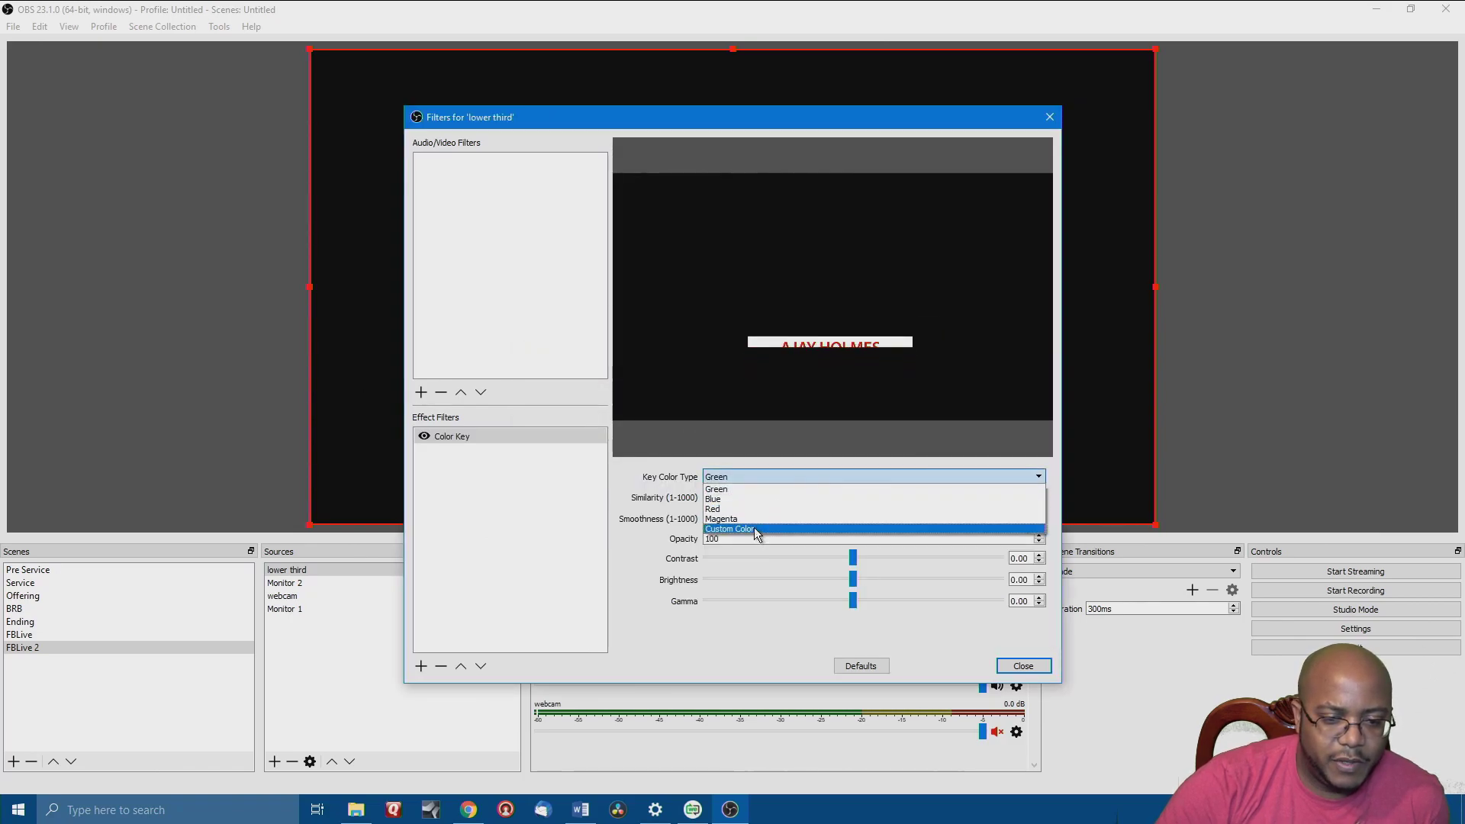
click(984, 496)
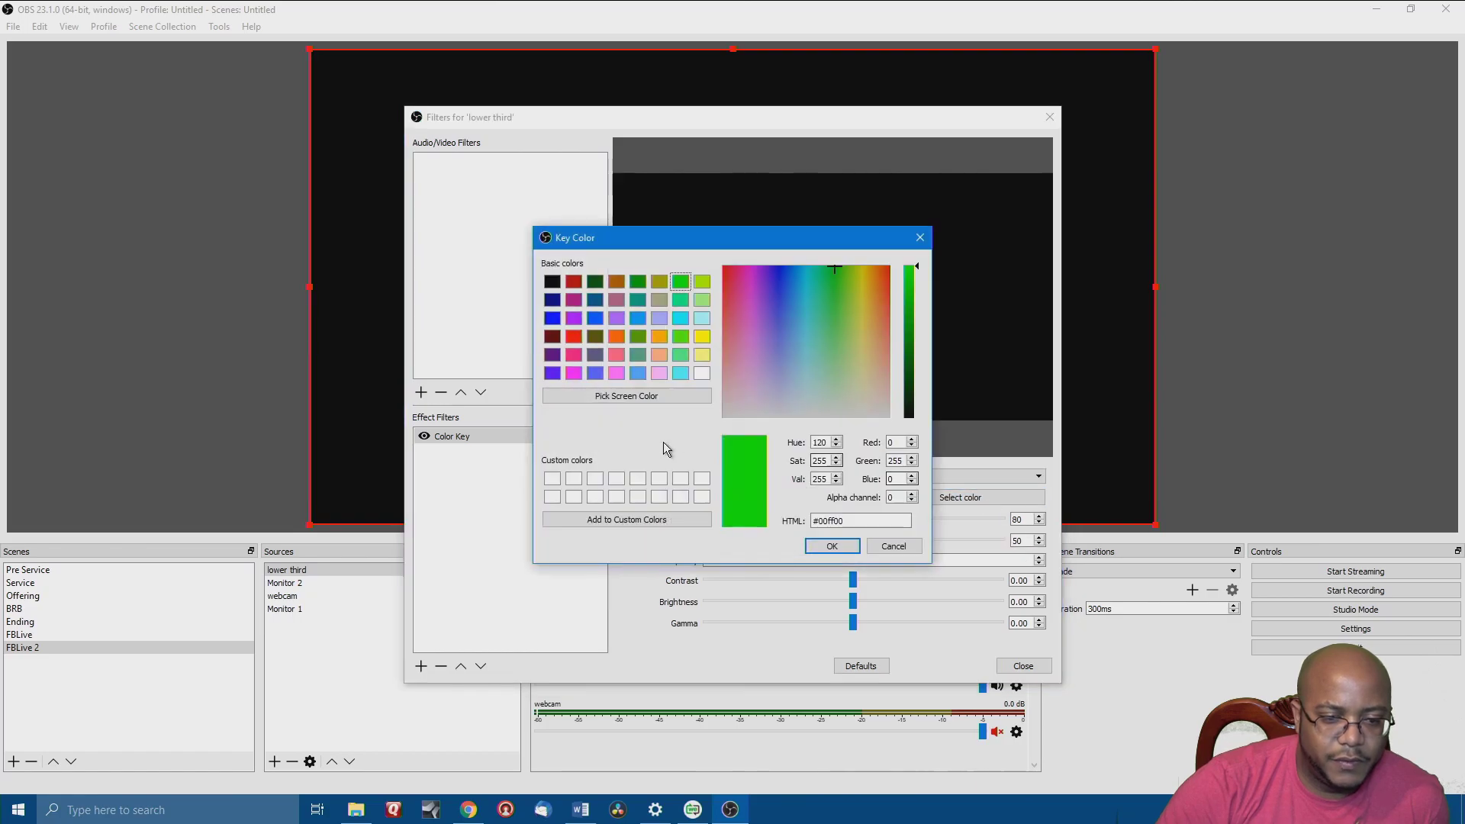
click(551, 283)
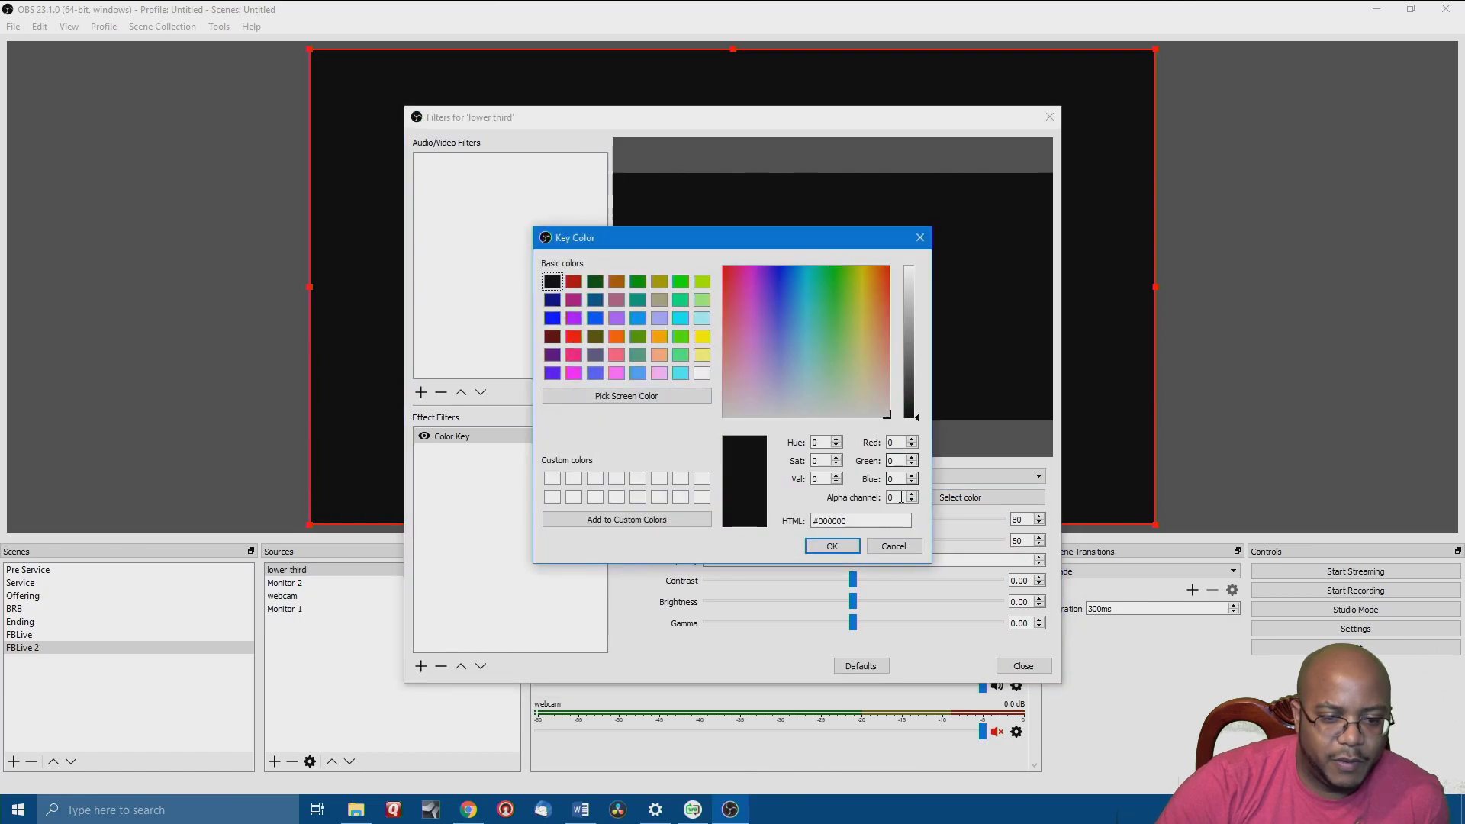
click(848, 550)
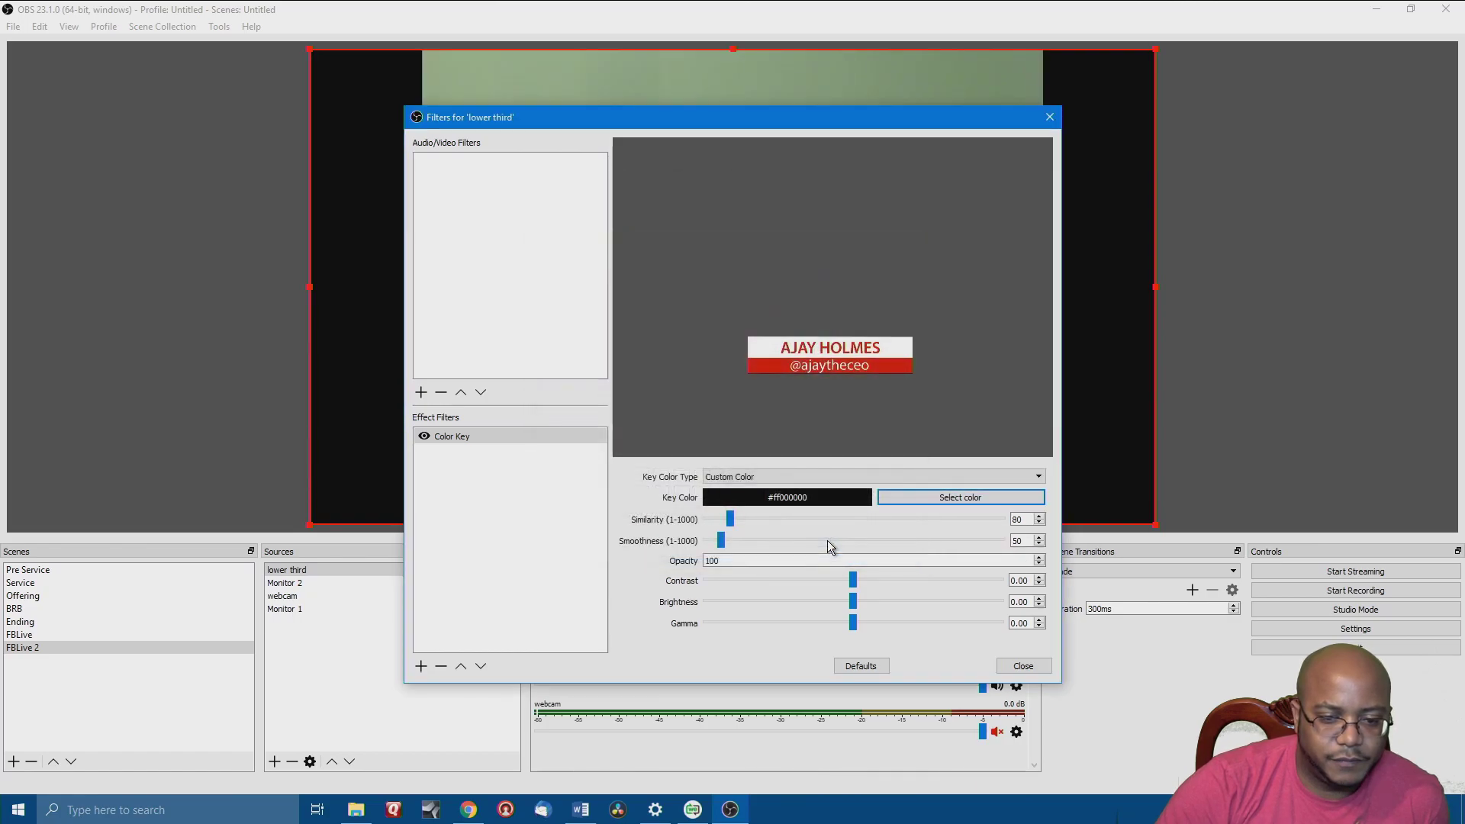
click(1023, 667)
Move the lower third to the lower-left area of the webcam picture, and hide the lower third source.
drag(769, 418, 765, 489)
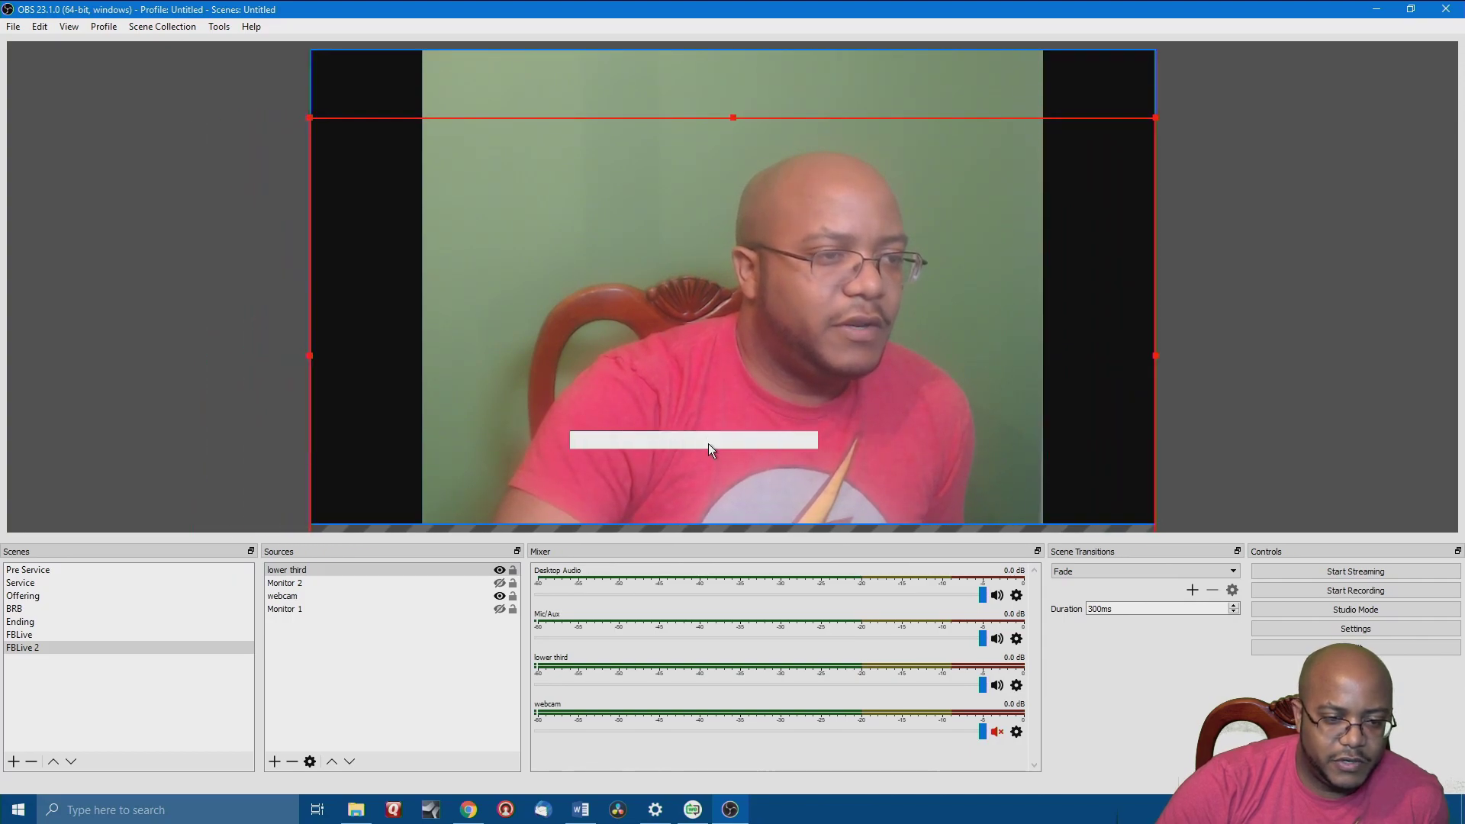
drag(710, 446, 574, 446)
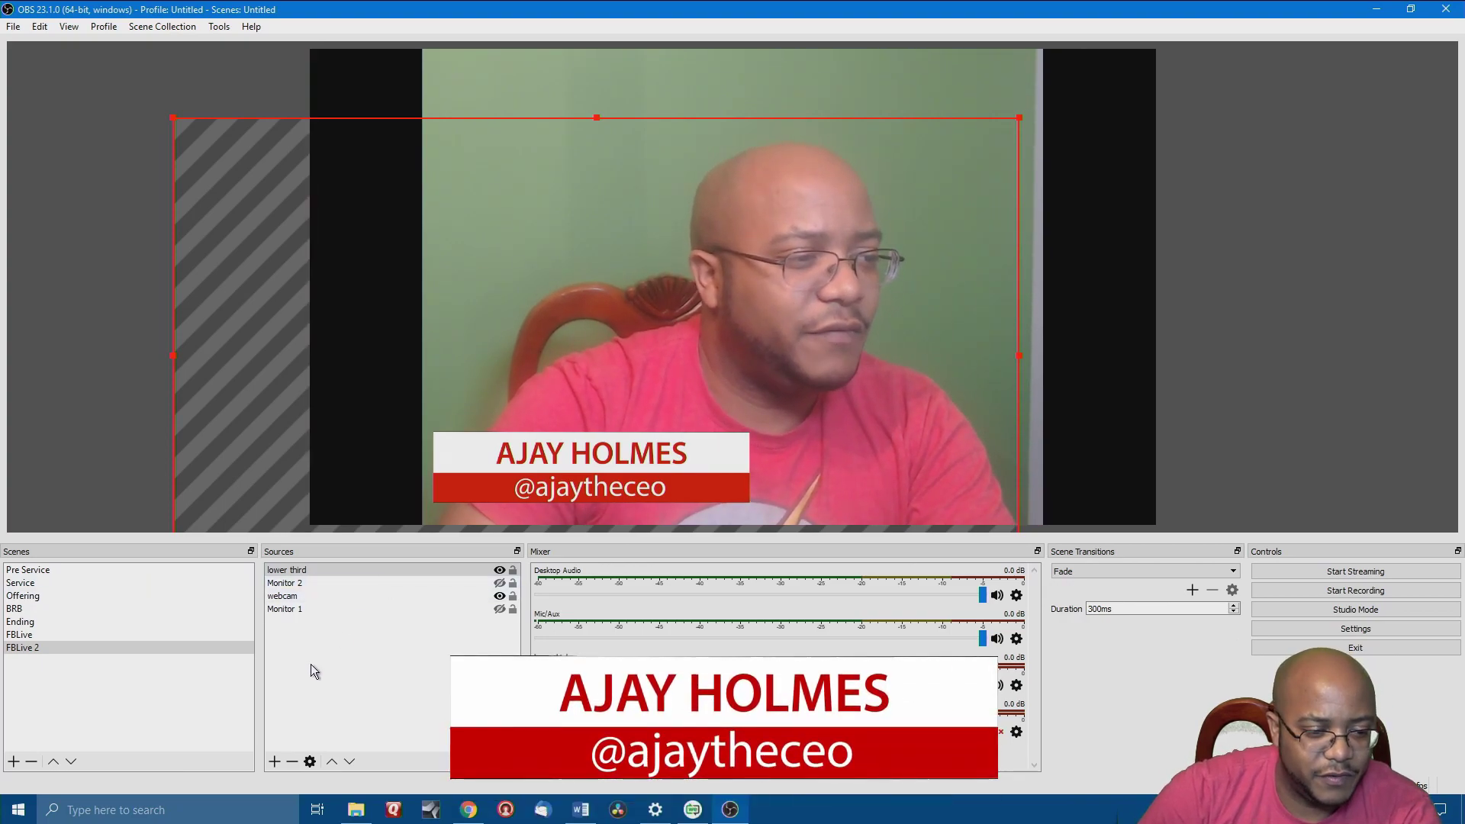
click(500, 570)
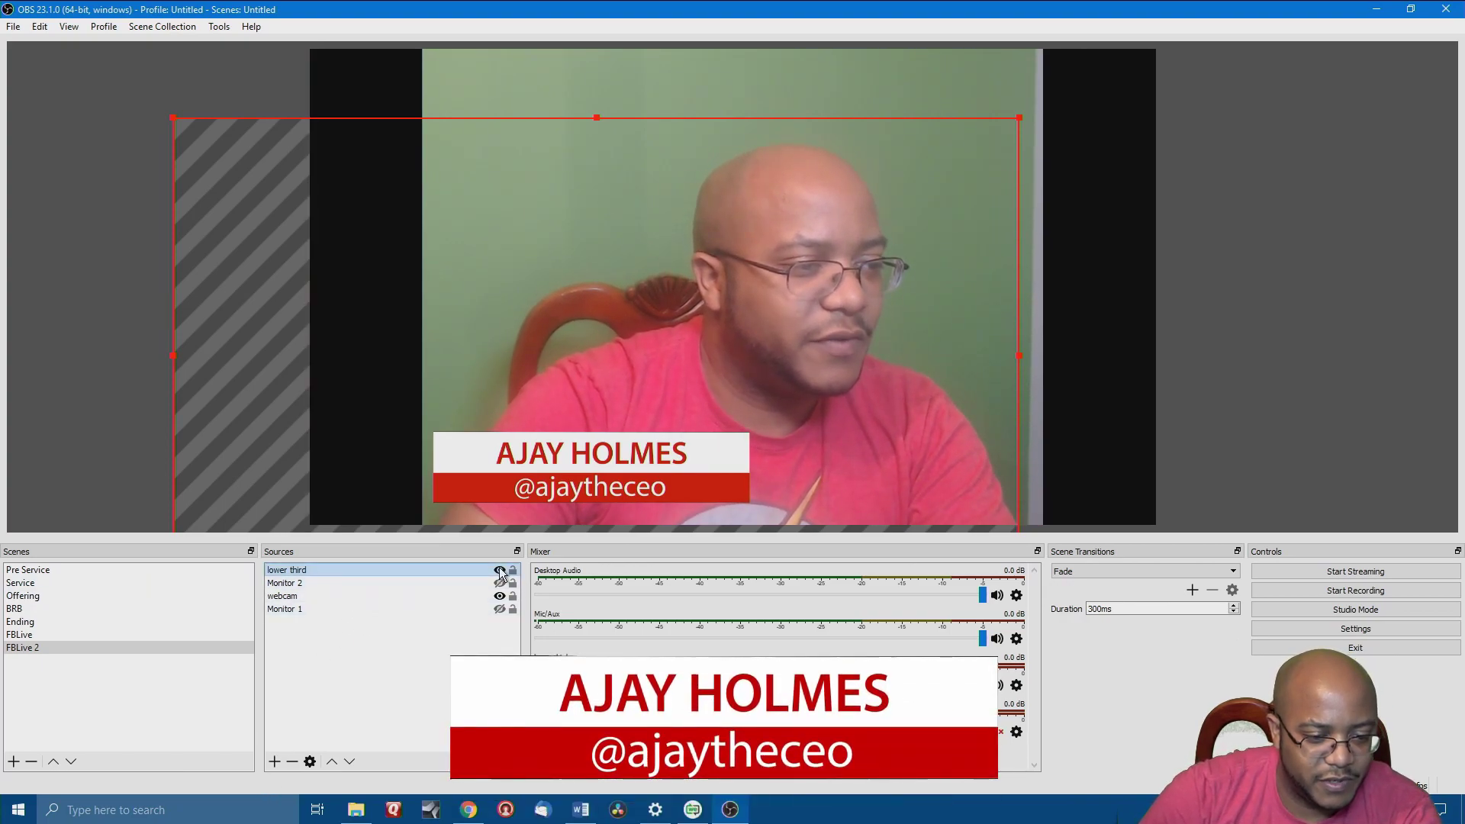
Add a new image source with its default name to the scene, without choosing an image file.
click(274, 761)
click(354, 582)
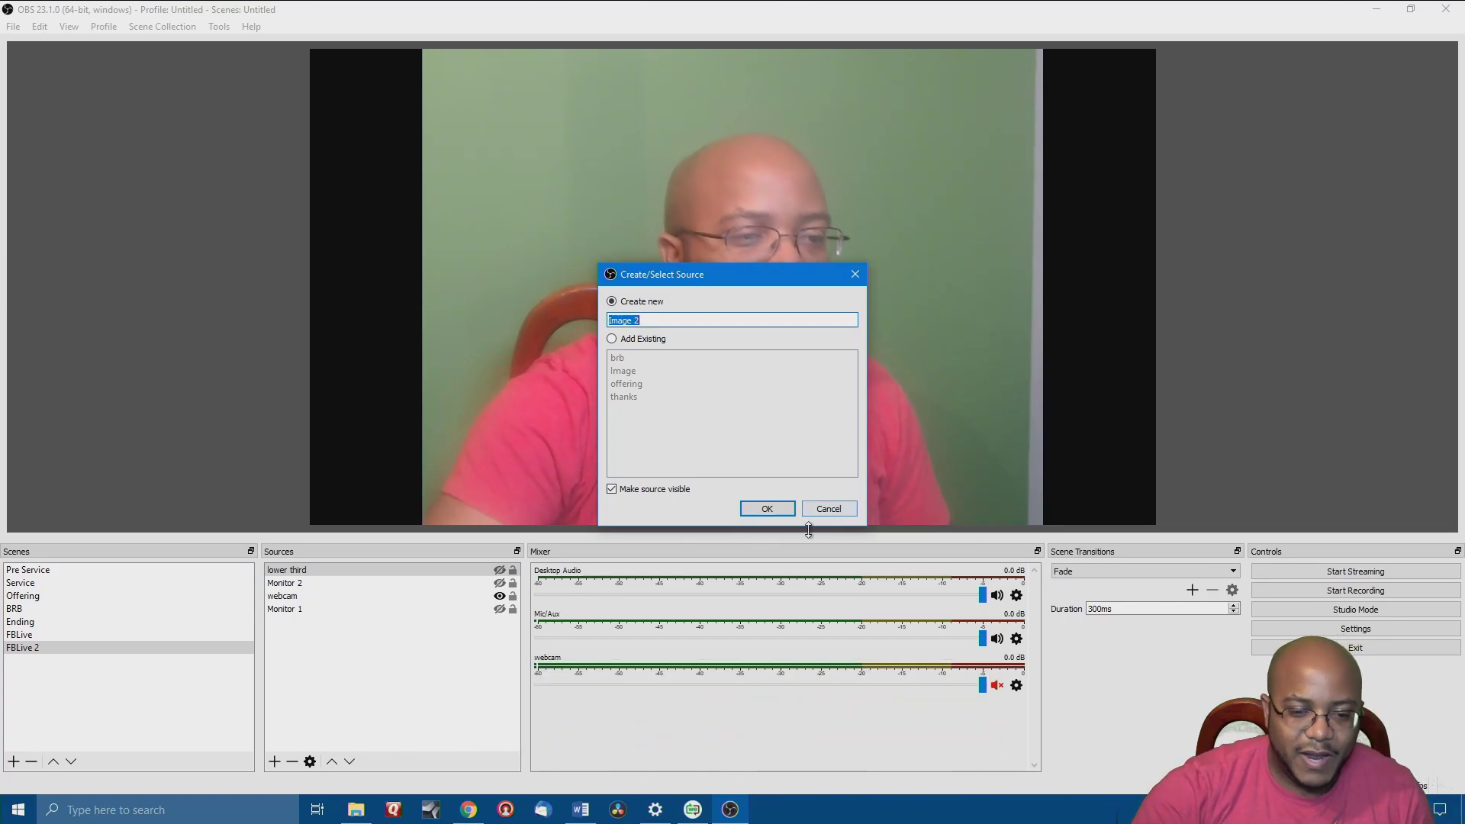
click(794, 509)
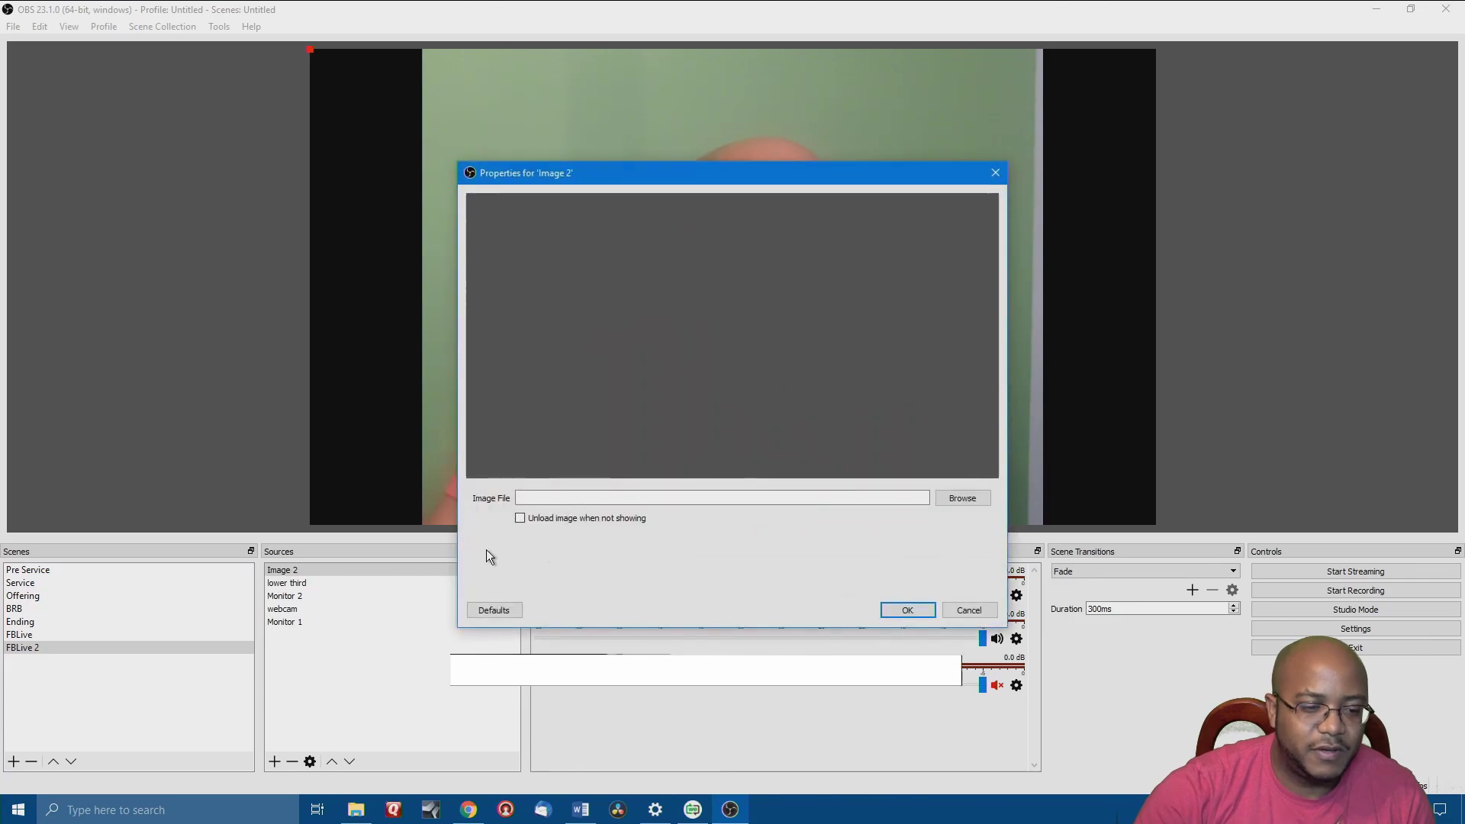
click(908, 609)
Open the new image source's filters, look at the available effect filter types, and close the filters.
right_click(319, 568)
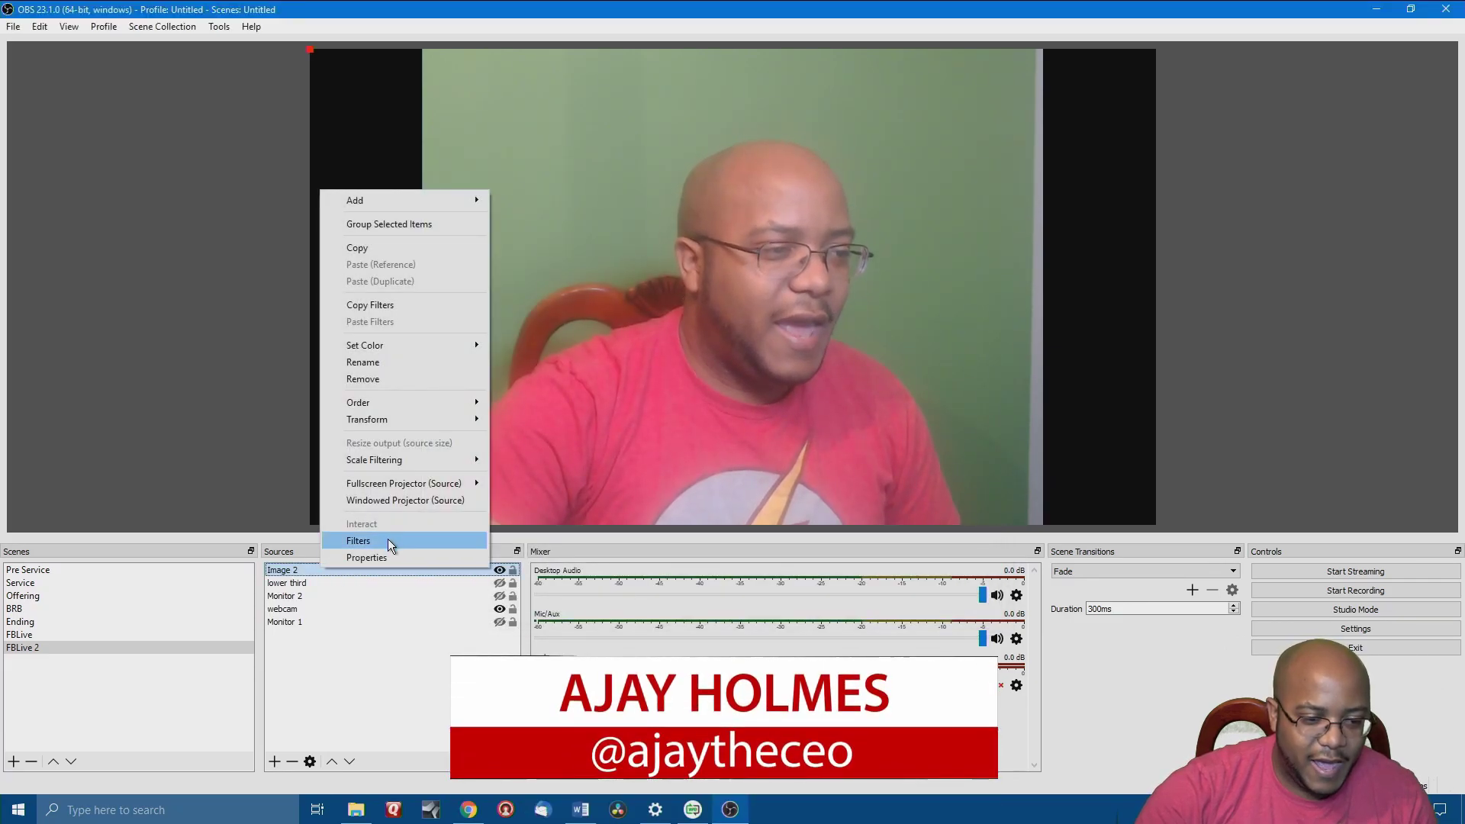
click(387, 540)
click(420, 666)
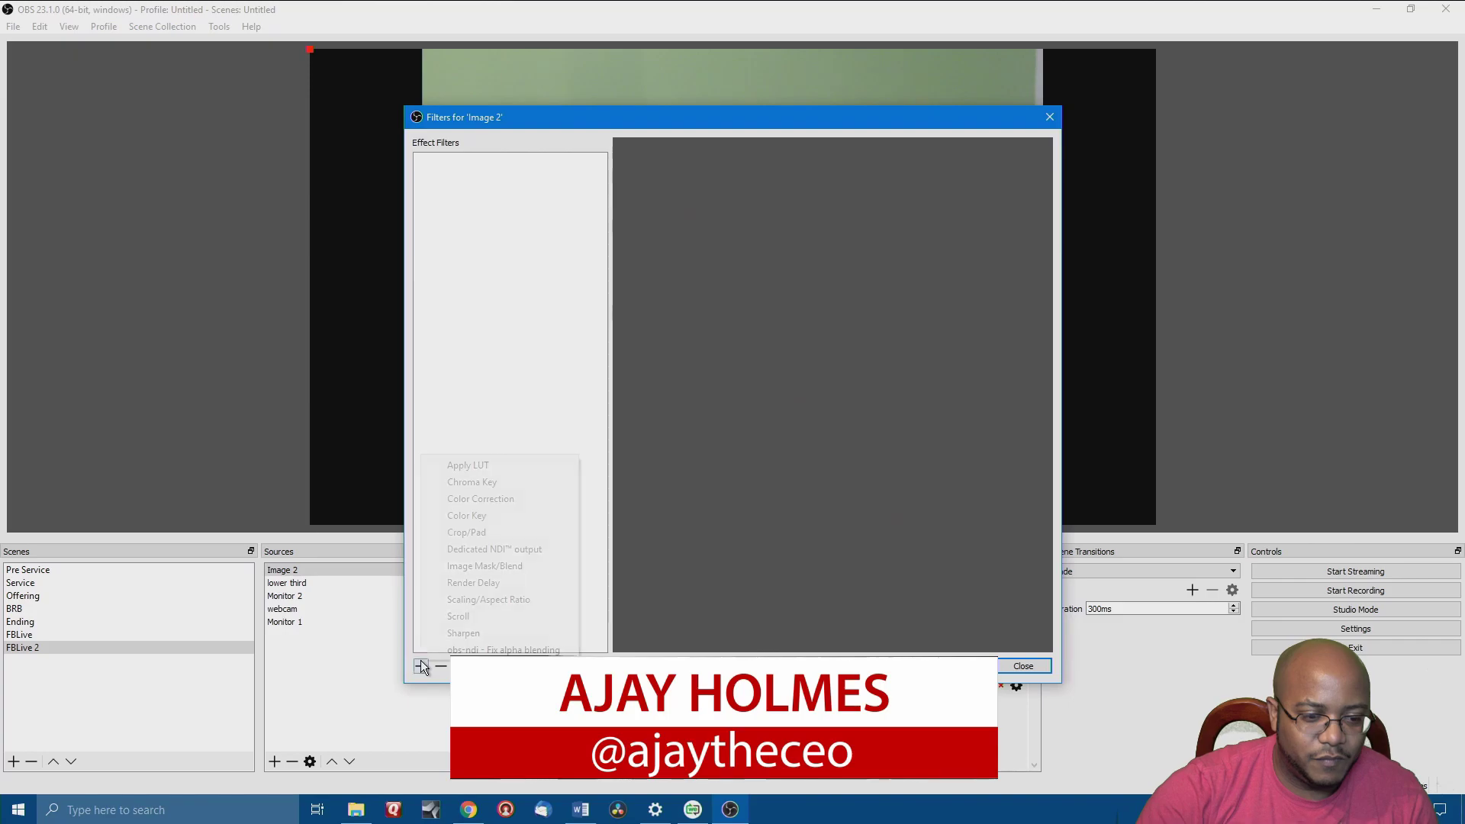
click(1017, 667)
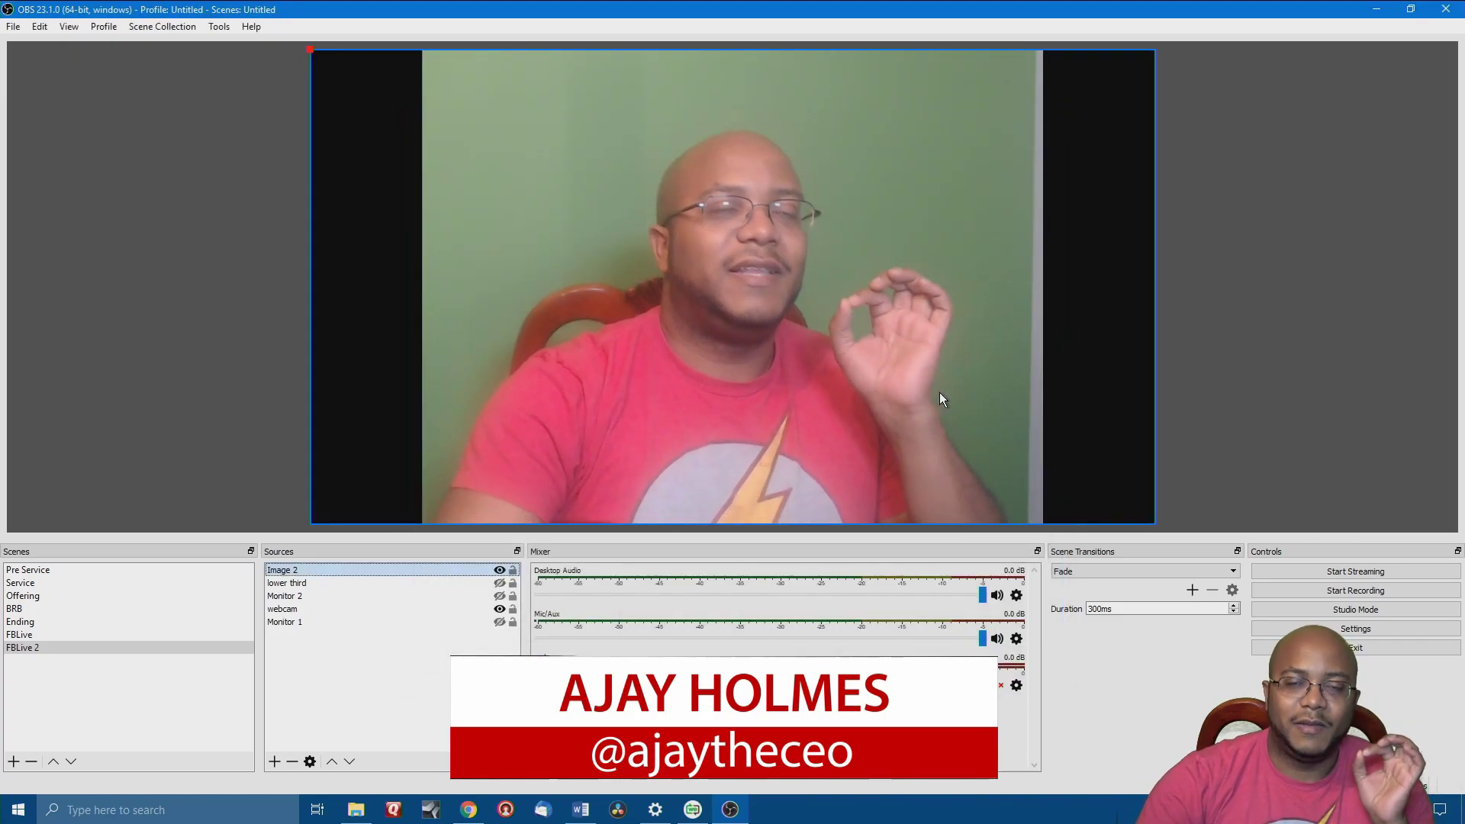